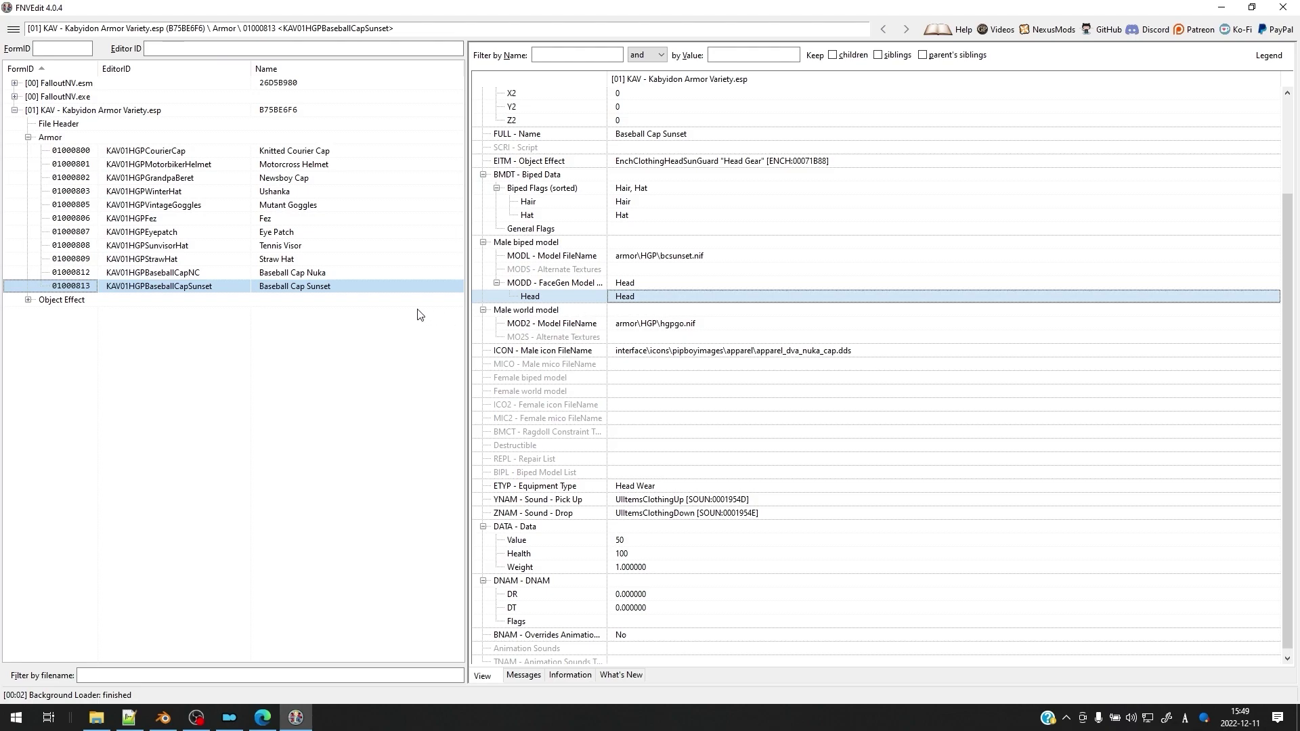
Check the biped and world model file paths of the Baseball Cap Sunset armor record
click(146, 288)
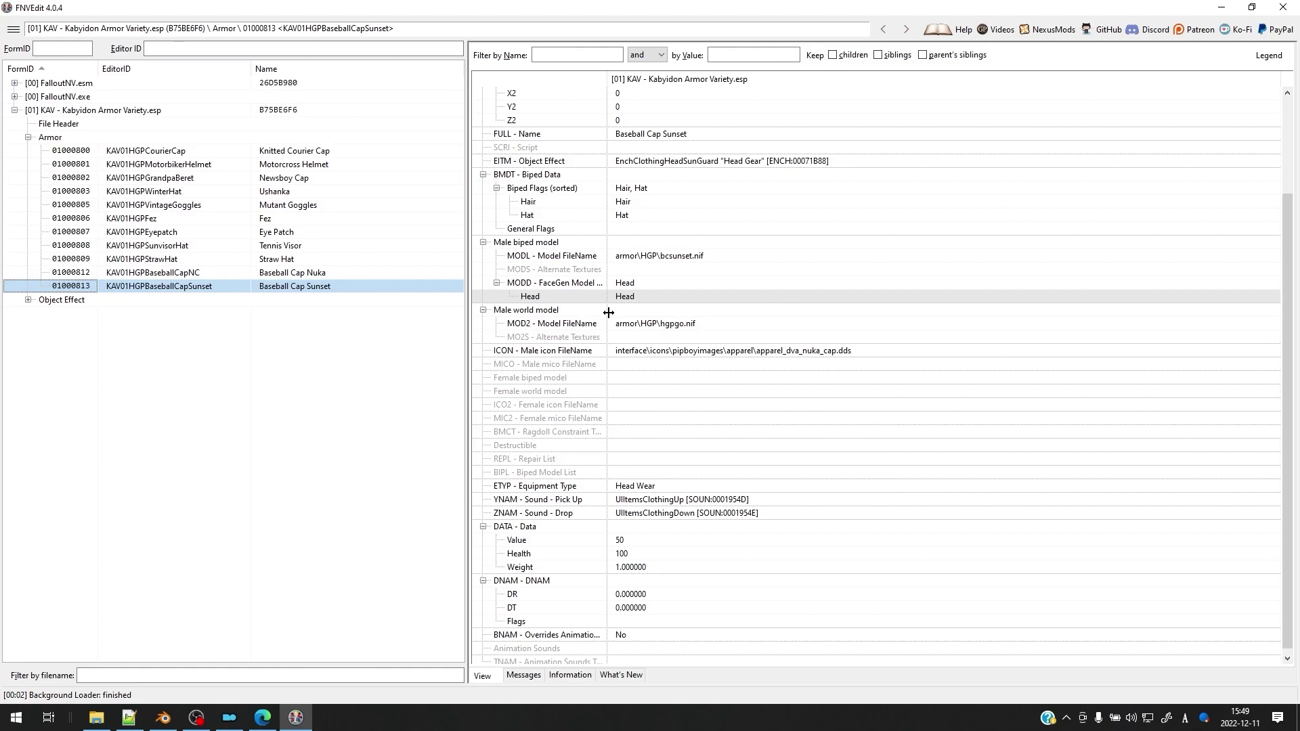
click(712, 257)
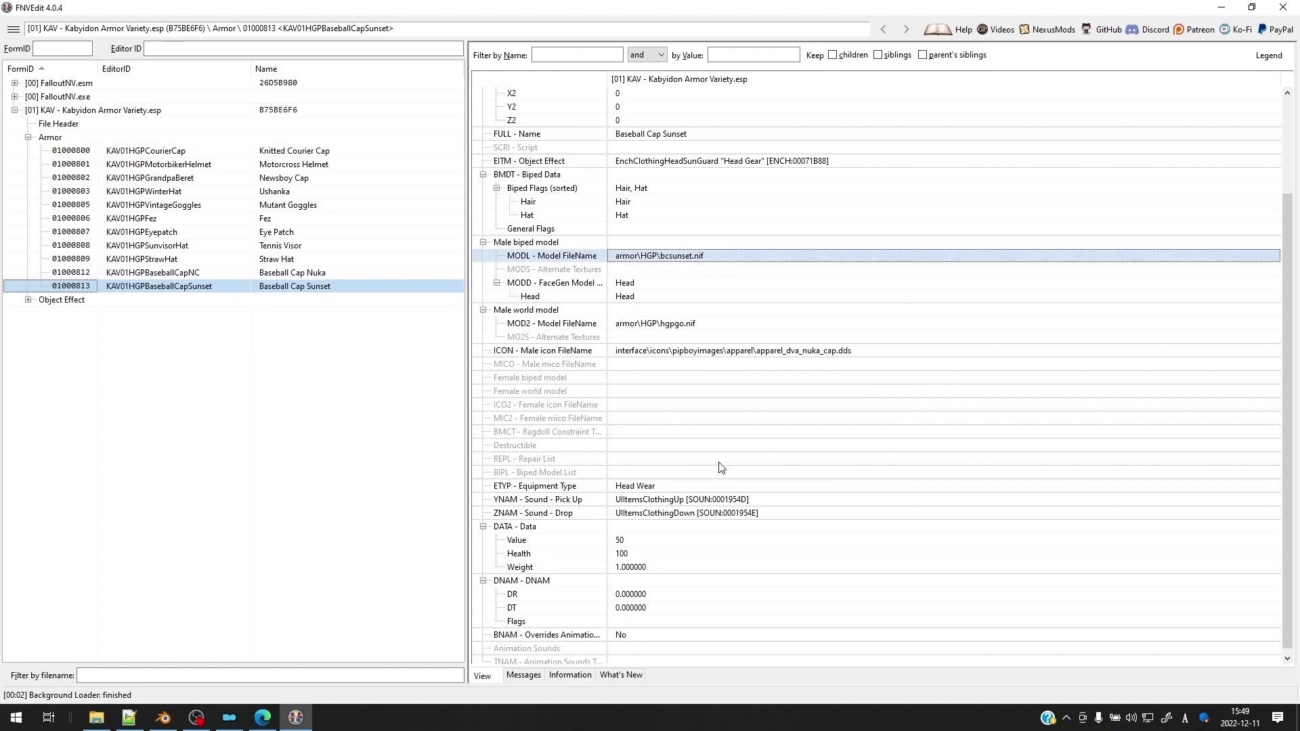
key(Down)
key(Down)
key(Down)
key(Down)
key(Down)
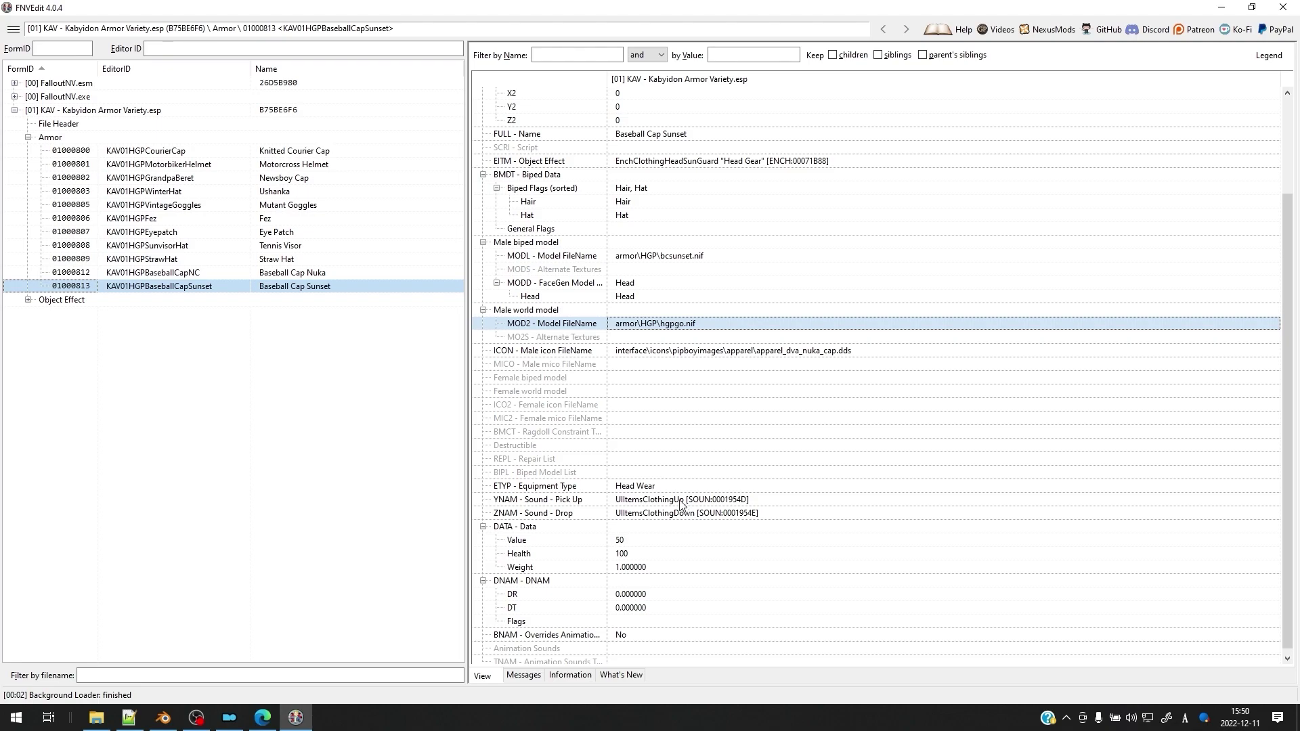
click(767, 256)
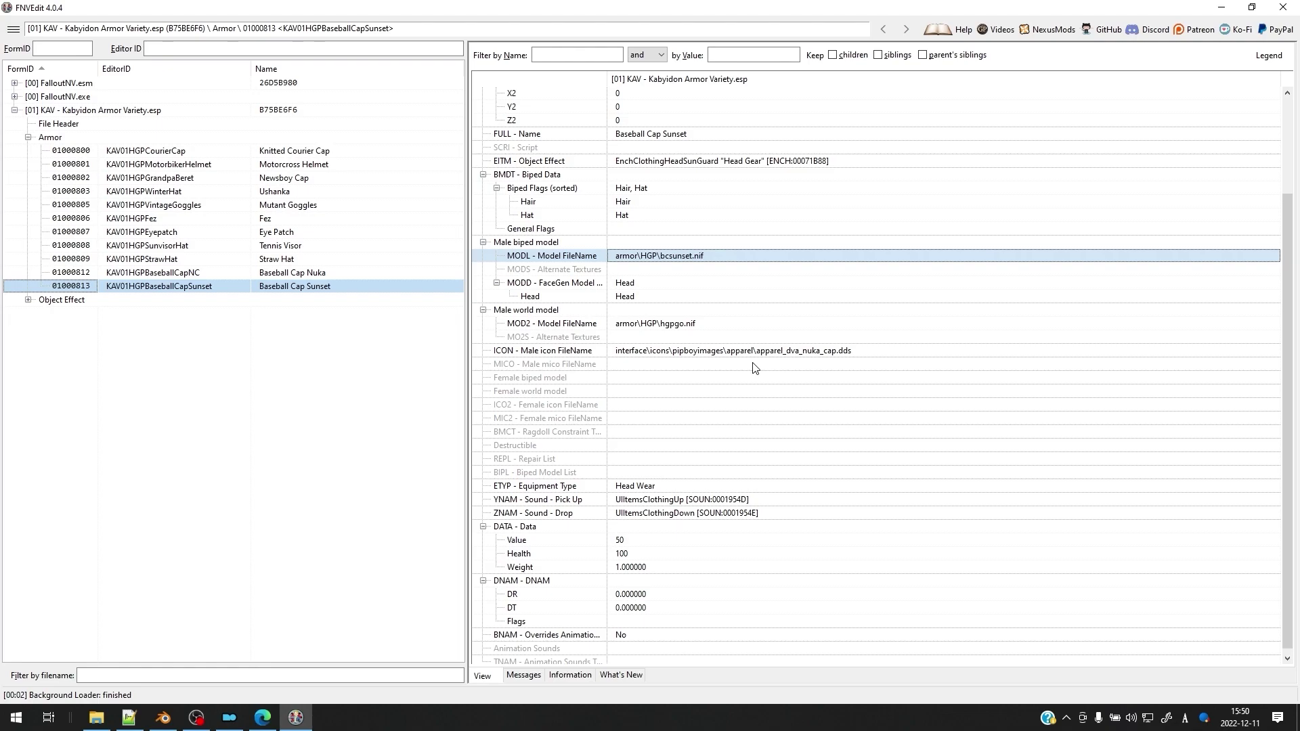
click(695, 327)
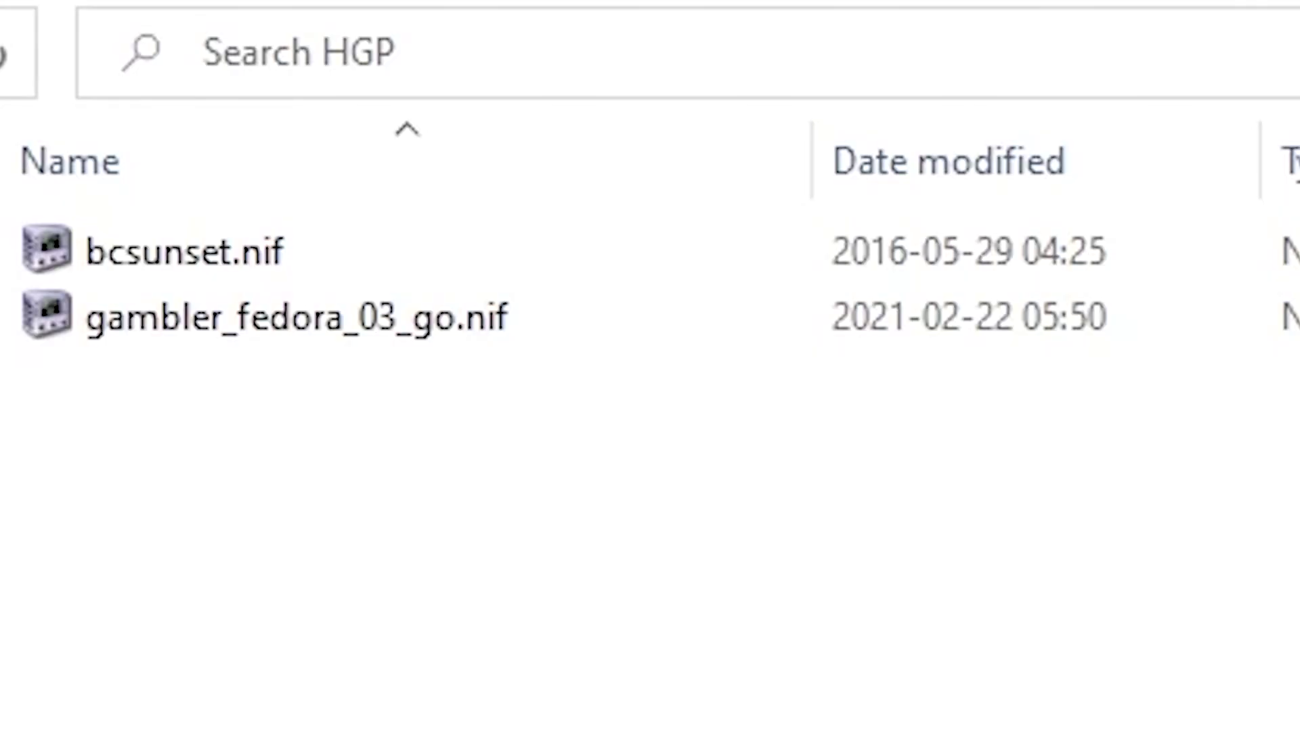
Duplicate gambler_fedora_03_go.nif and rename the copy to bcsunset_go.nif
click(472, 252)
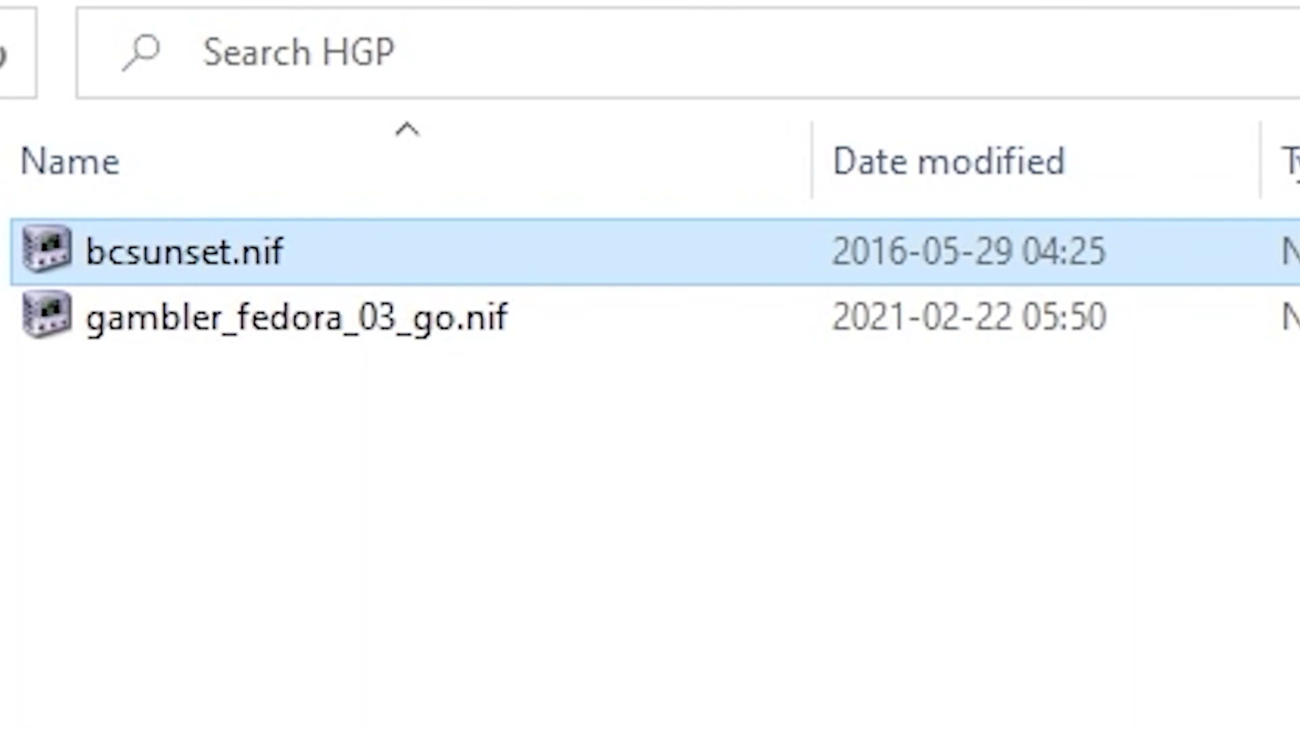
click(423, 328)
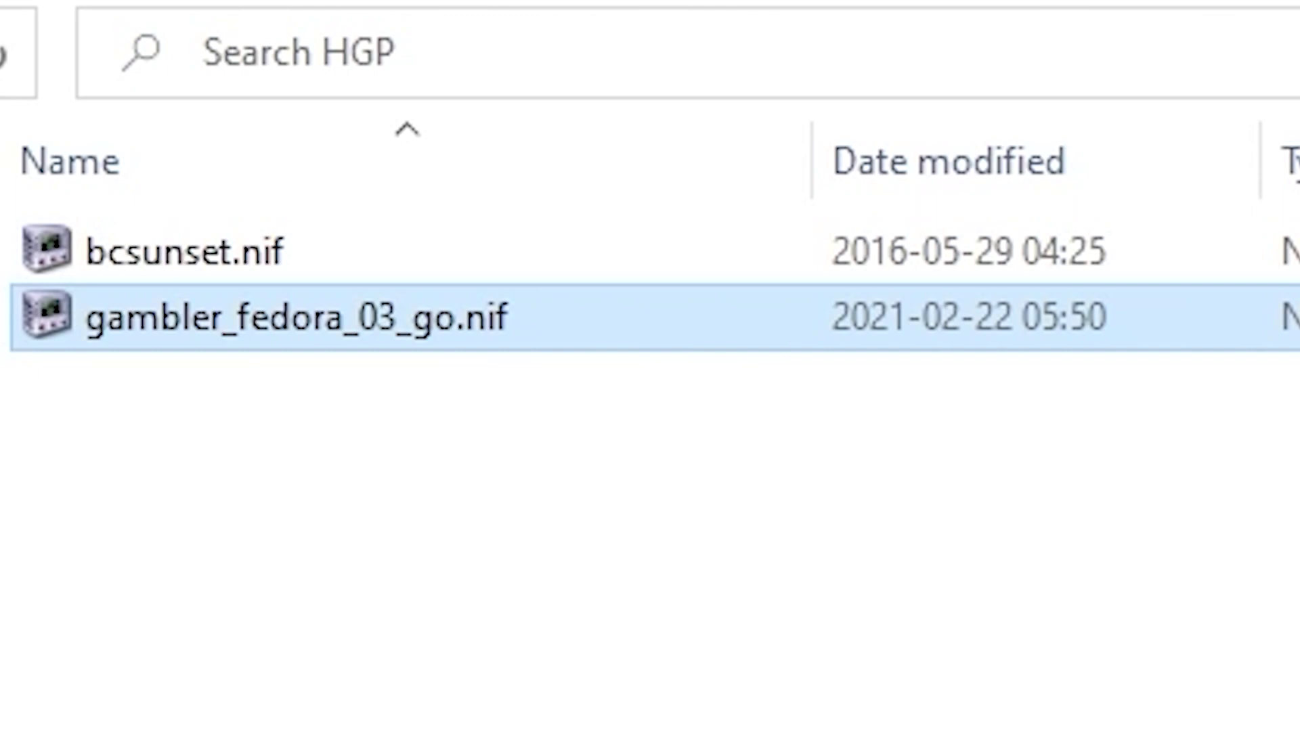
key(ctrl+v)
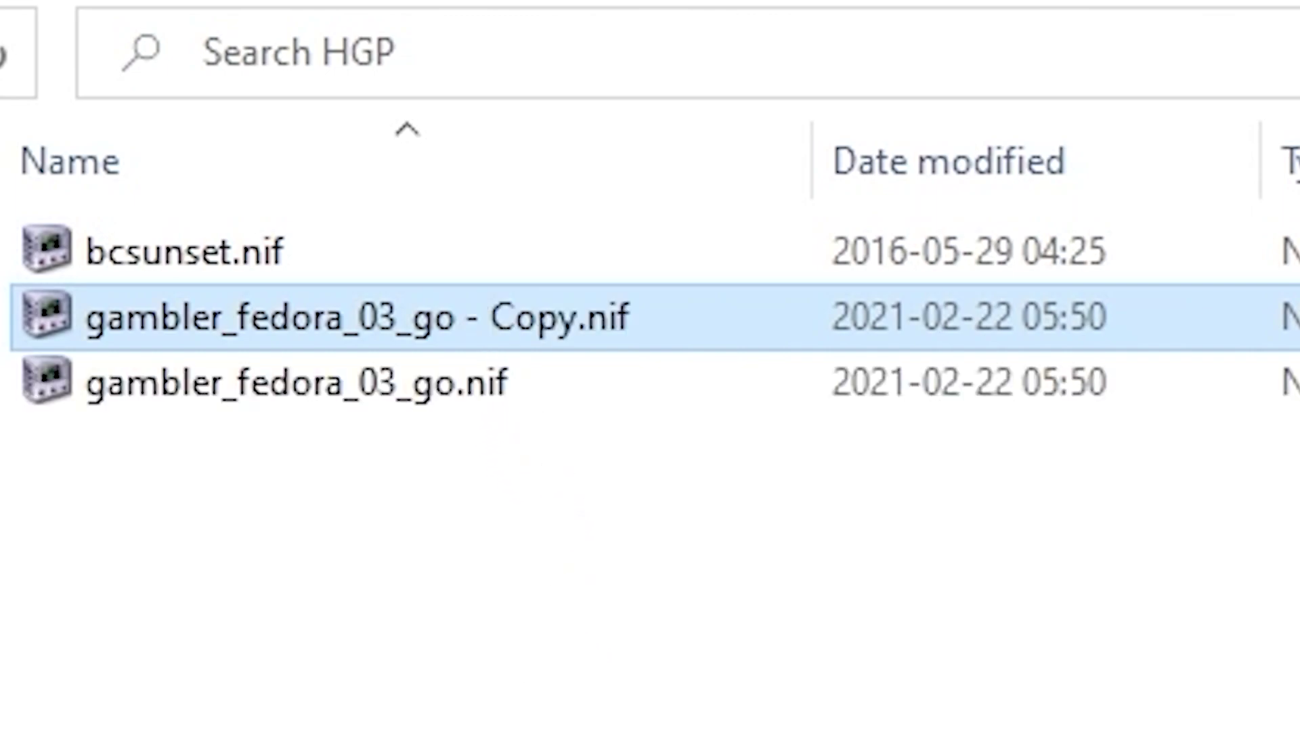
right_click(555, 323)
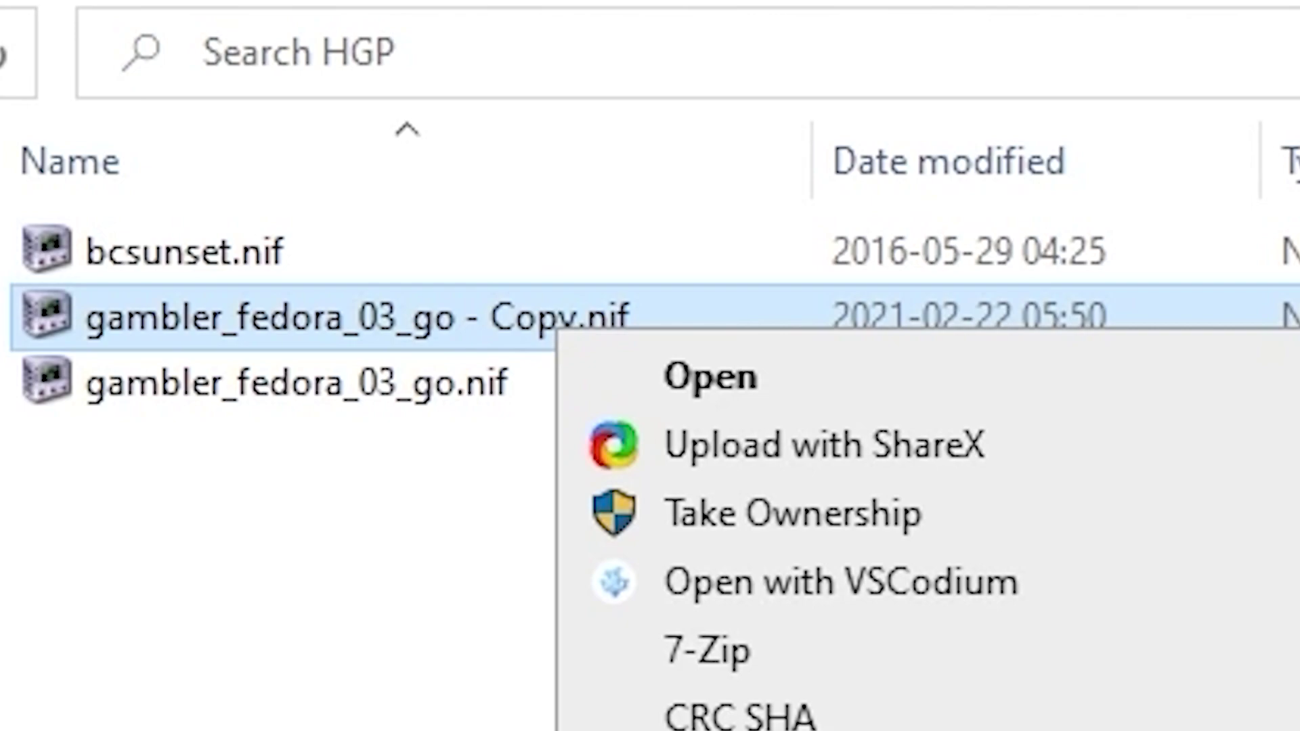
text(mbc)
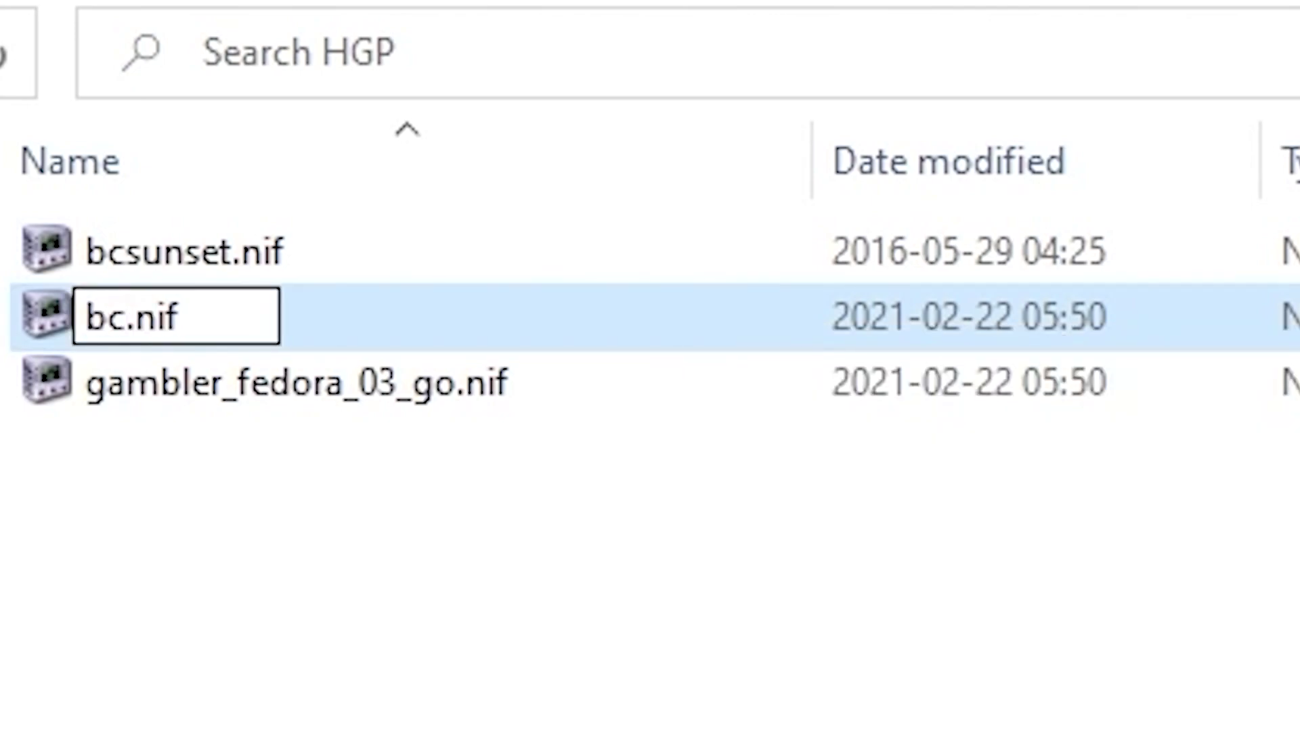
text(sunset_)
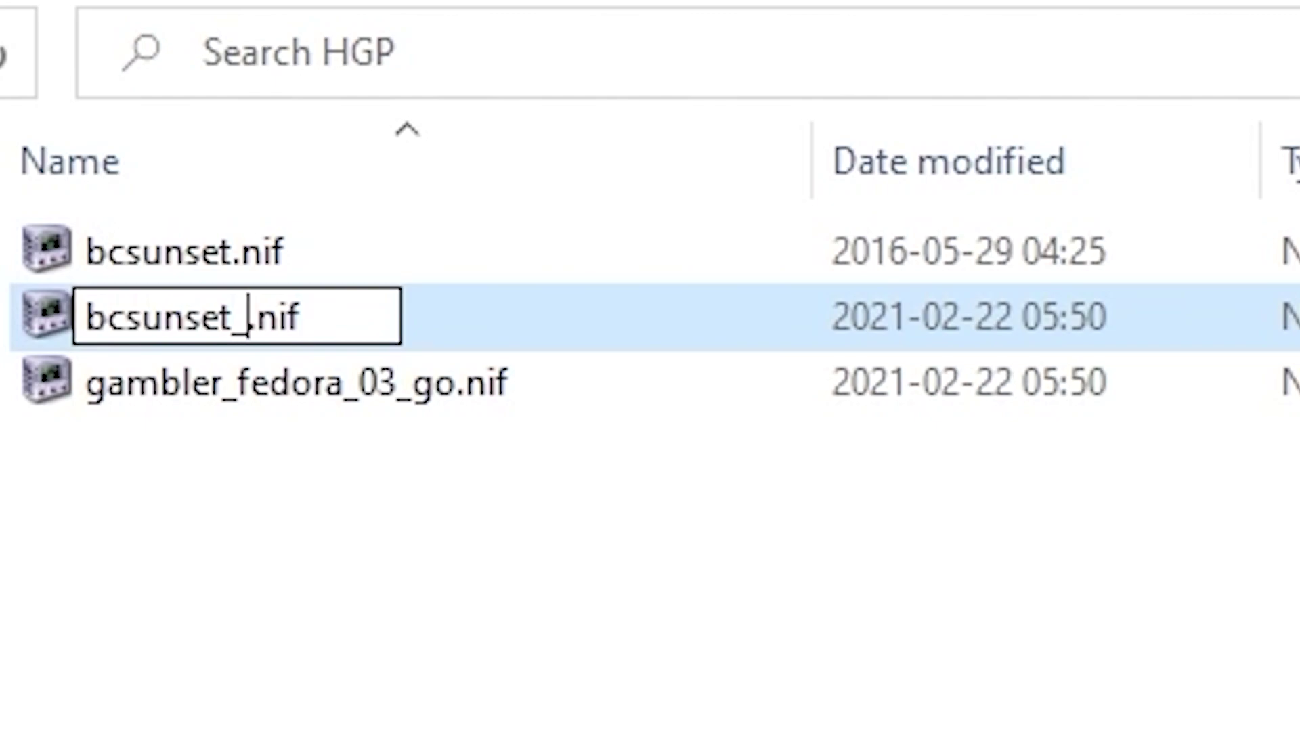
text(g)
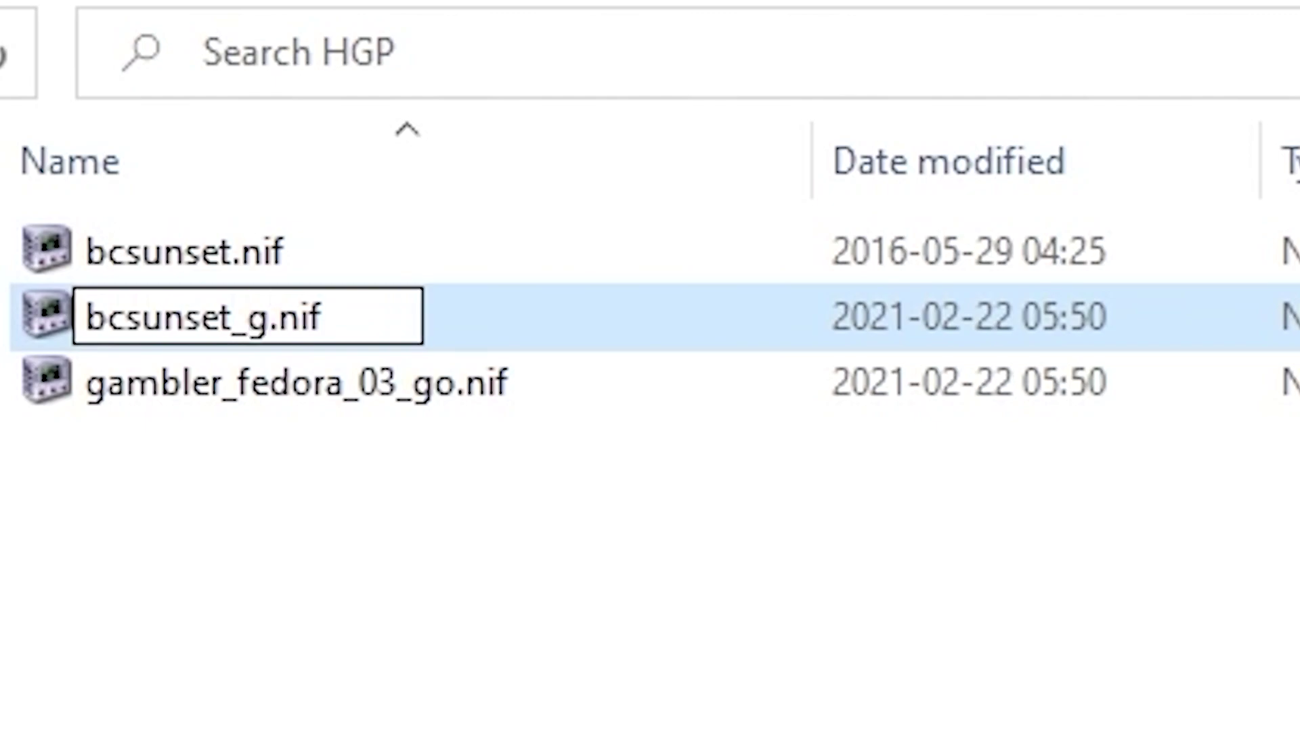
text(o)
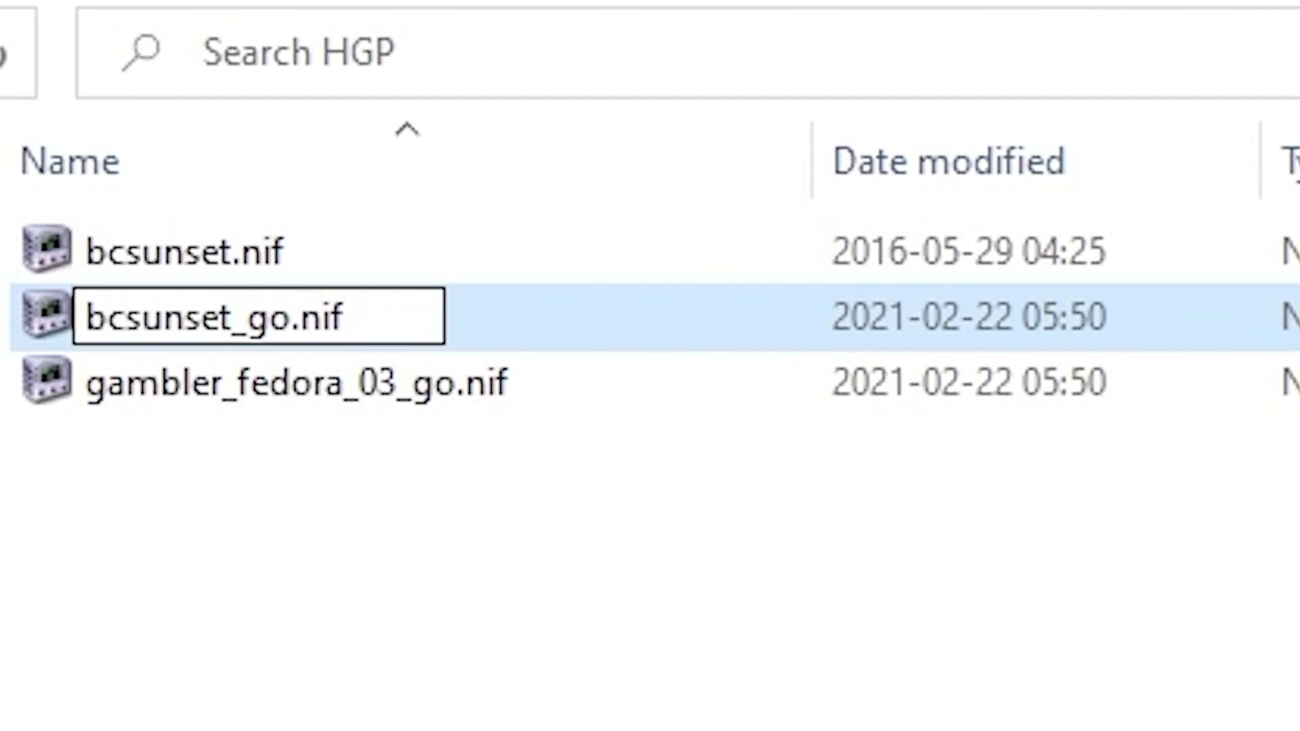
key(Return)
click(241, 508)
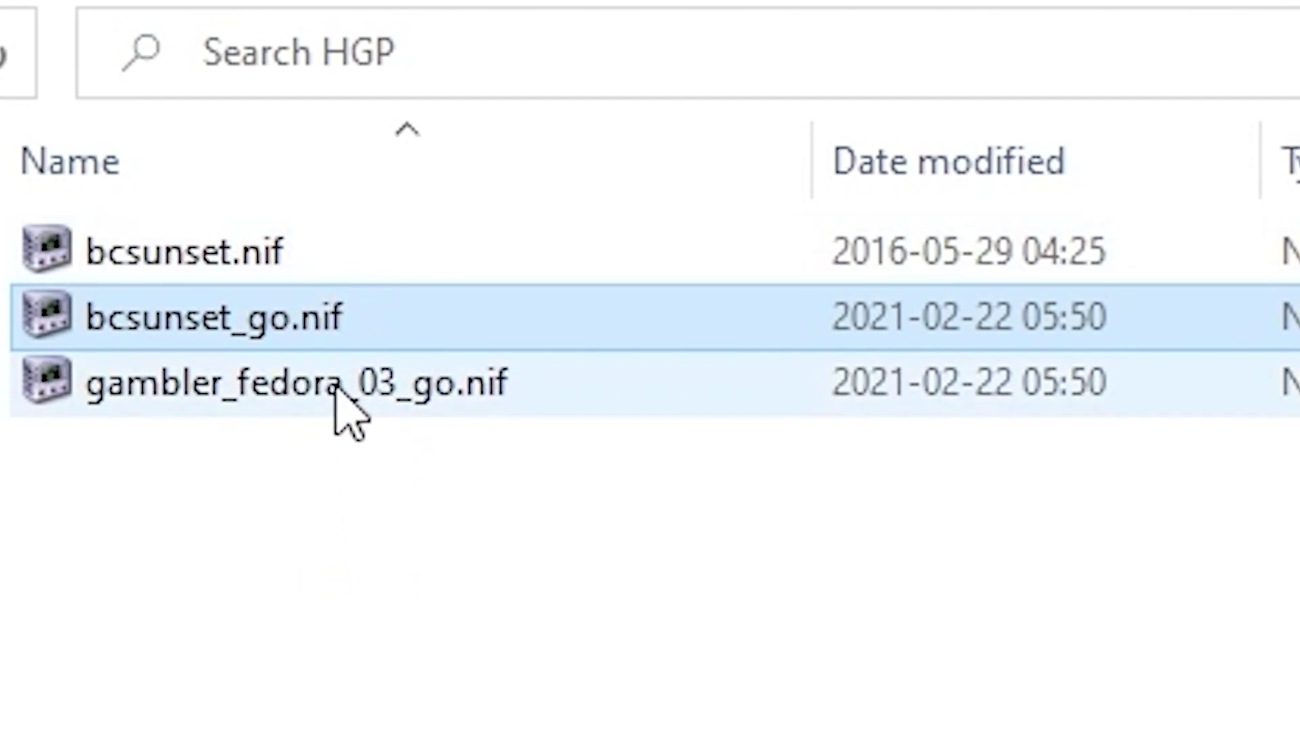
Open bcsunset.nif and bcsunset_go.nif in NifSkope, then select gambler_fedora_03_go.nif
click(283, 256)
double_click(283, 256)
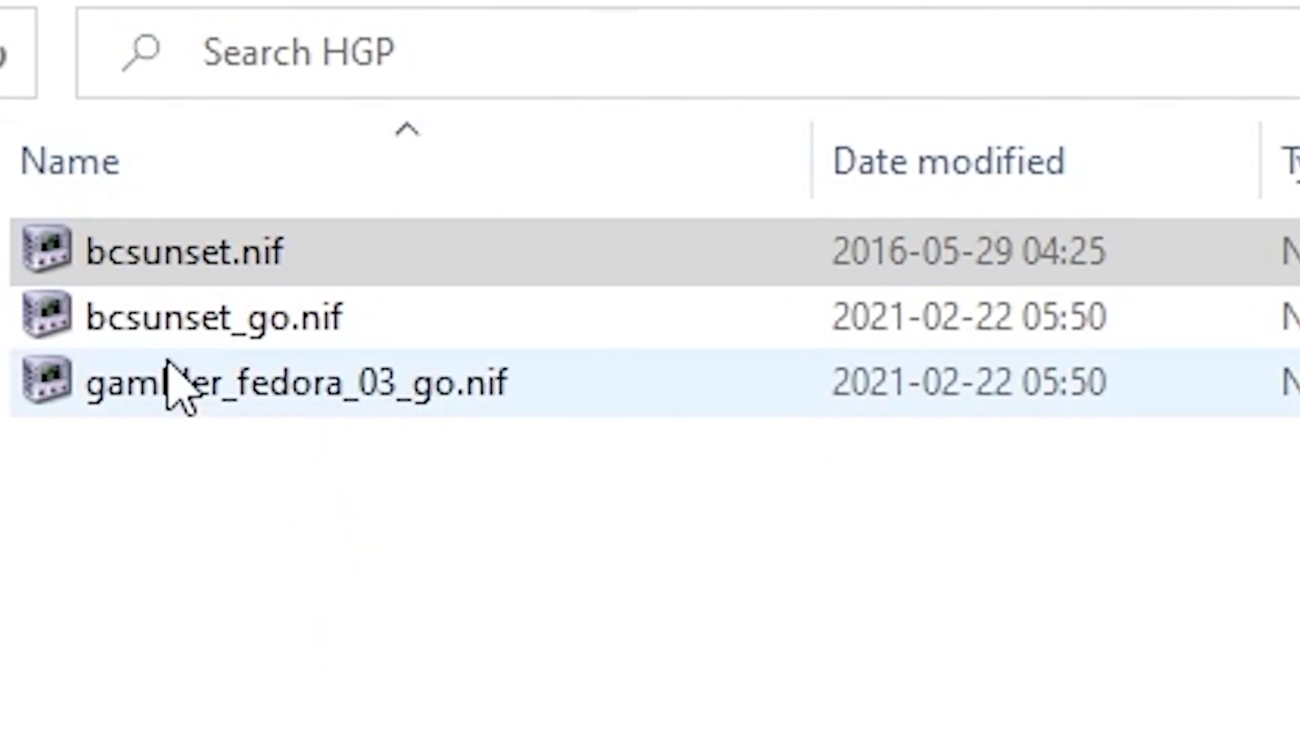
click(260, 344)
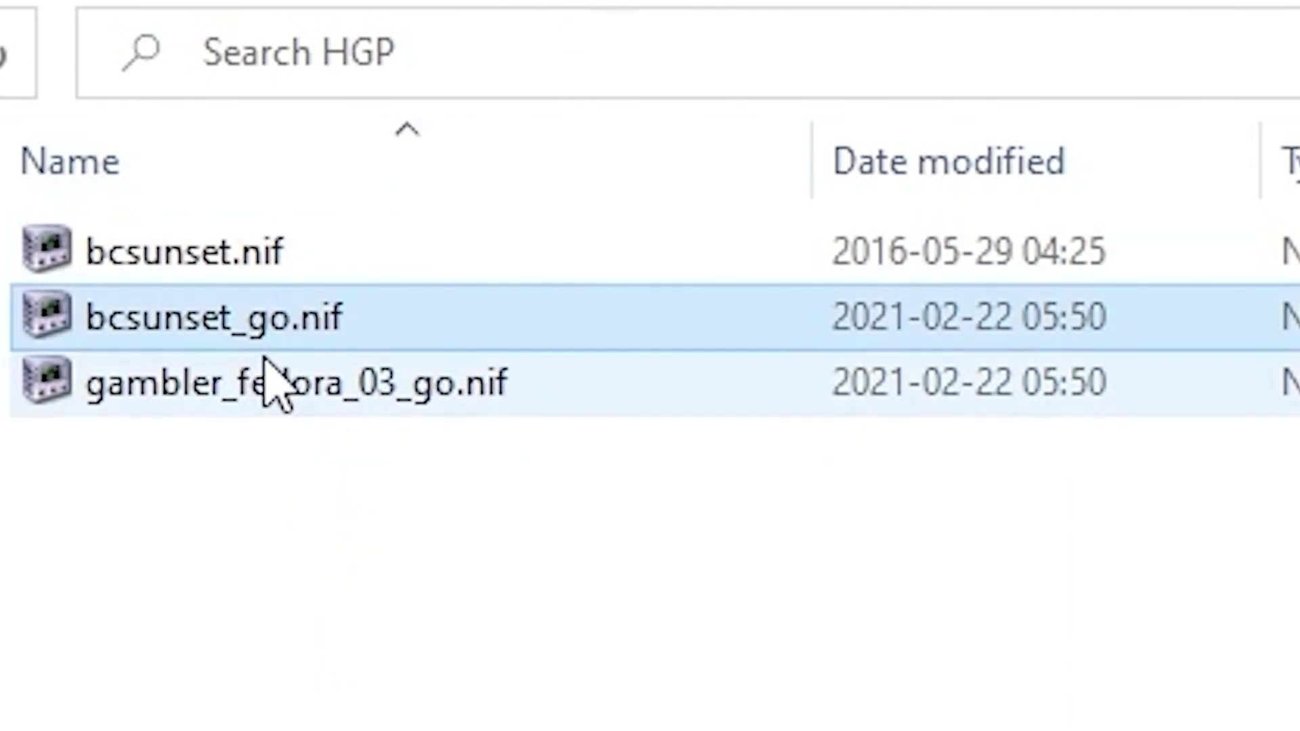
double_click(303, 346)
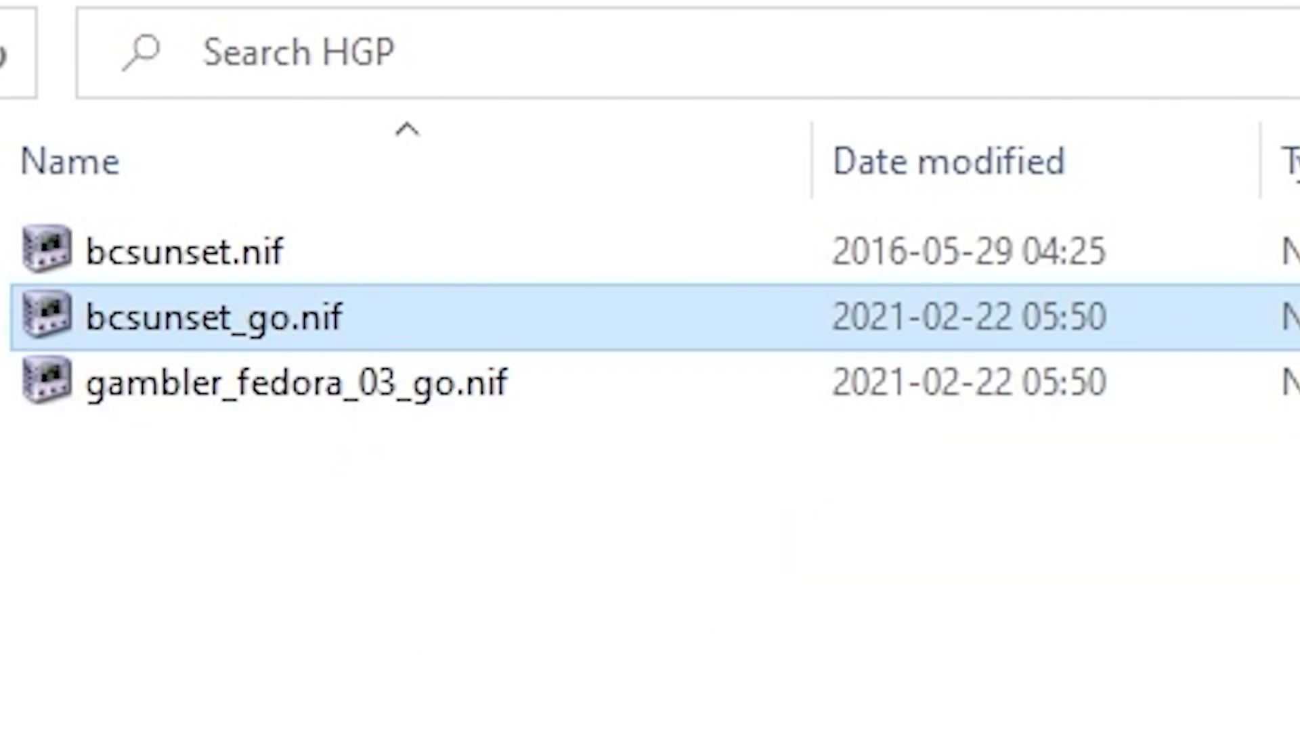
click(435, 381)
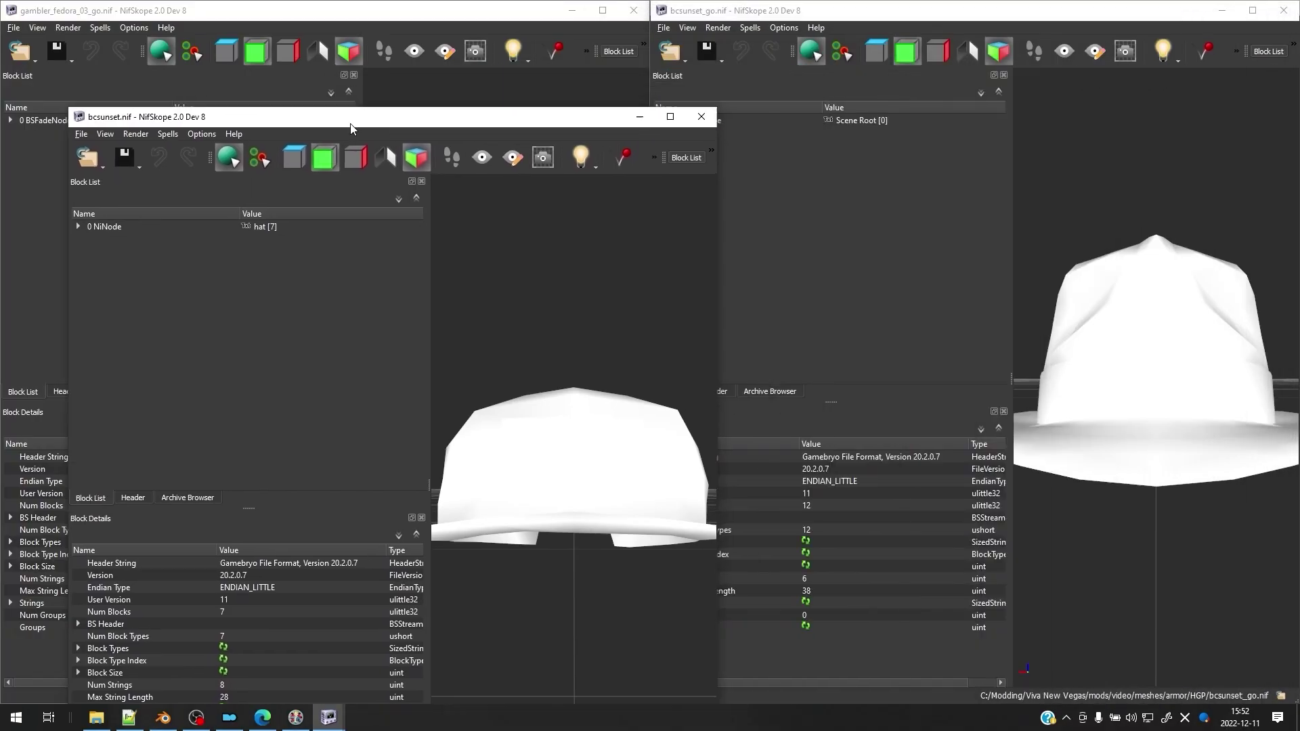
Snap bcsunset.nif left and minimize it, then expand both BSFadeNodes to the Gambler_hat_GO NiNode
drag(337, 155, 352, 57)
key(super+Left)
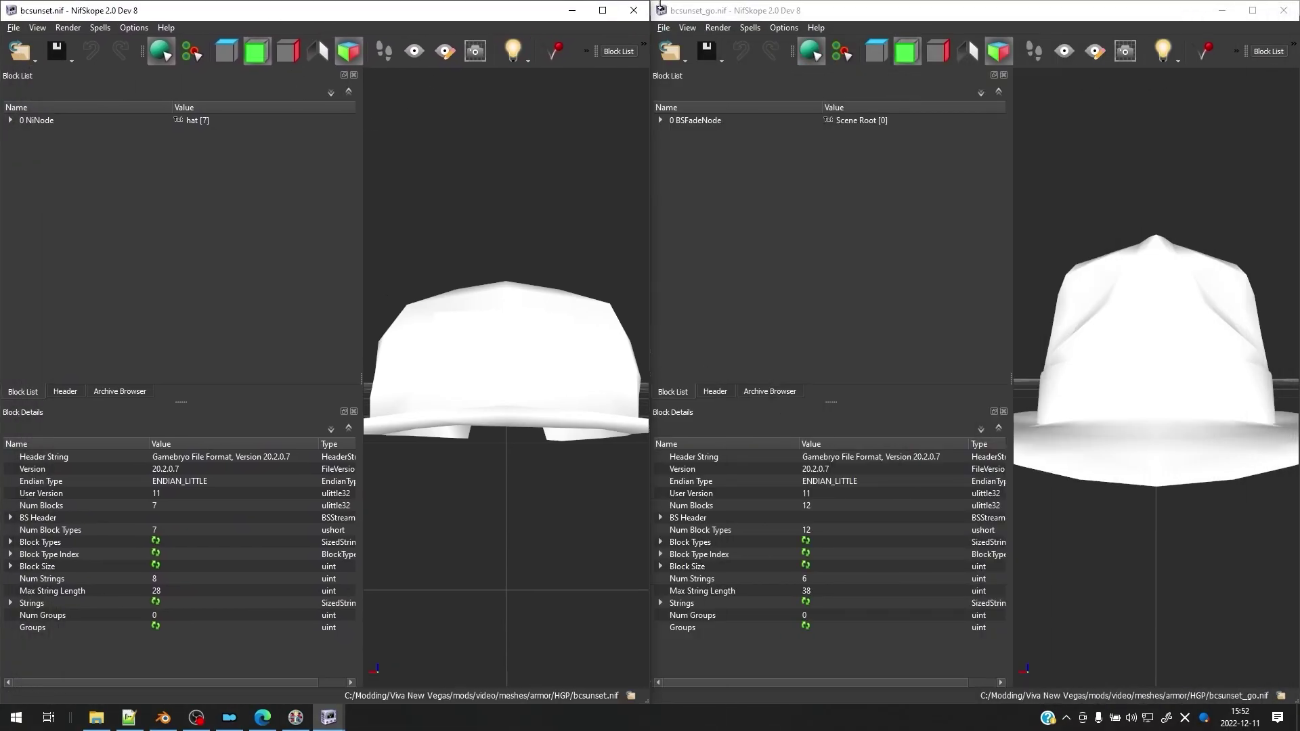
click(709, 140)
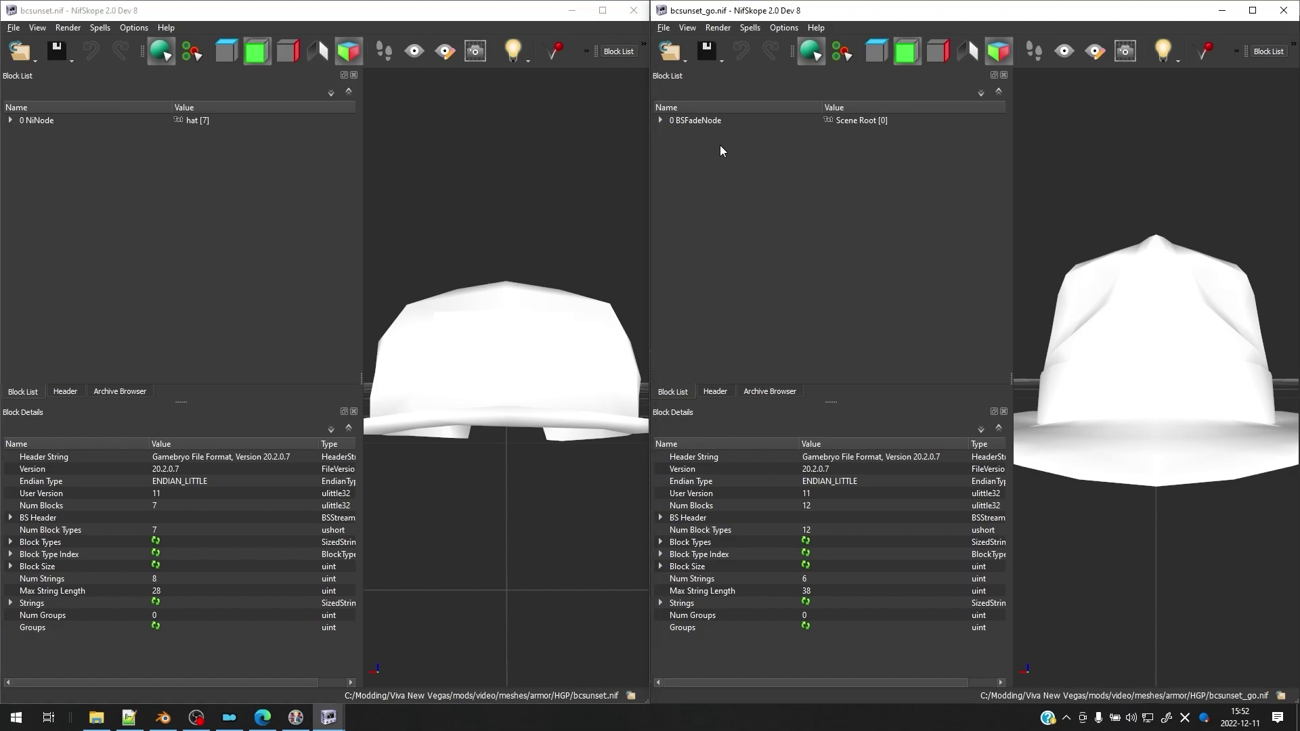
click(569, 12)
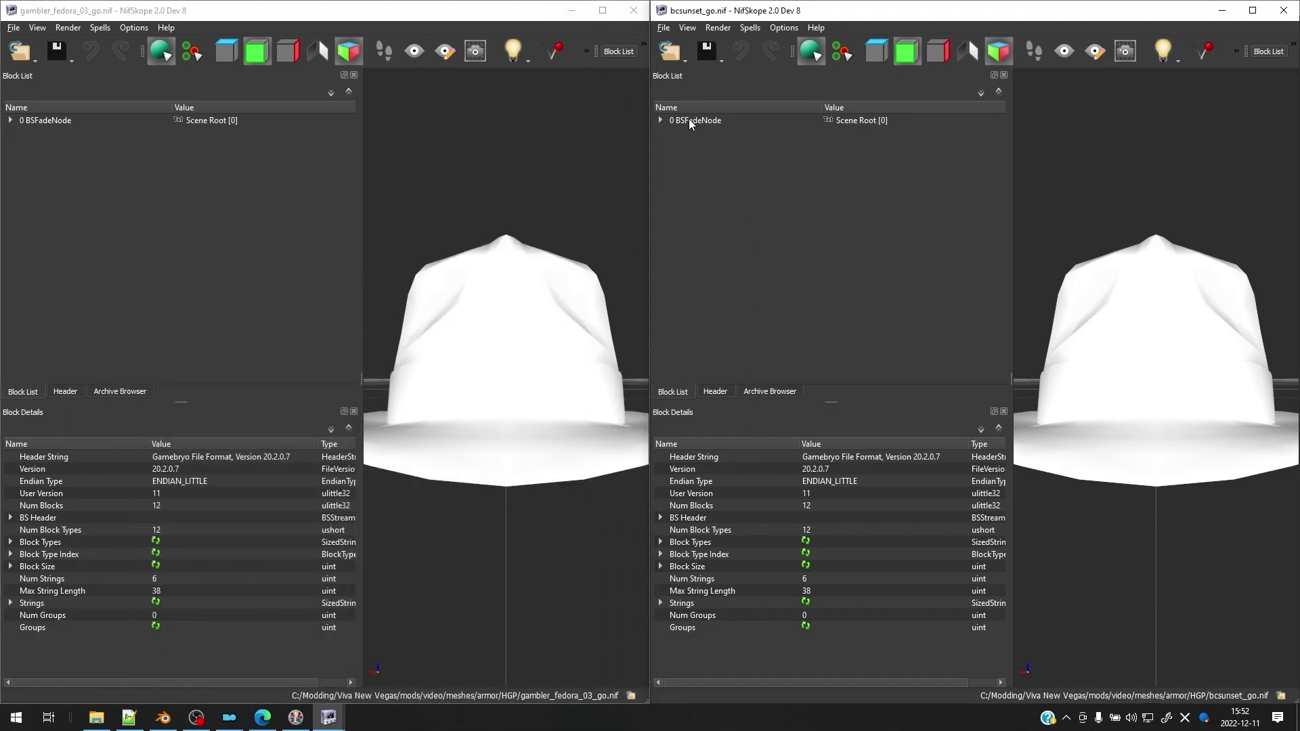
click(661, 120)
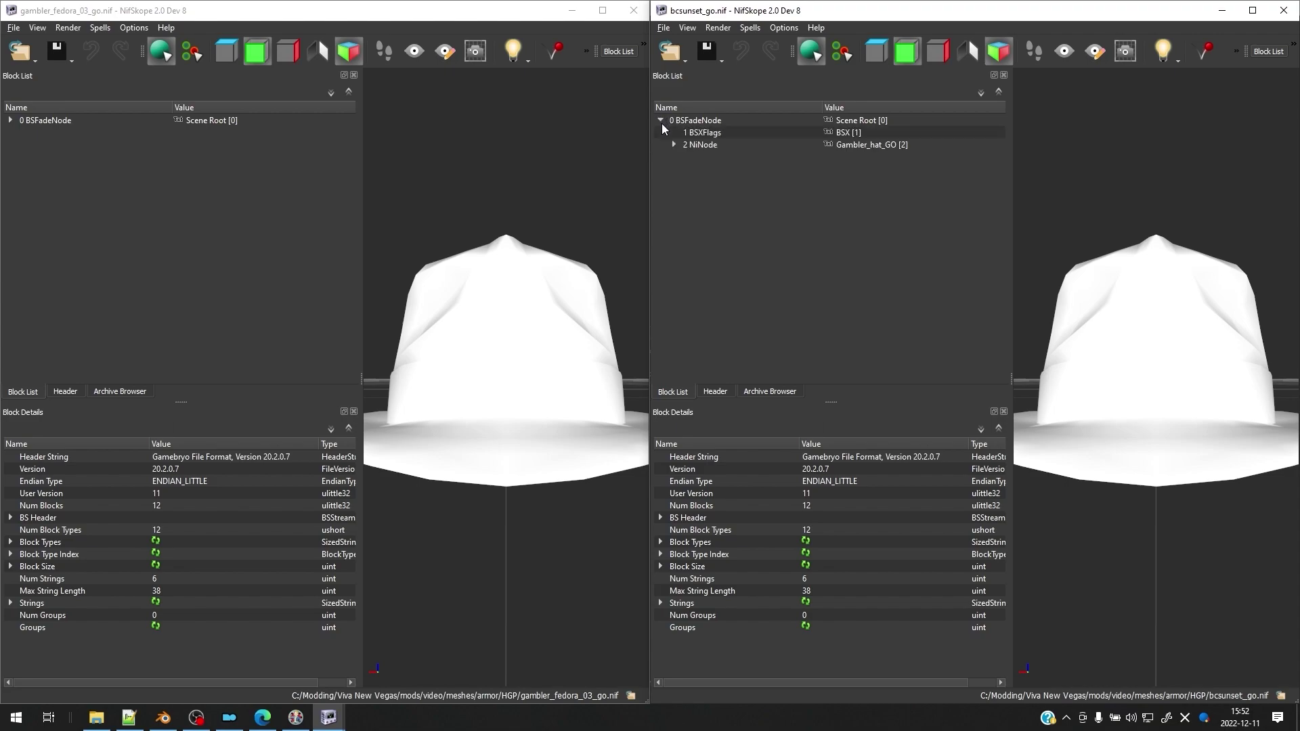
click(10, 120)
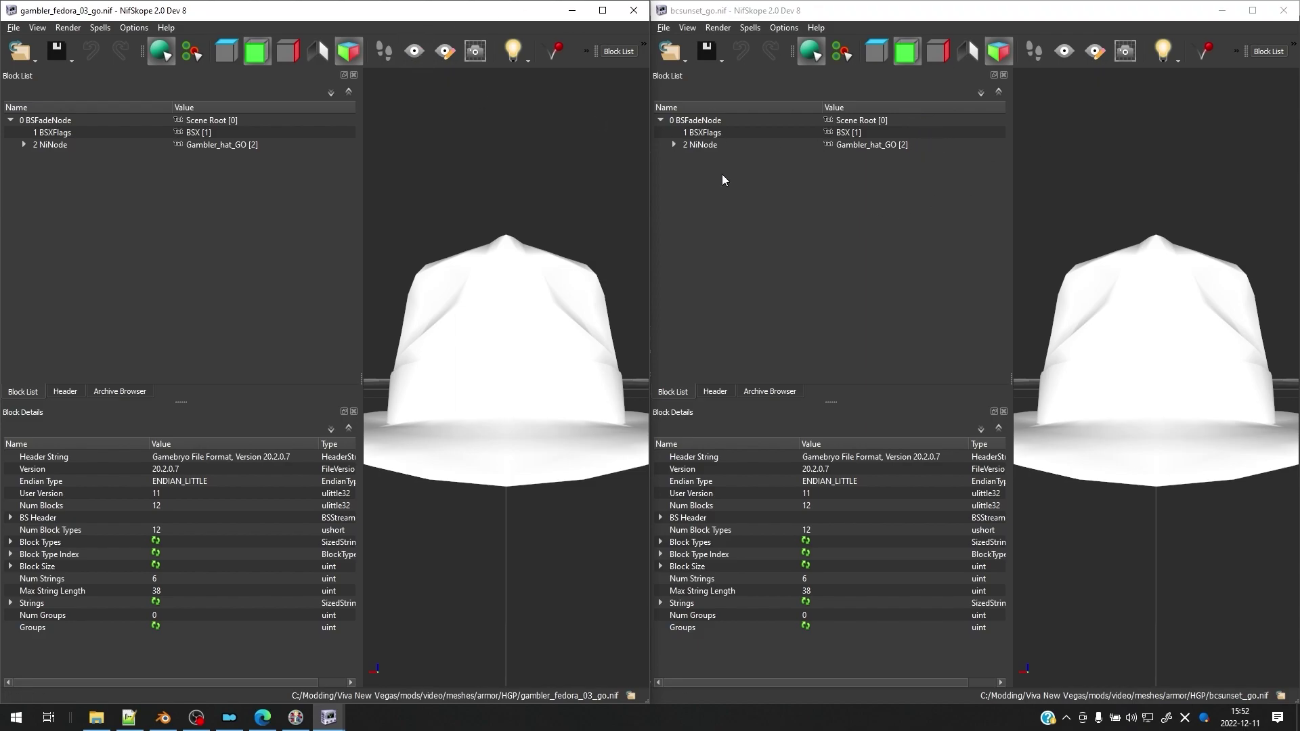
click(711, 144)
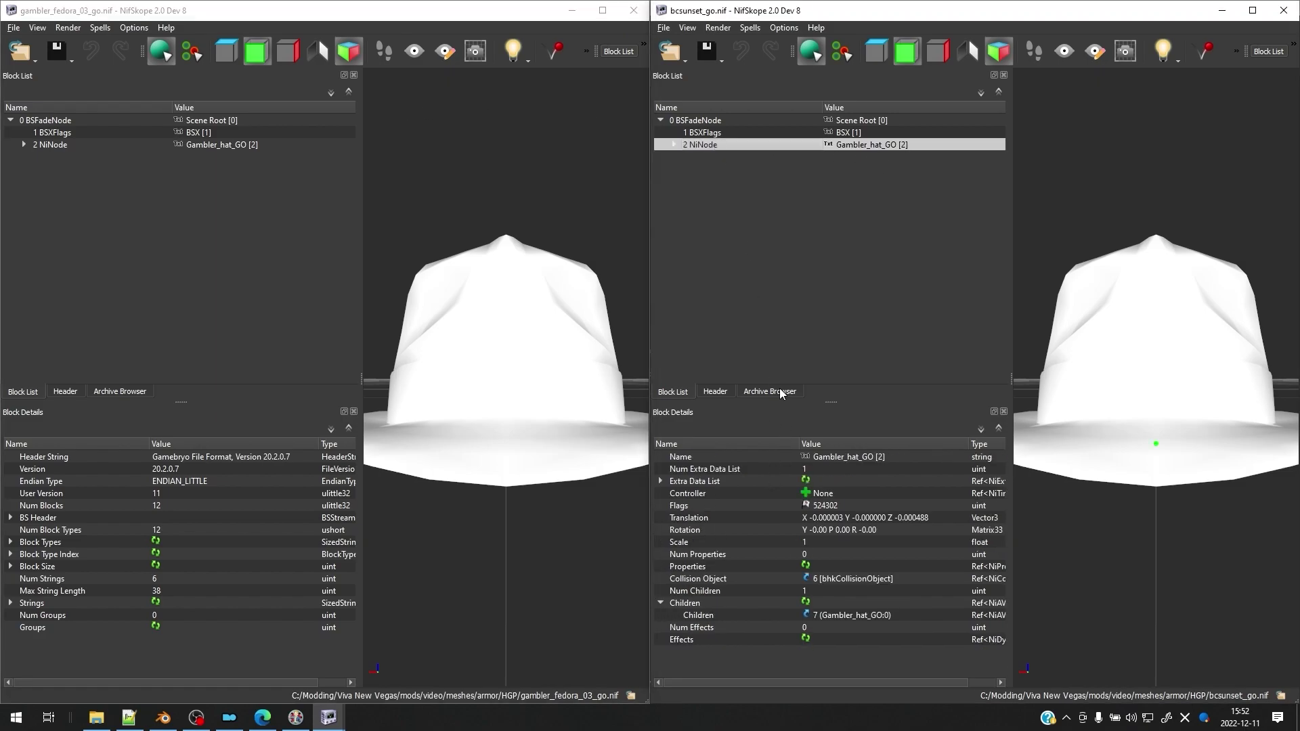
Remove the Gambler_hat_GO NiNode branch from bcsunset_go.nif
click(674, 144)
click(674, 144)
right_click(690, 147)
mouse_move(691, 148)
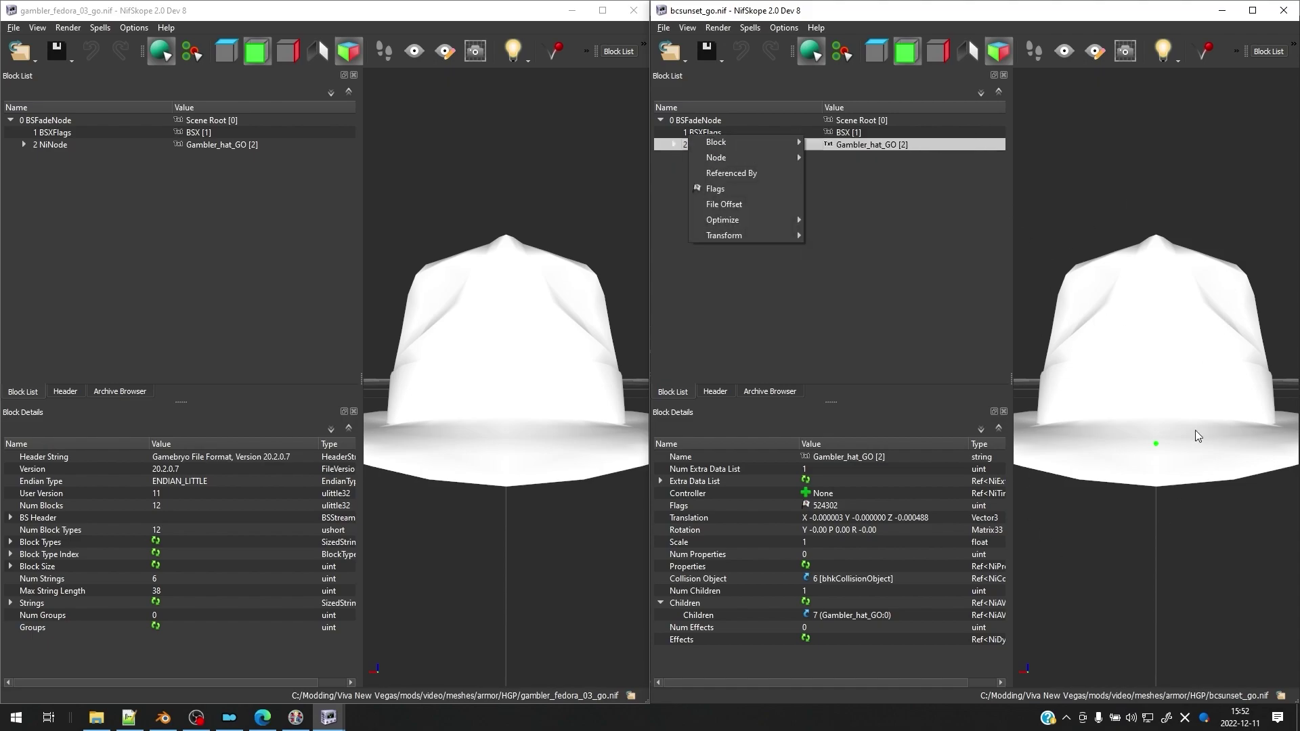
mouse_move(762, 142)
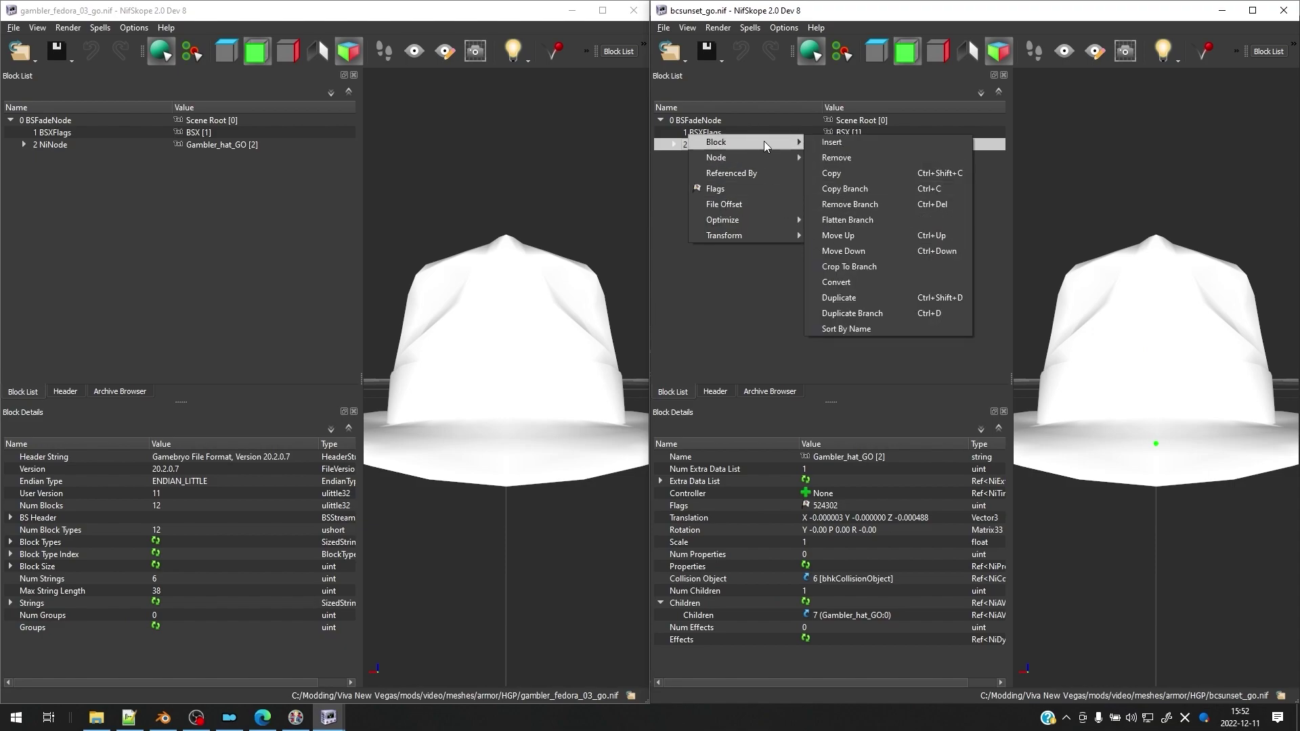
click(885, 211)
Verify bcsunset_go's BSXFlags is 66 with Havok and Dynamic set, matching the fedora
click(797, 123)
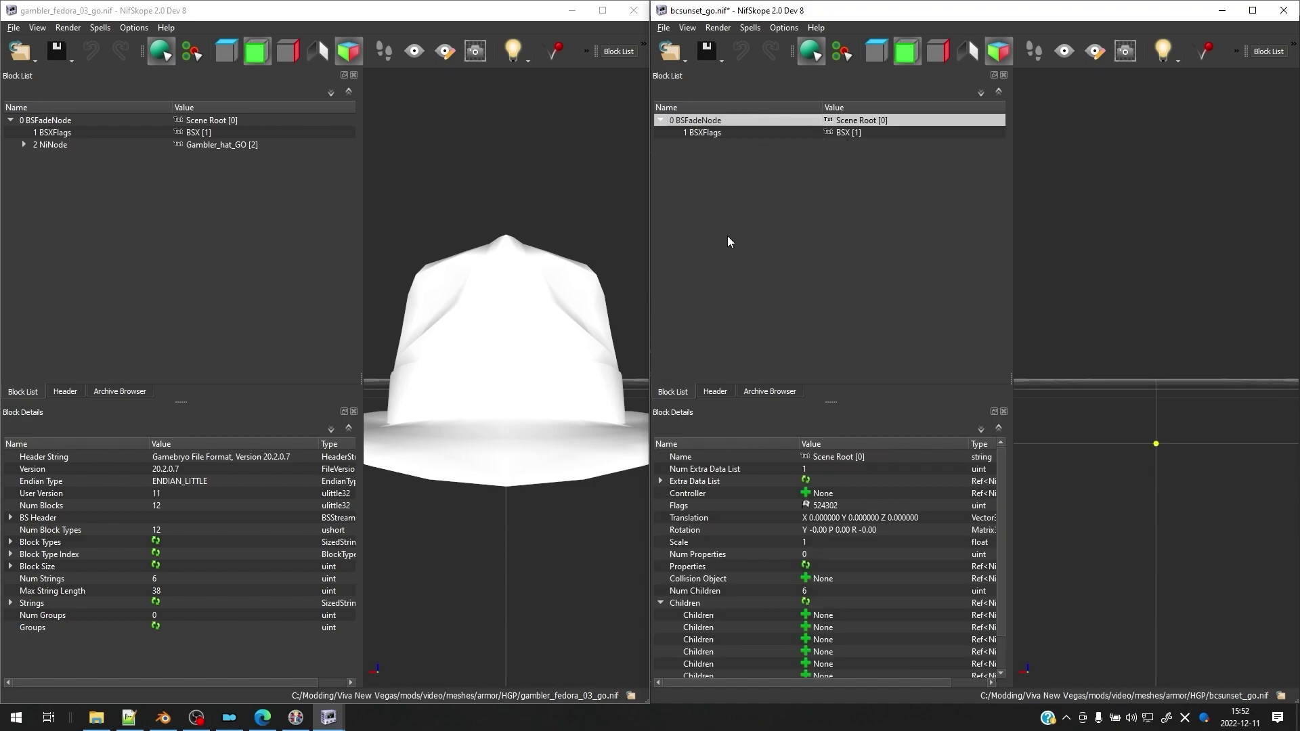
click(709, 133)
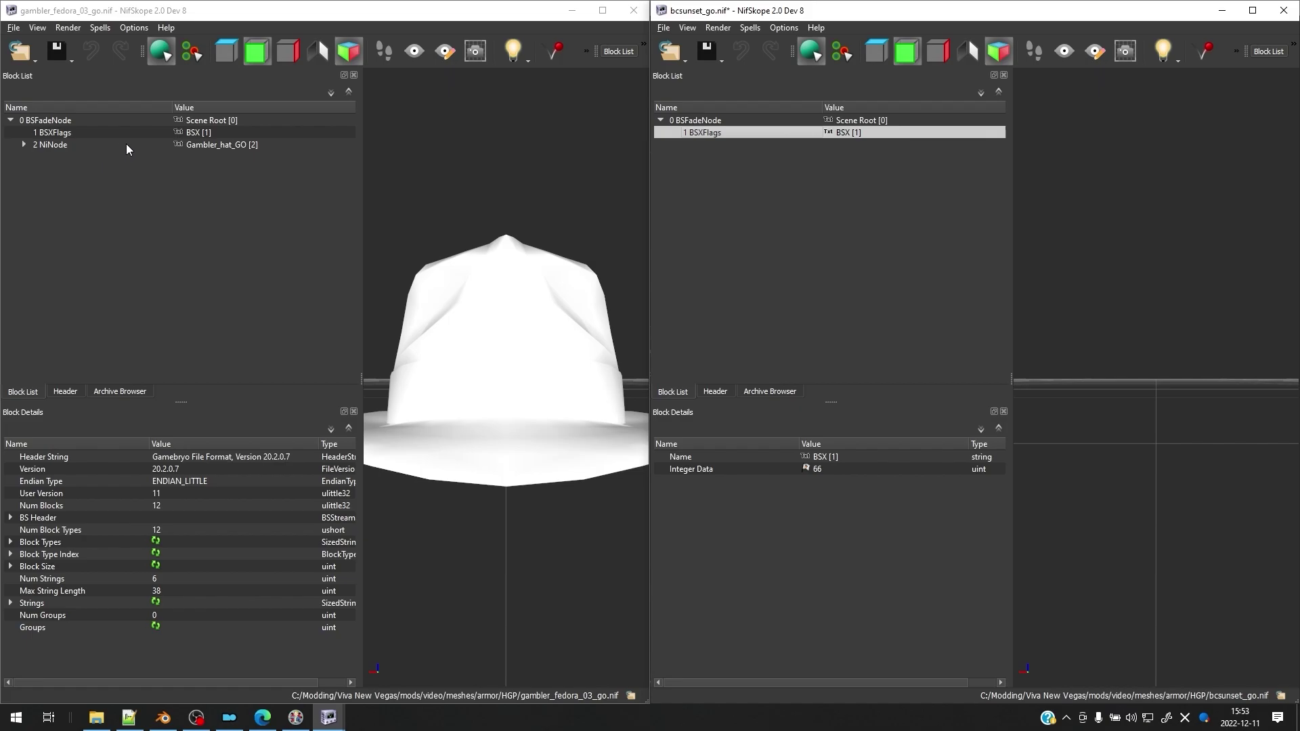
click(150, 139)
click(826, 473)
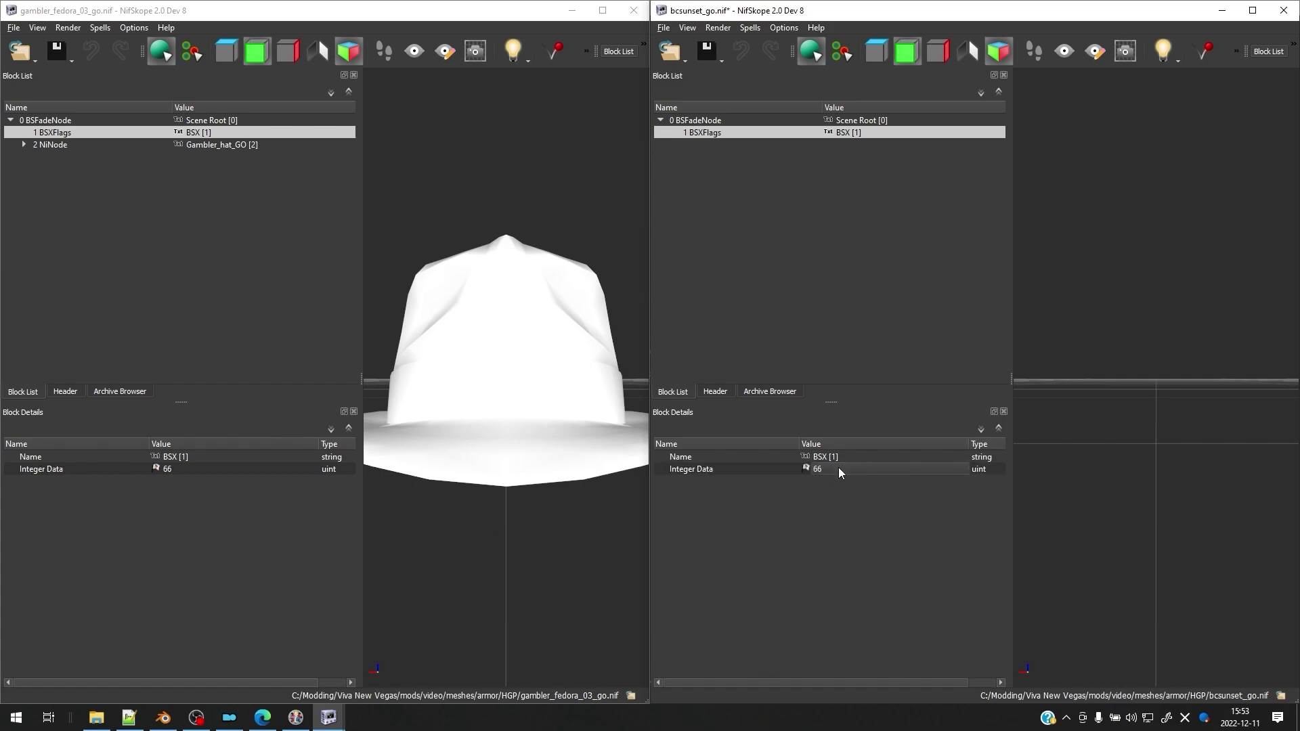
click(808, 470)
click(830, 484)
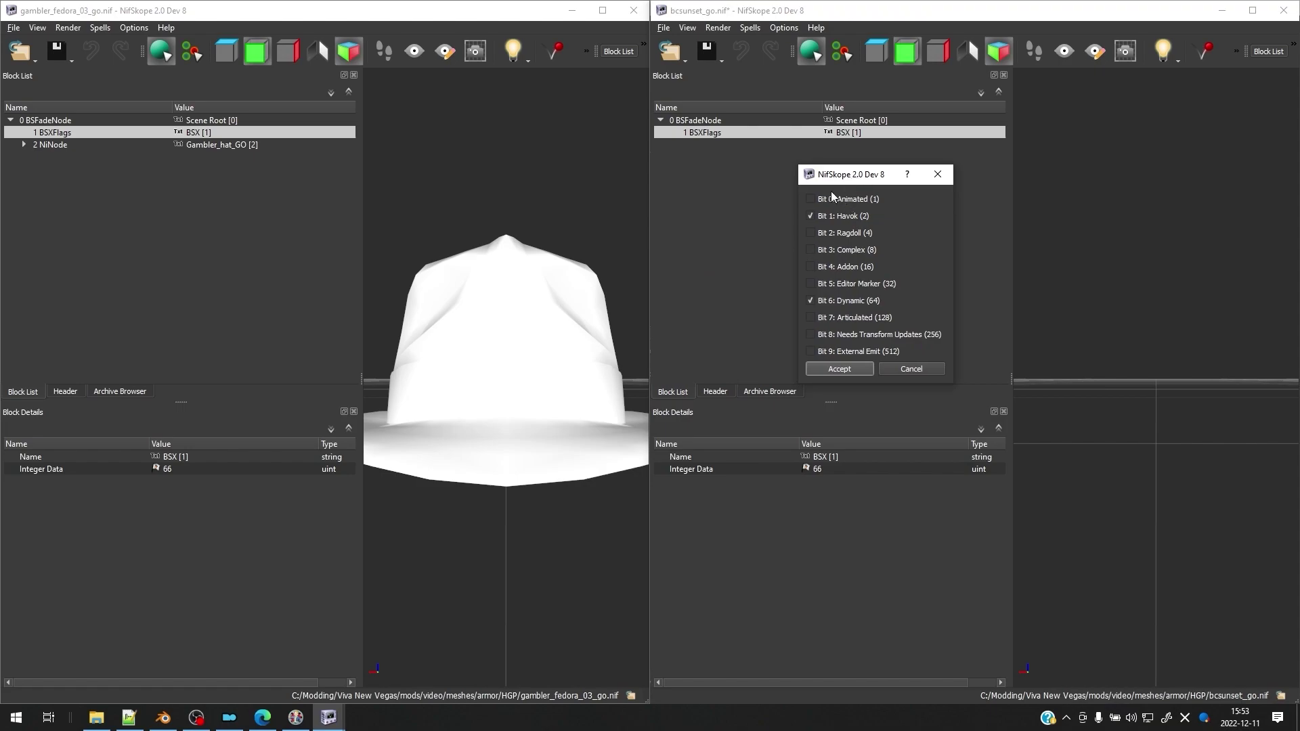
click(938, 174)
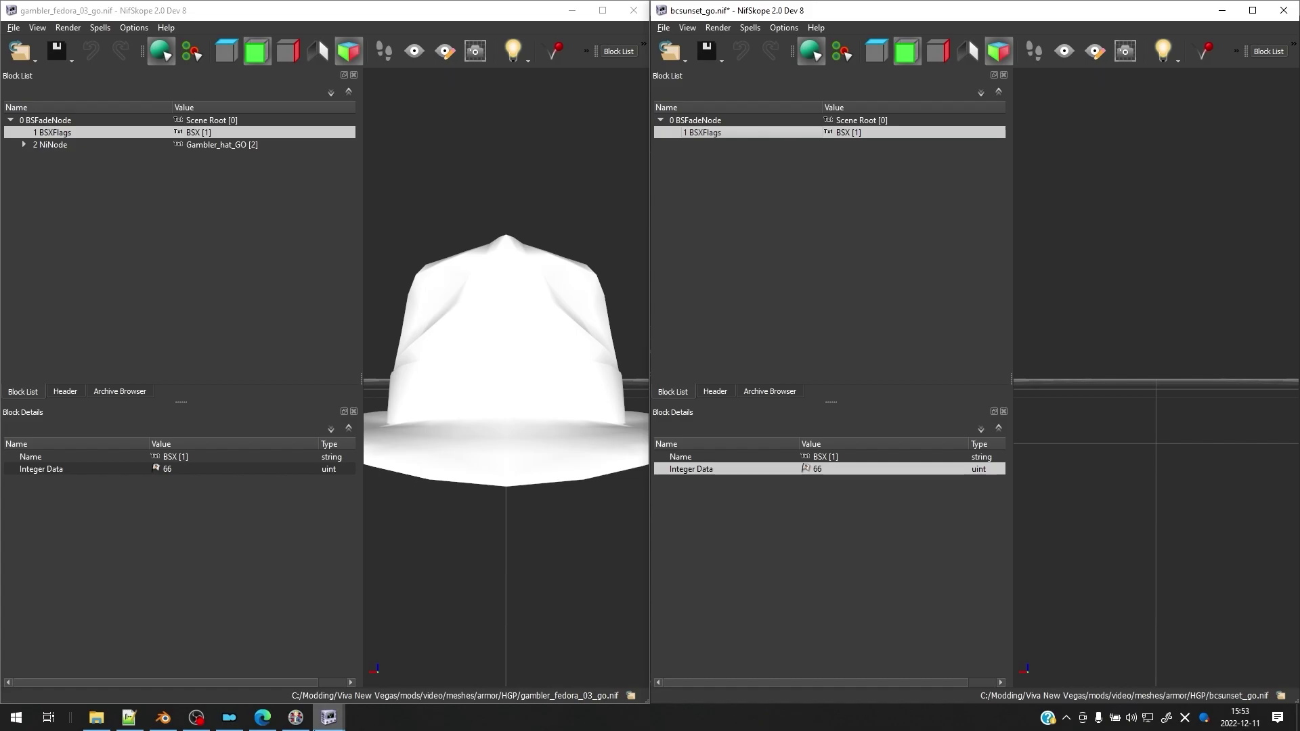
Copy bcsunset.nif's hat NiNode branch and paste it under bcsunset_go's Scene Root
mouse_move(328, 718)
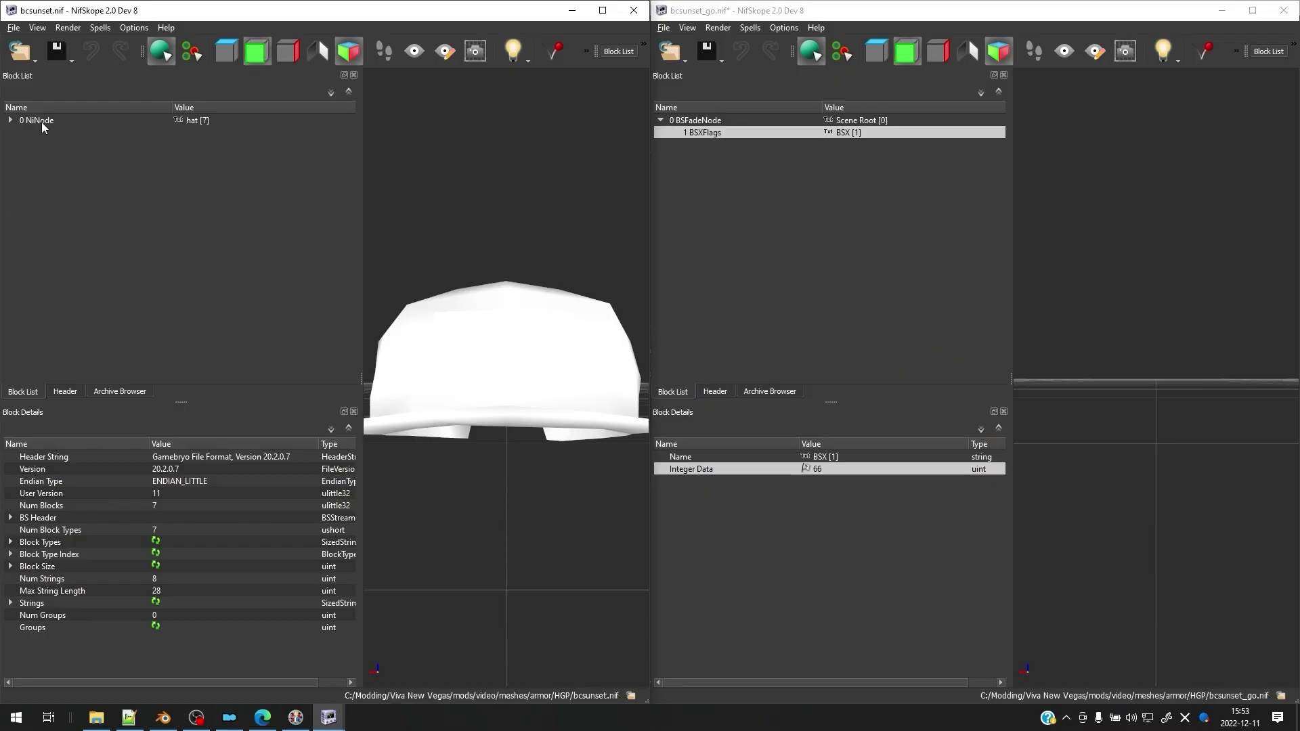
click(10, 120)
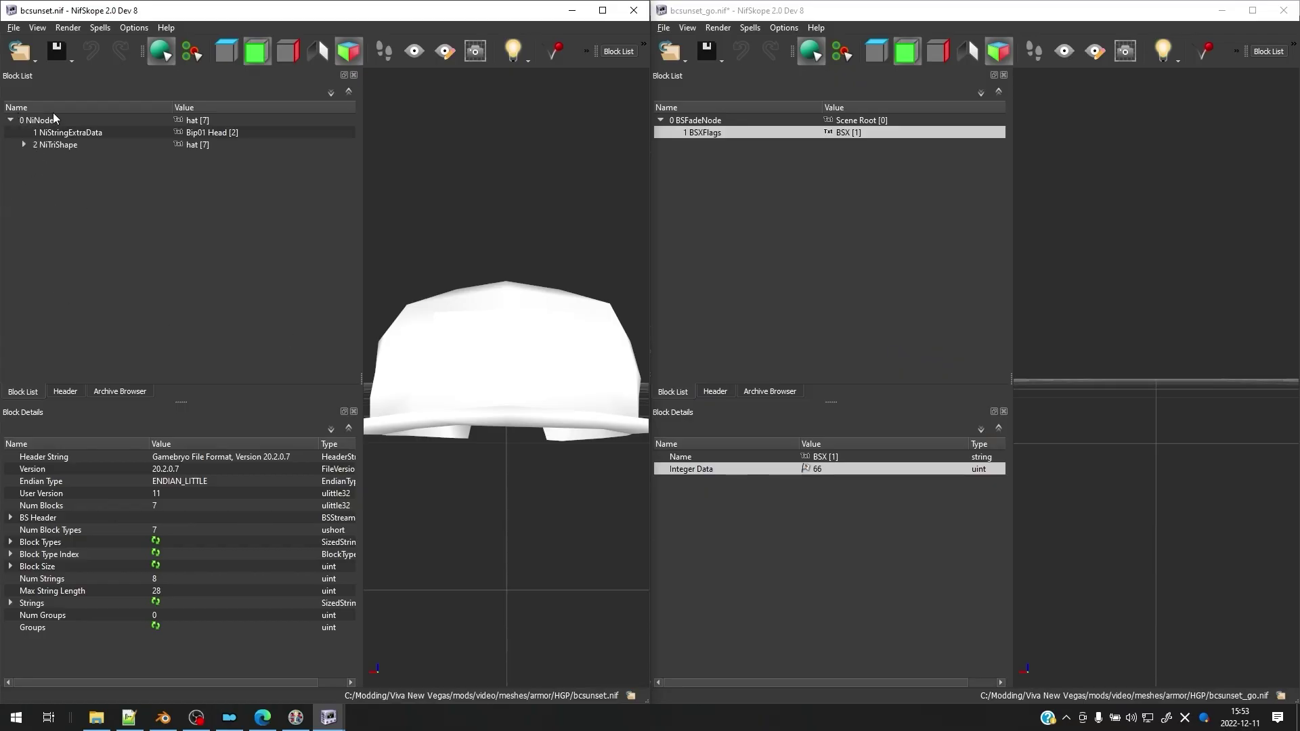
right_click(54, 119)
mouse_move(161, 114)
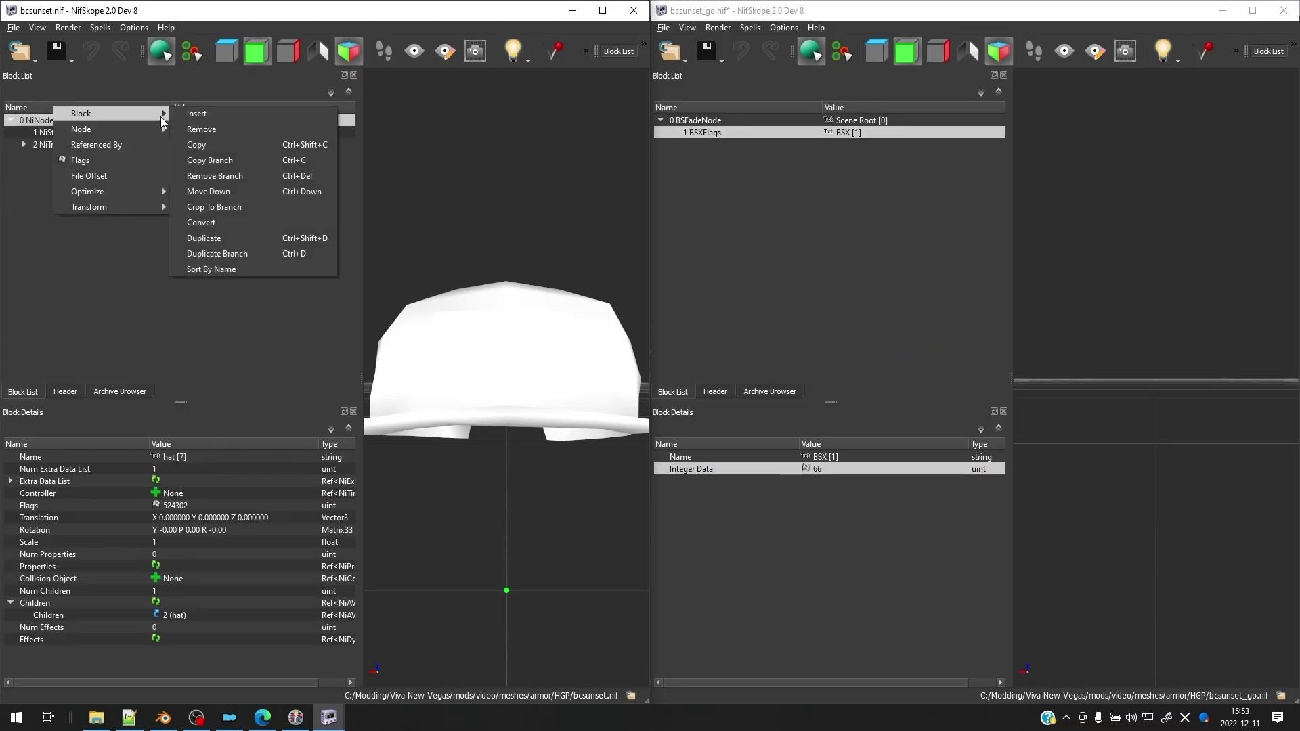
click(291, 161)
click(754, 169)
click(700, 122)
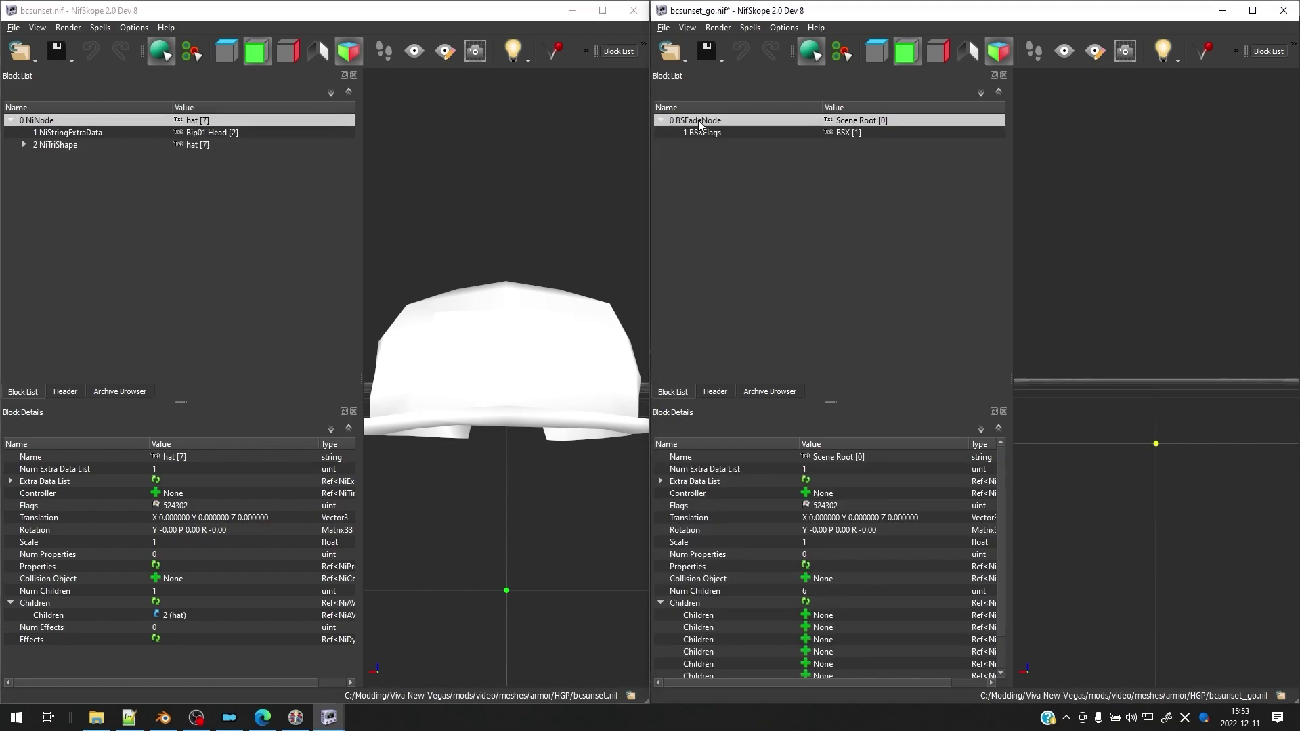
right_click(700, 122)
mouse_move(774, 114)
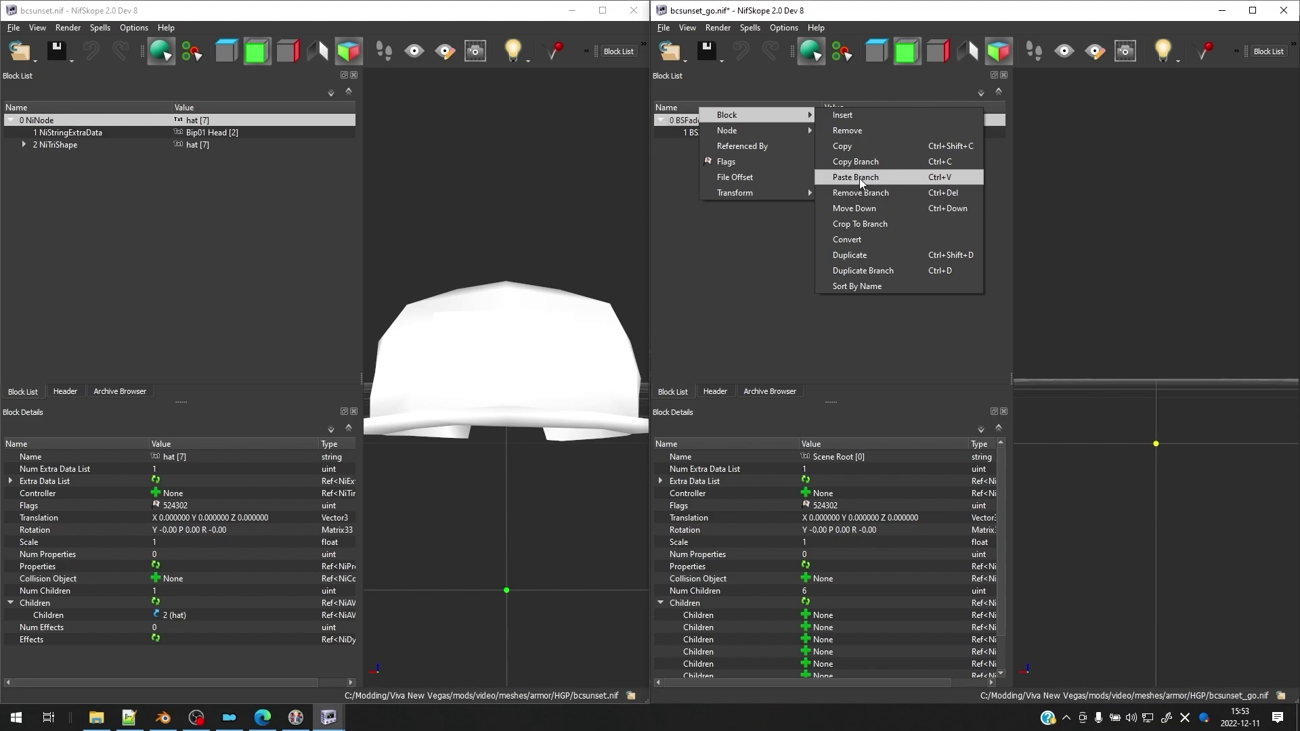
click(859, 177)
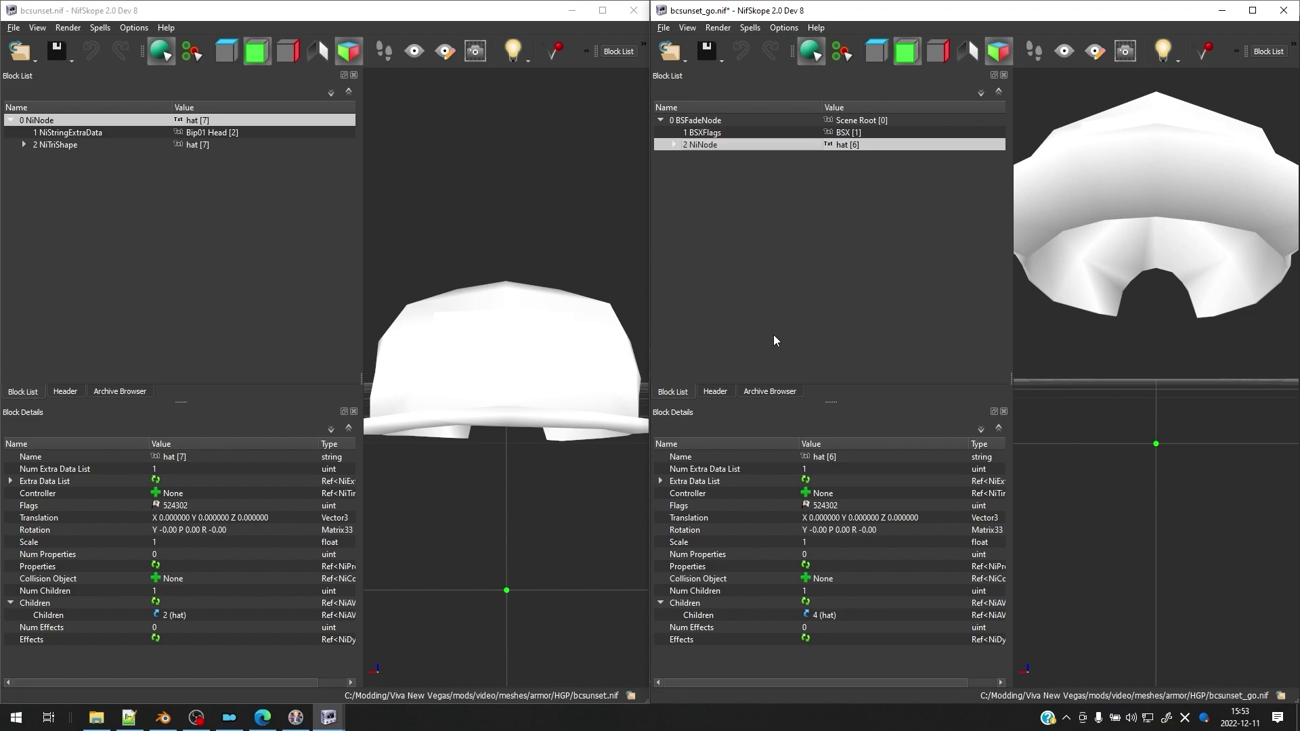
Orbit both viewports to compare the pasted cap with the fedora from the front and below
scroll(1120, 221, down, 5)
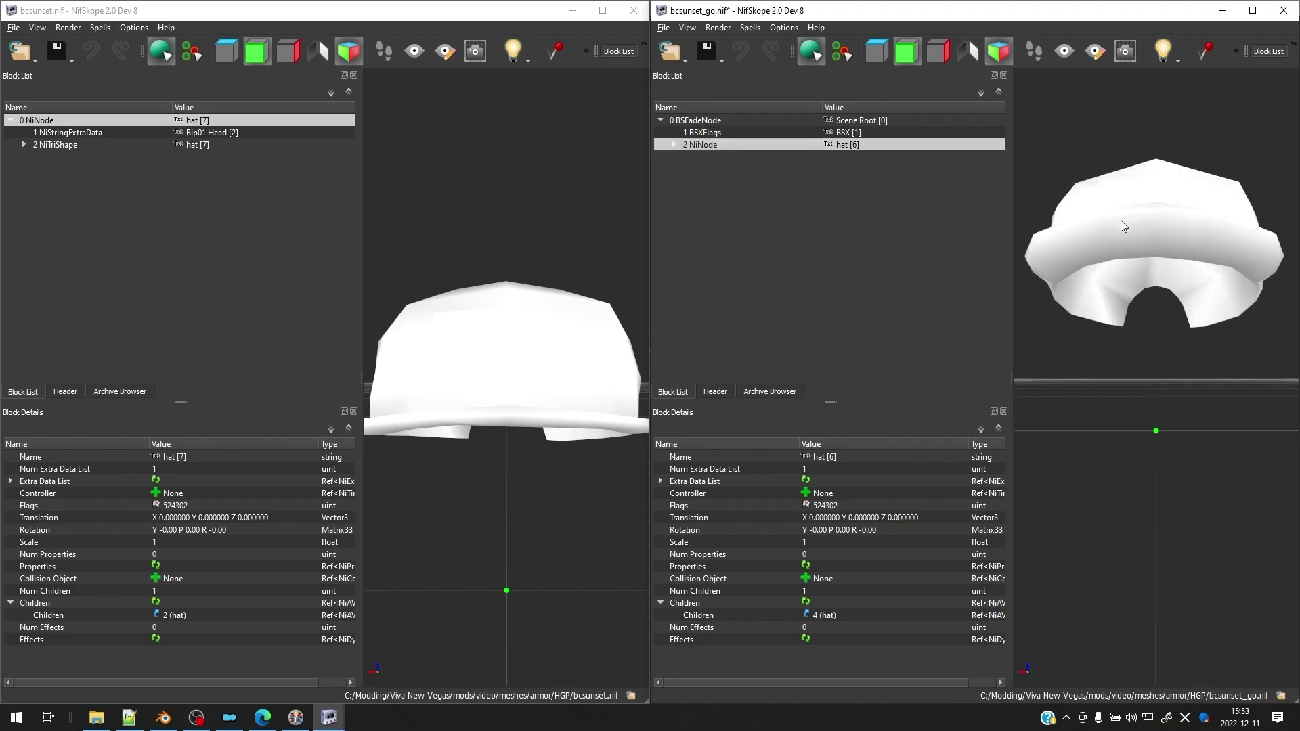
drag(1120, 222, 1120, 240)
scroll(522, 429, down, 5)
drag(518, 446, 519, 448)
scroll(1156, 303, up, 4)
scroll(1155, 304, down, 1)
drag(1168, 266, 1139, 367)
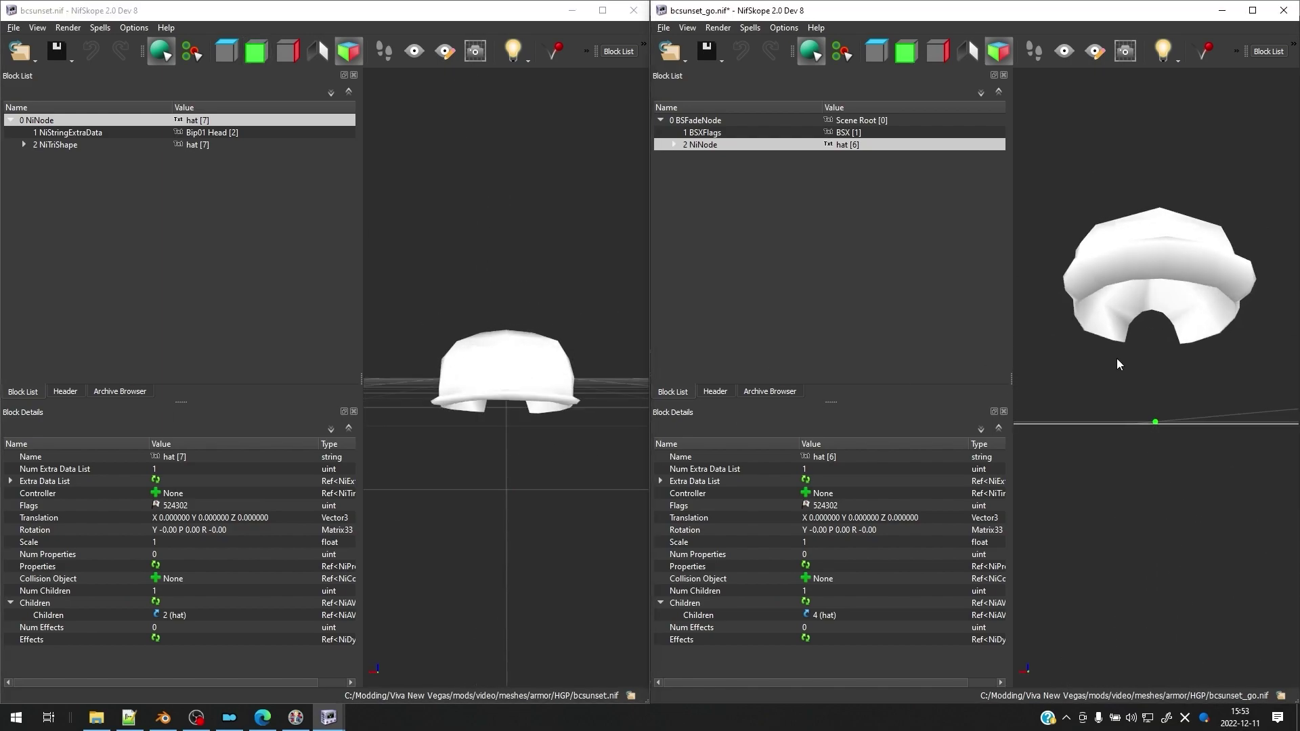
drag(1188, 249, 1173, 290)
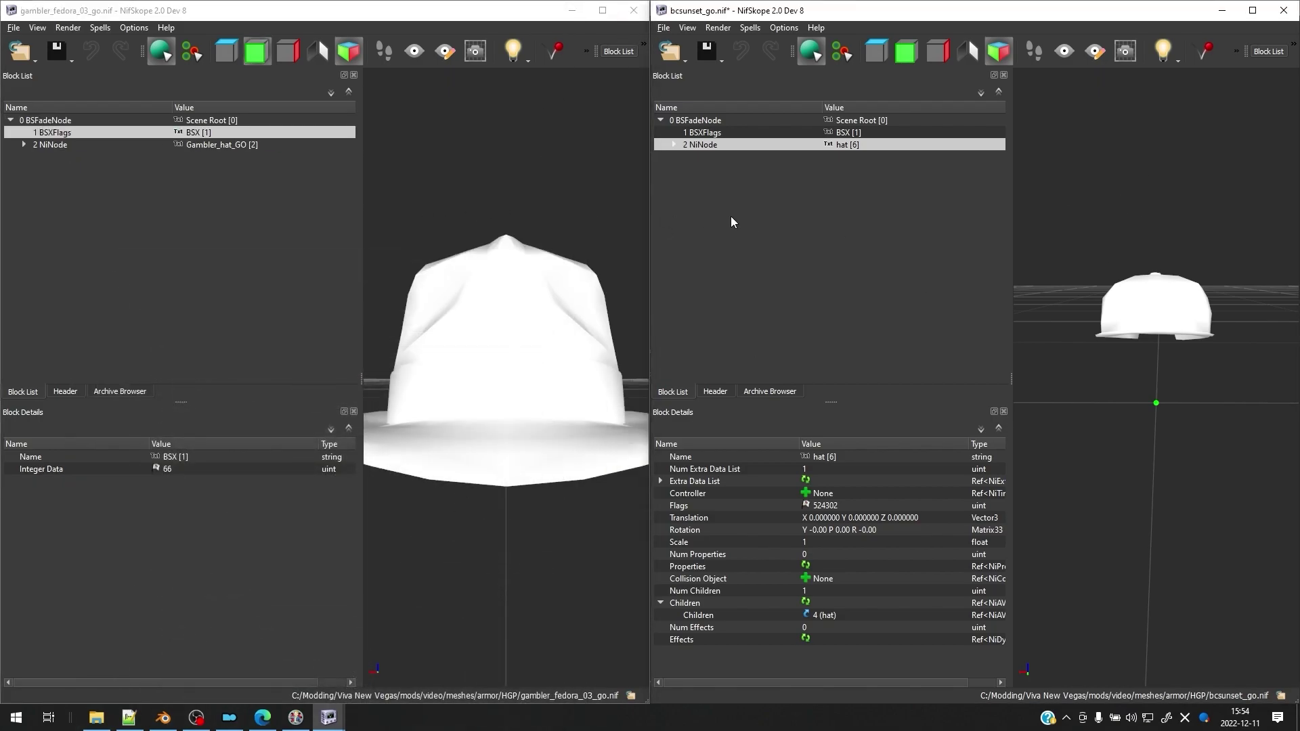
Select both Scene Roots and expand the fedora's and bcsunset_go's hat NiNodes
scroll(485, 285, down, 3)
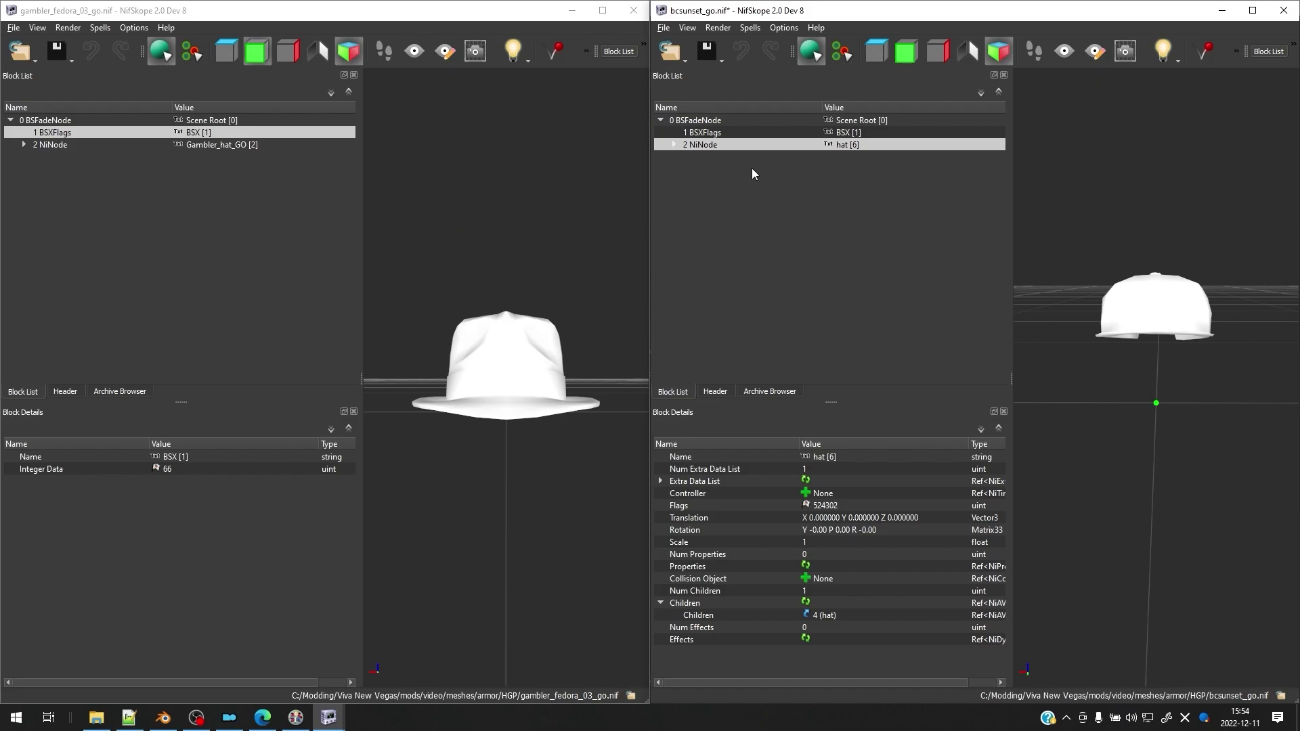
click(122, 123)
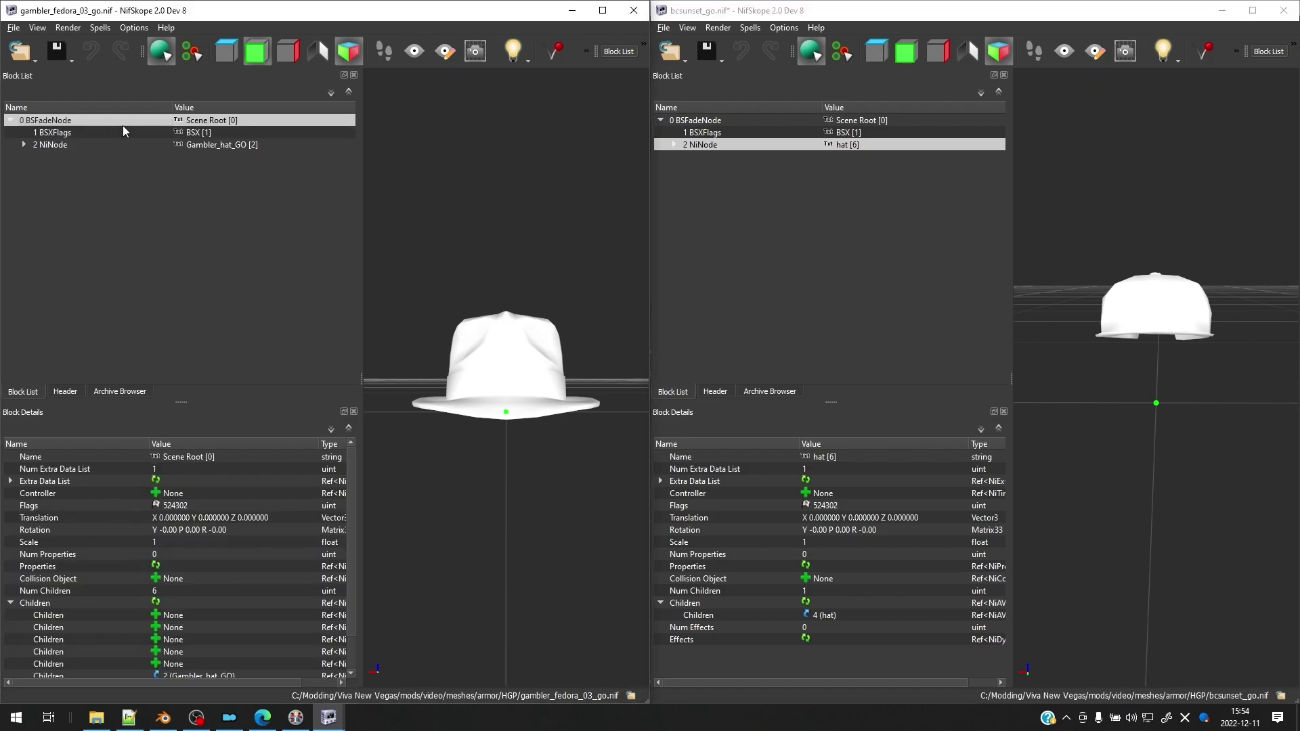
click(711, 122)
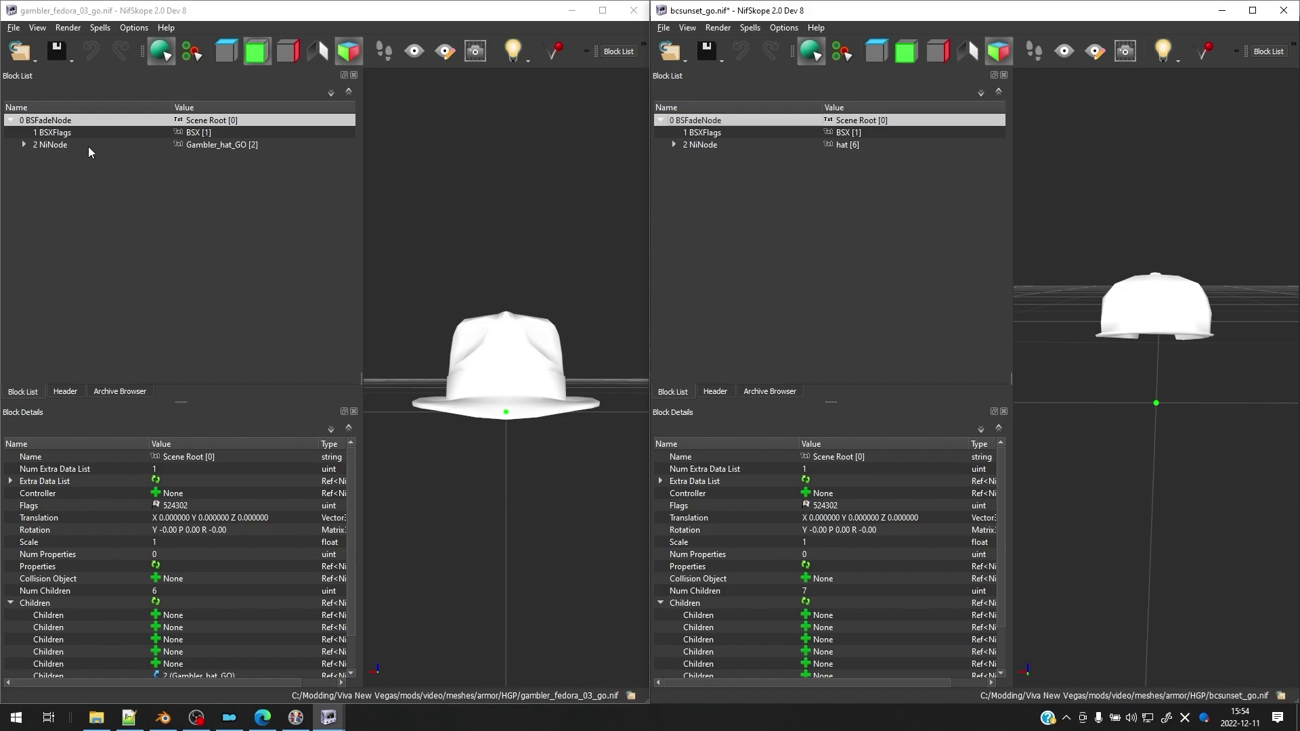
click(23, 144)
click(674, 144)
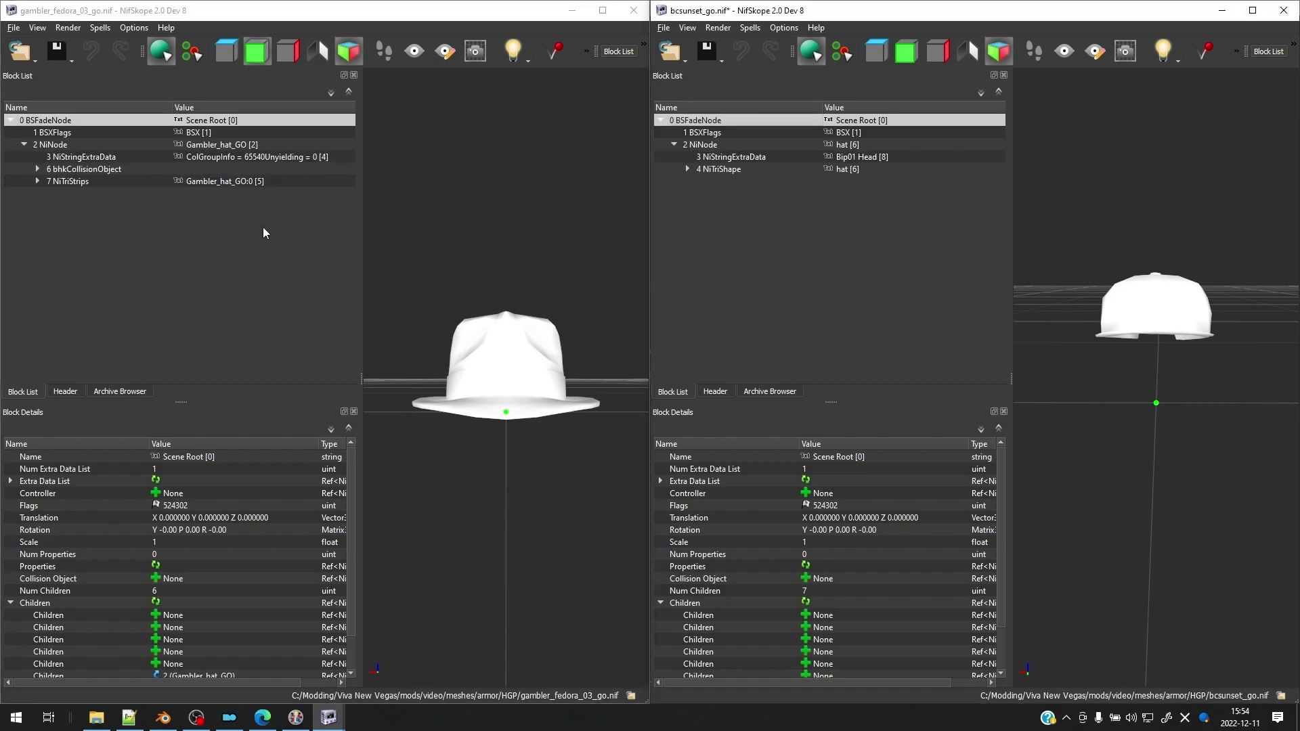
Remove the Bip01 Head NiStringExtraData block from bcsunset_go's hat node
click(748, 159)
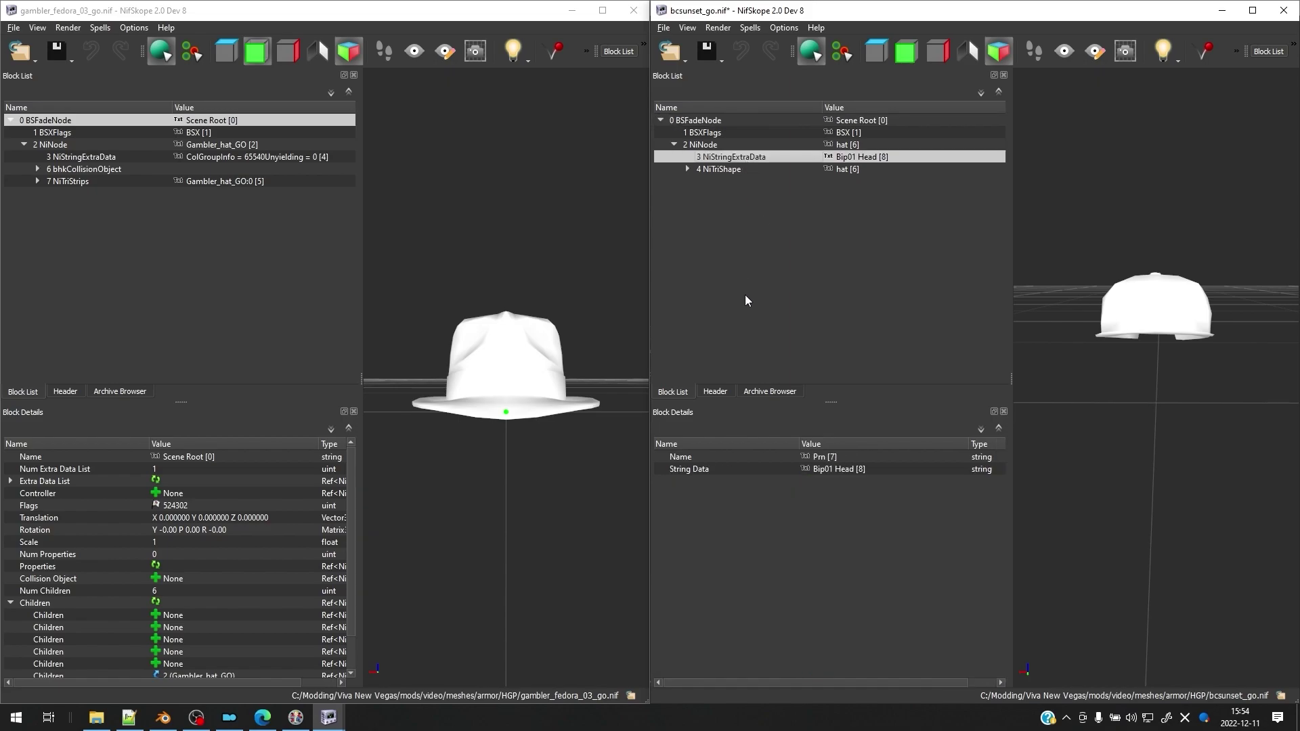
click(96, 157)
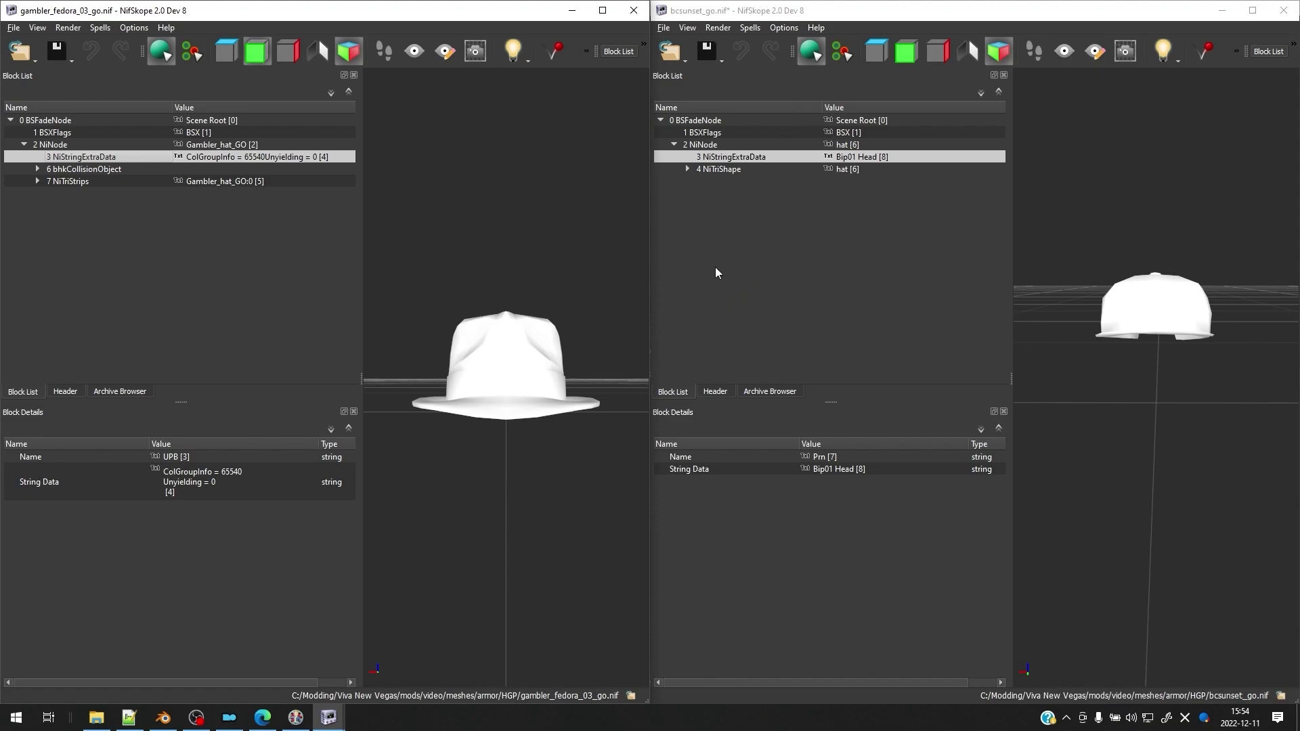
right_click(731, 156)
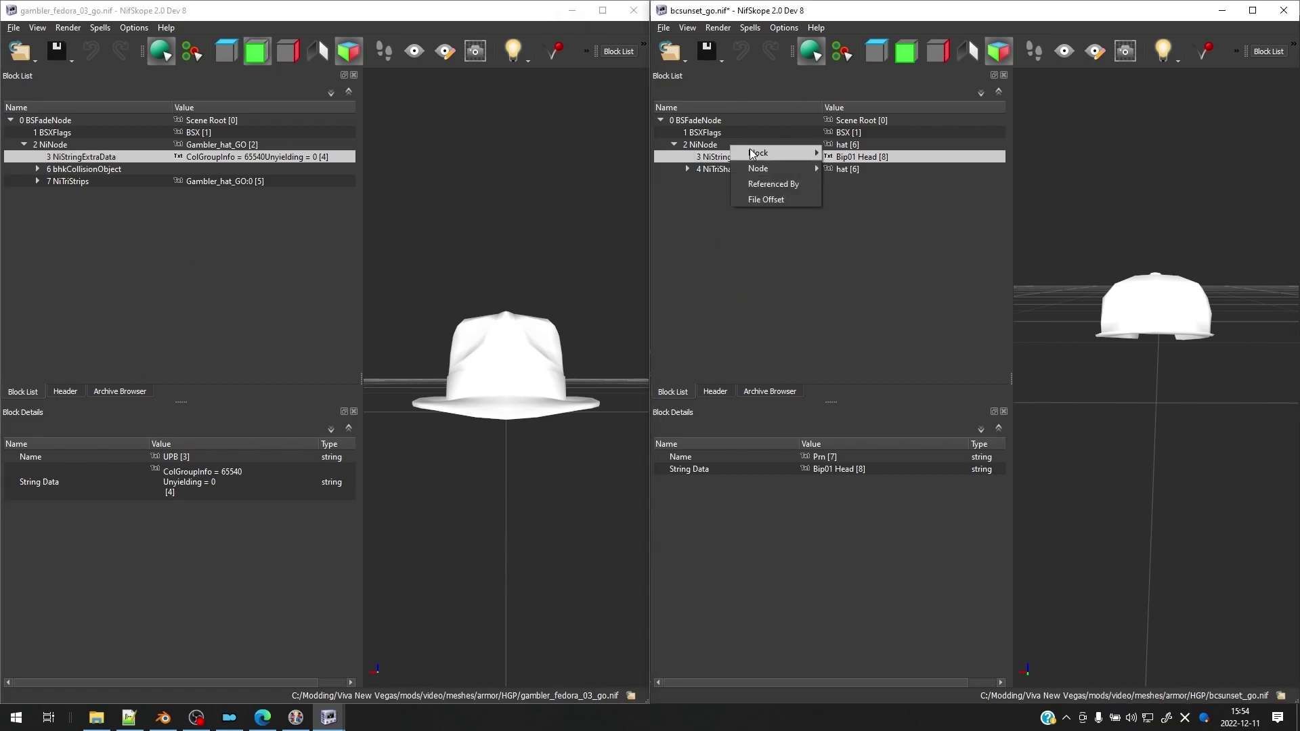
mouse_move(752, 154)
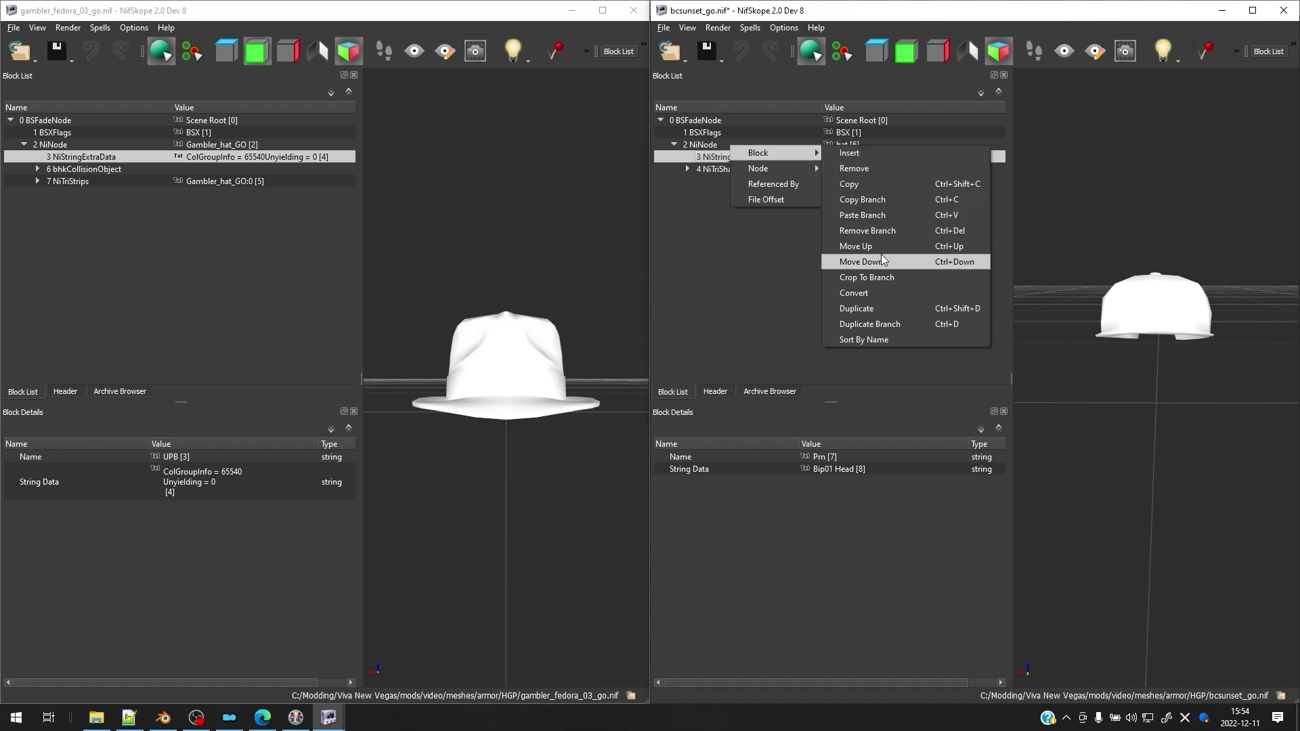
click(887, 169)
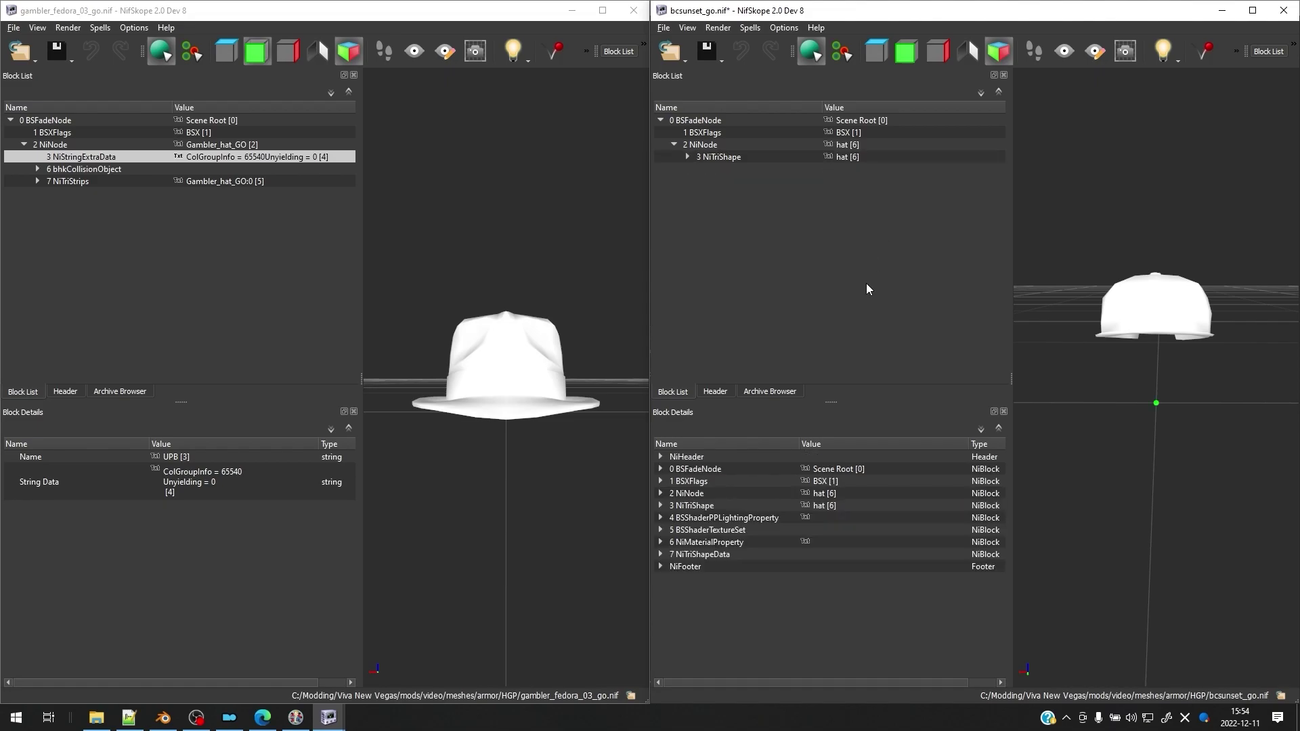
Copy the fedora's ColGroupInfo string data and paste it under bcsunset_go's hat NiNode
right_click(84, 153)
mouse_move(149, 153)
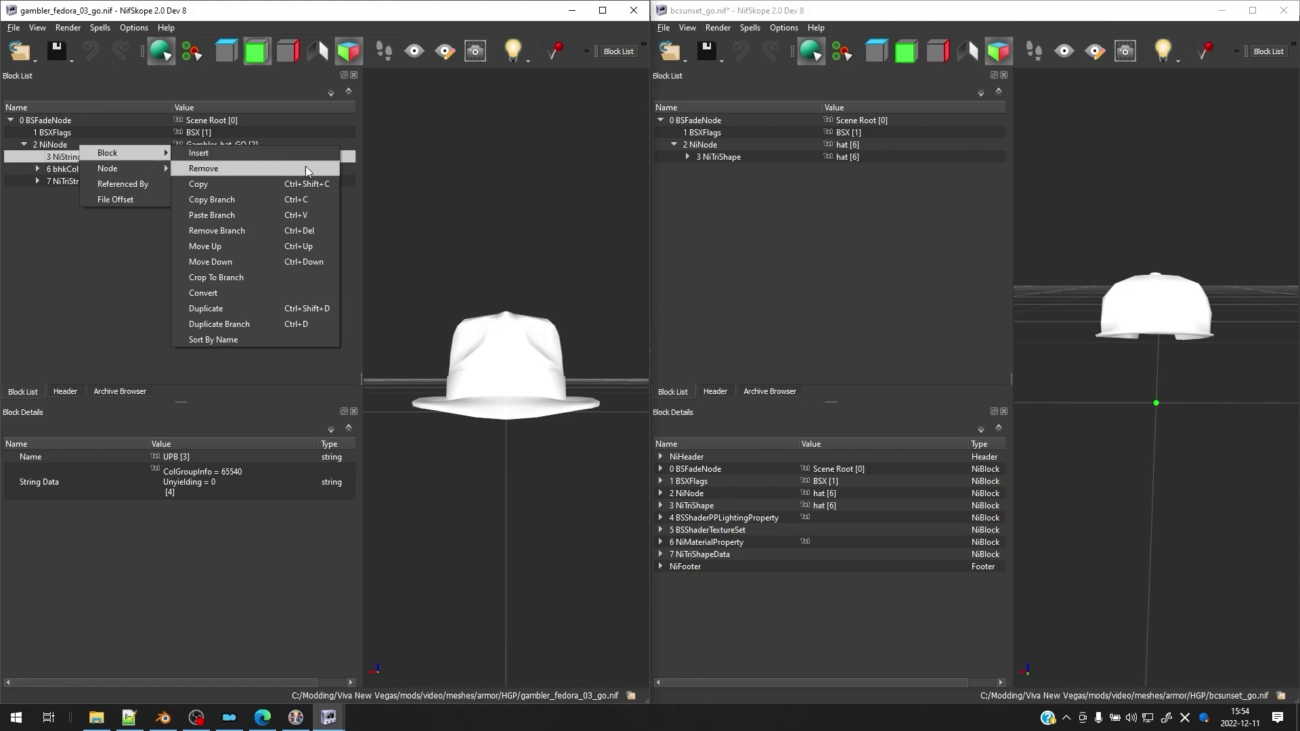
click(280, 205)
click(730, 145)
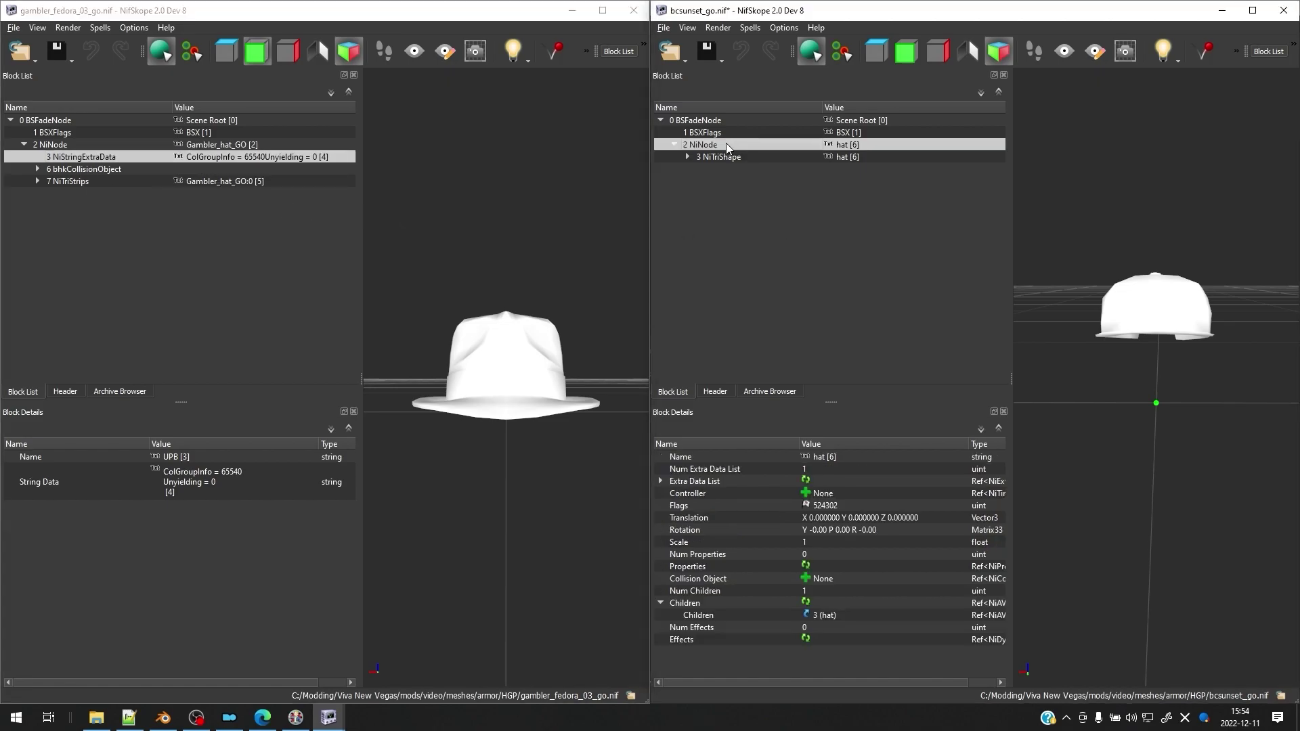
right_click(726, 144)
mouse_move(774, 140)
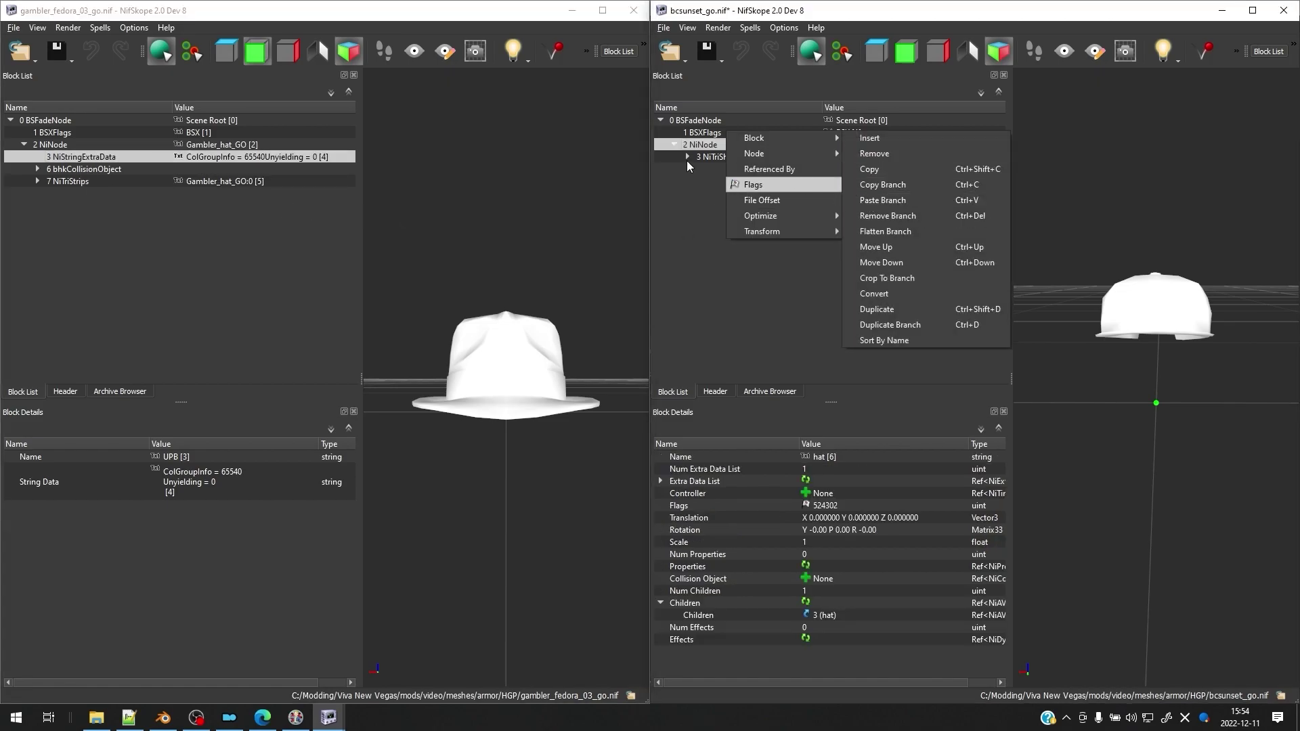
click(886, 201)
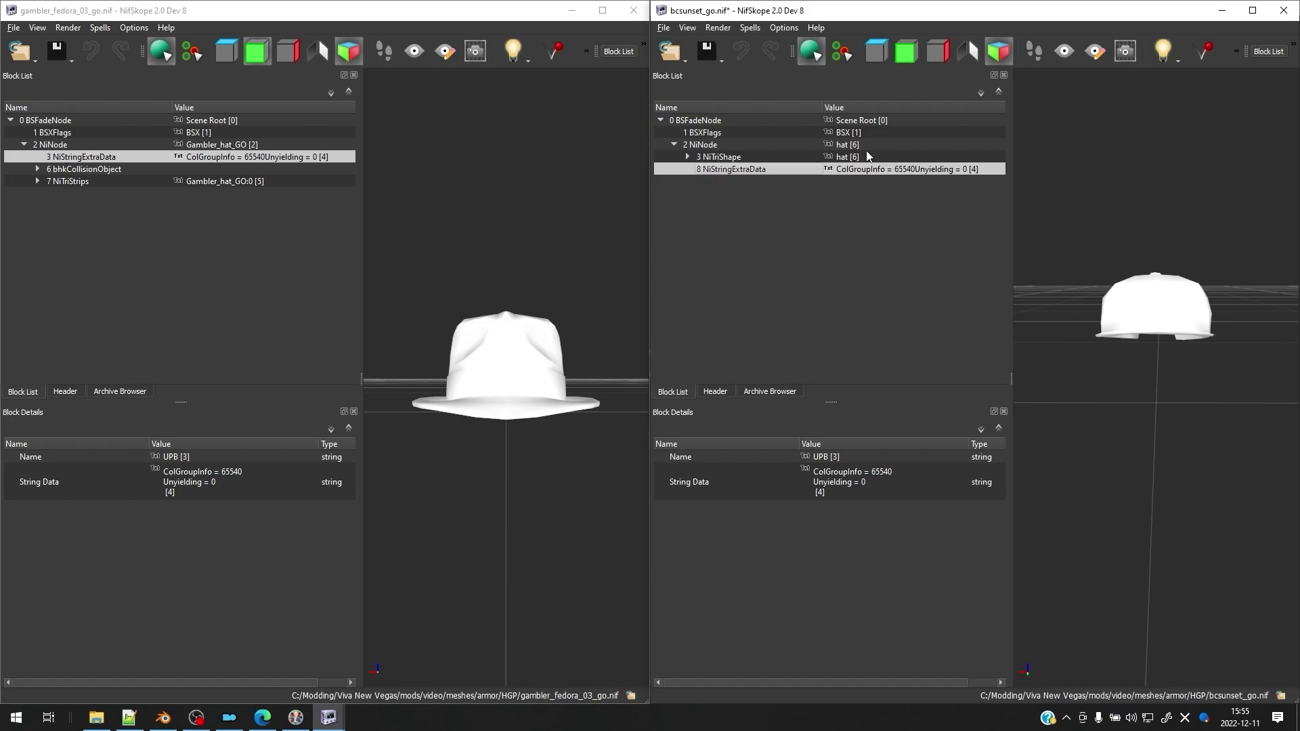
click(268, 169)
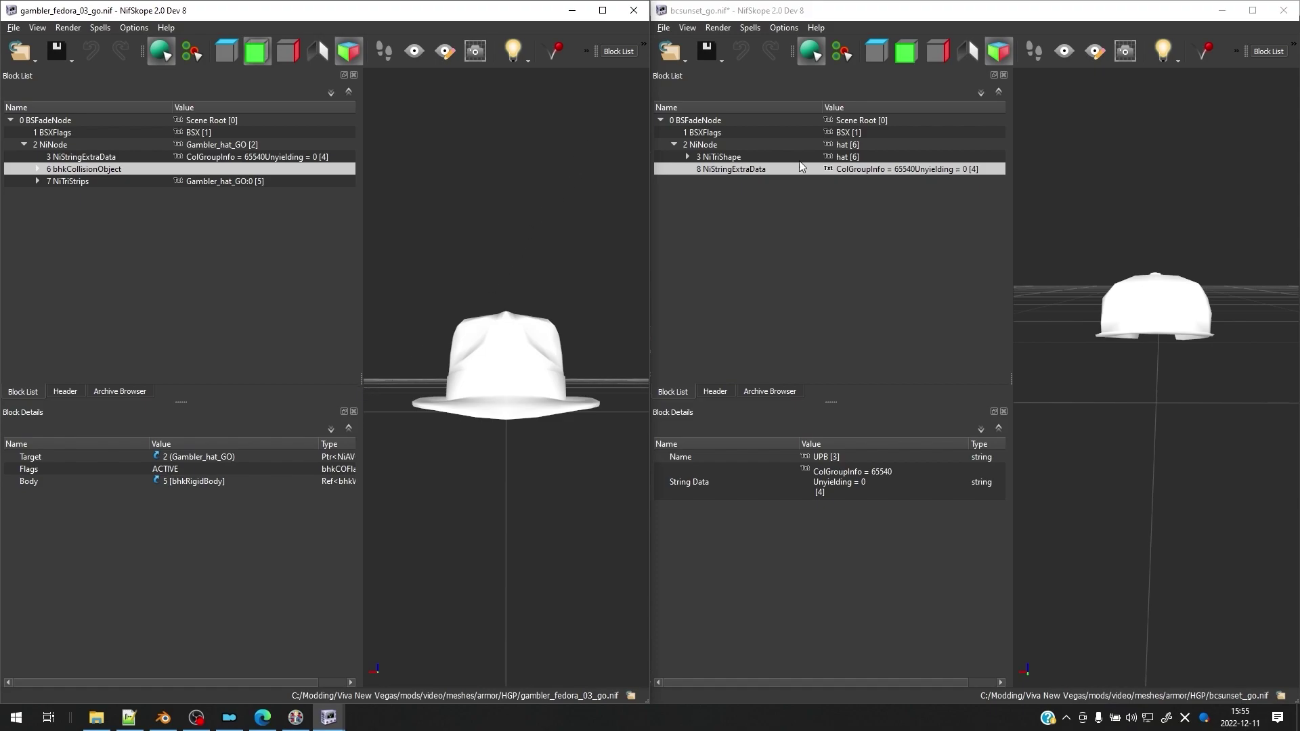
click(102, 180)
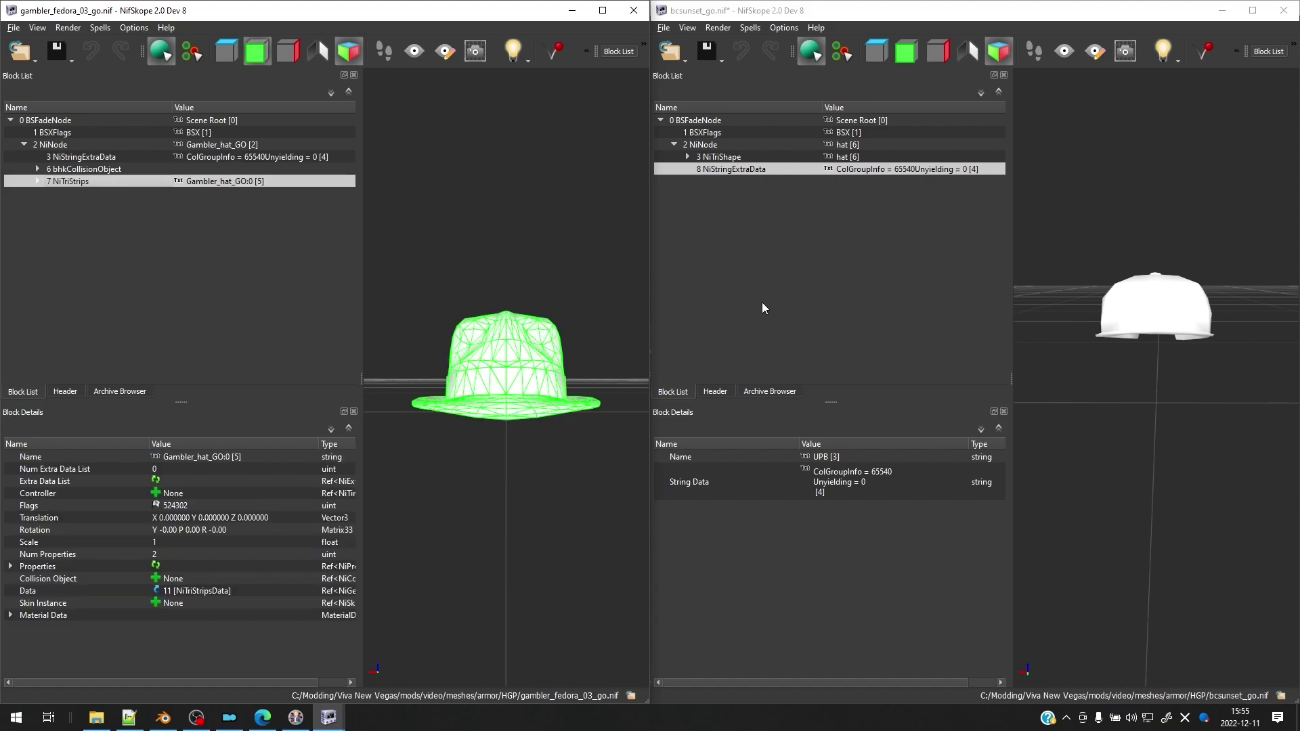
click(789, 157)
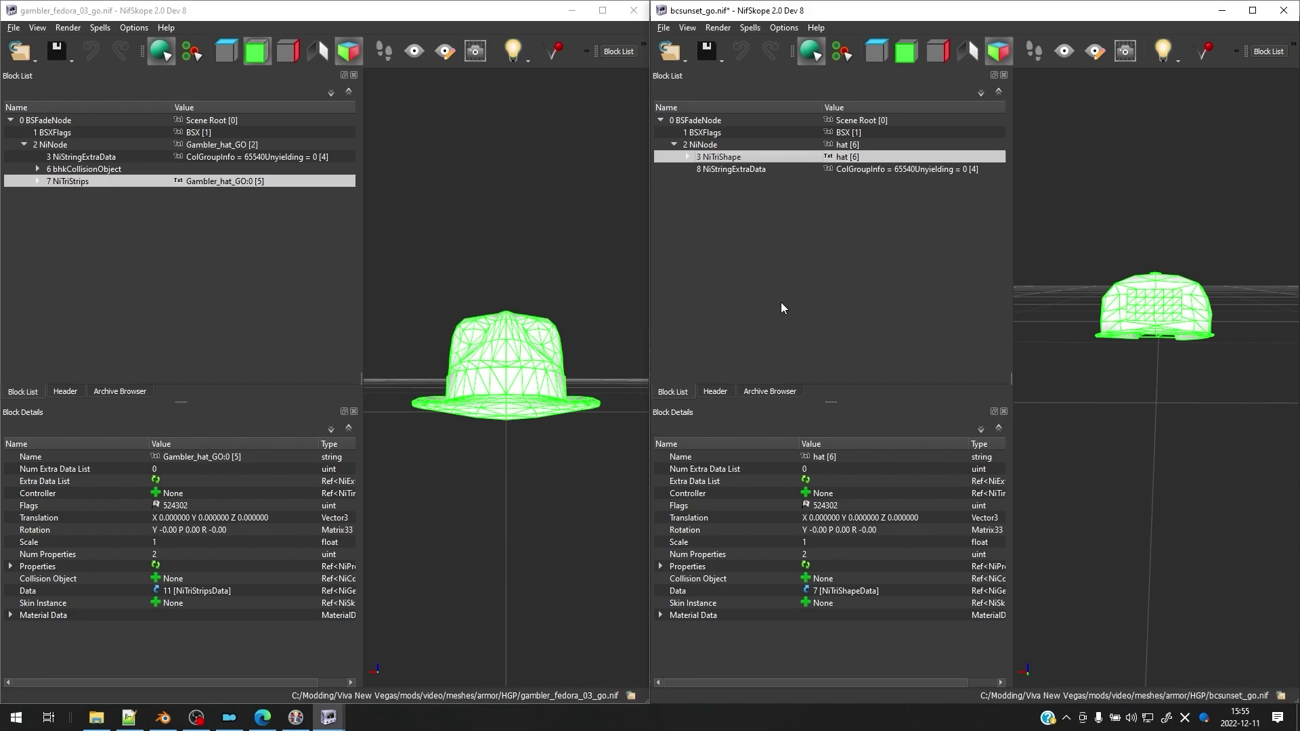
Set the hat NiTriShape's translation Z to -11 and orbit to check the lowered cap
scroll(1160, 317, down, 1)
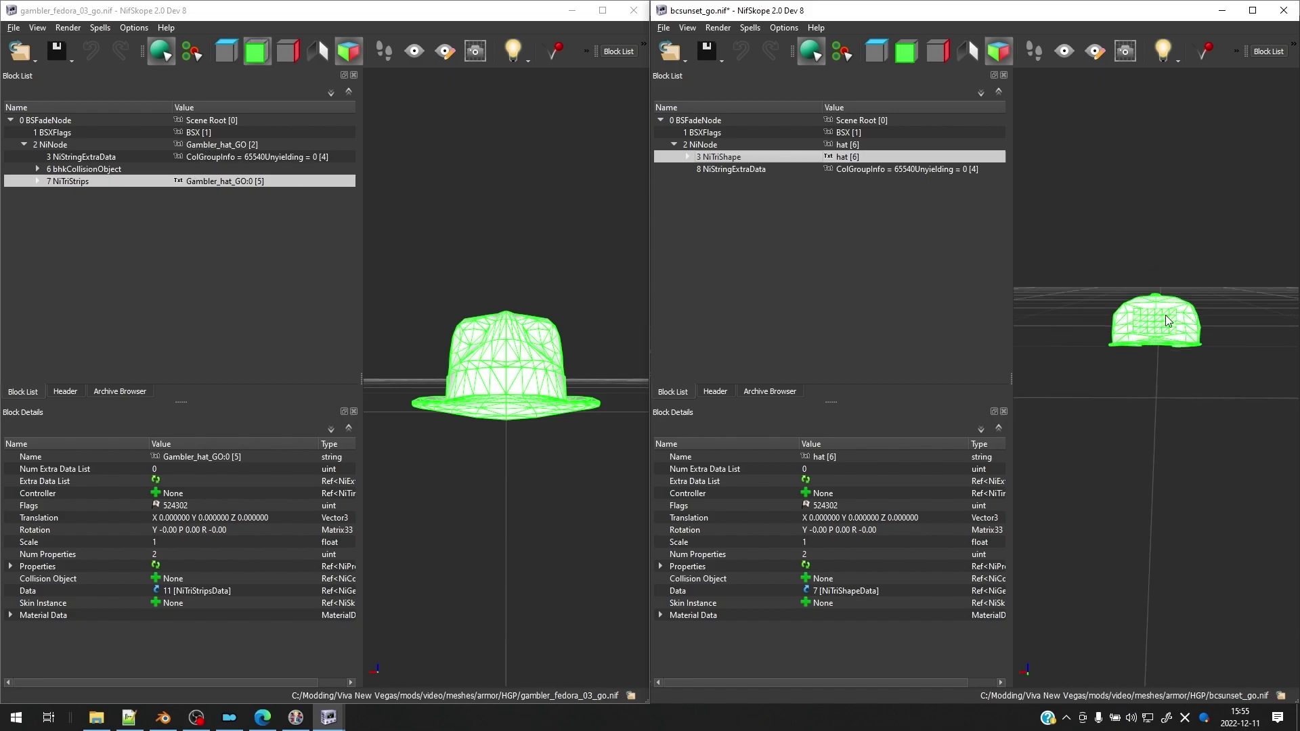
scroll(1151, 347, up, 1)
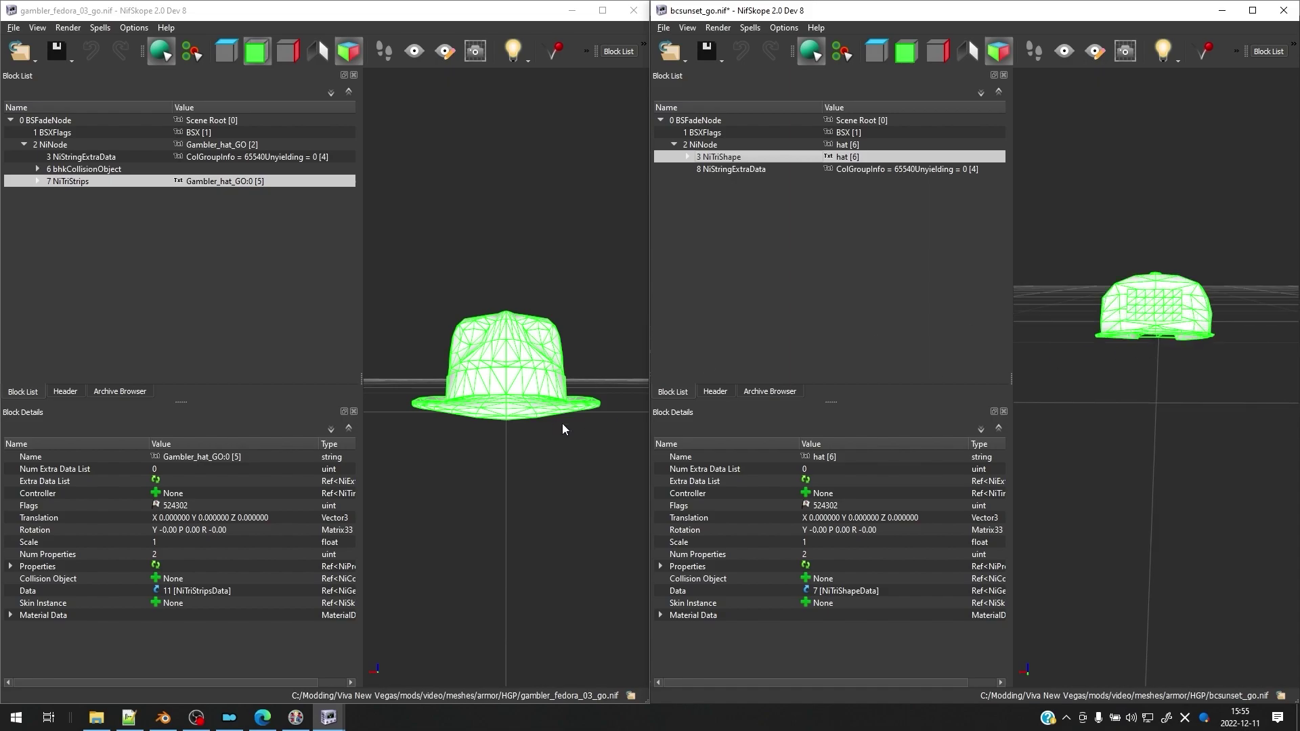
drag(559, 431, 458, 459)
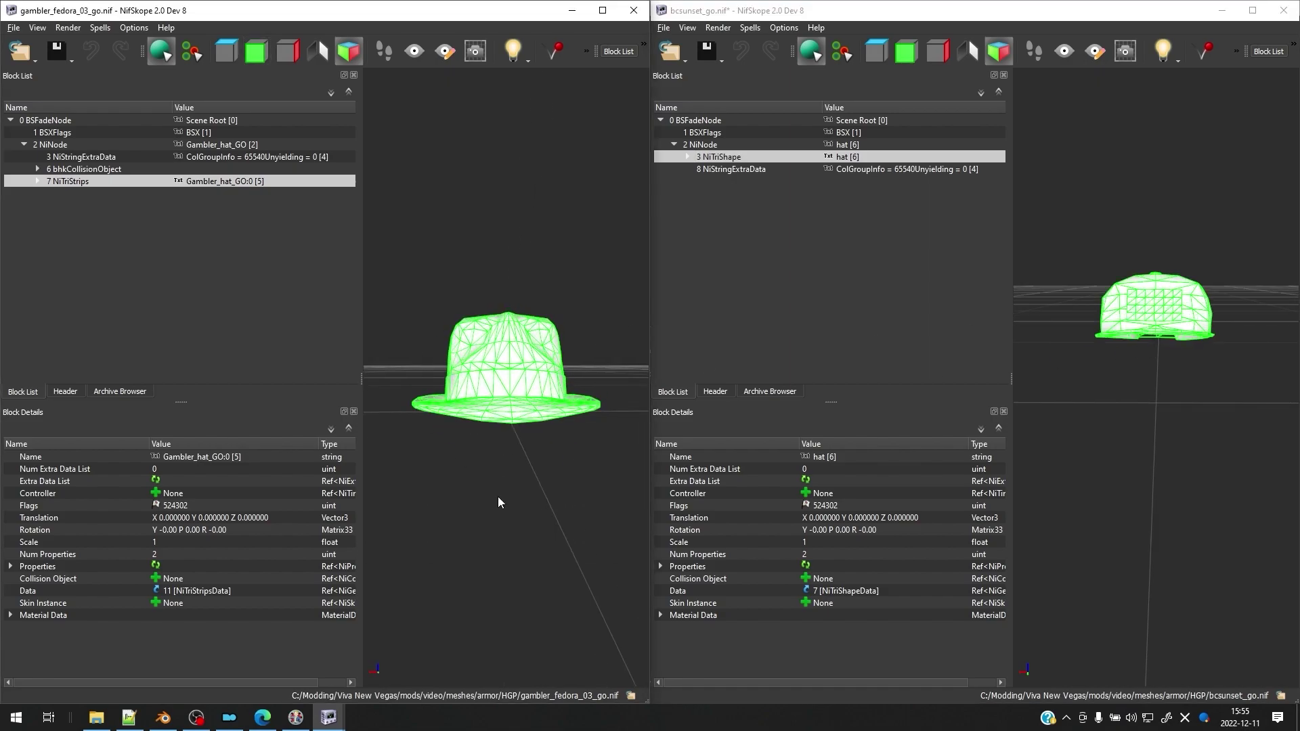
drag(498, 512, 514, 467)
mouse_move(1185, 418)
mouse_down()
mouse_move(1169, 381)
mouse_move(1135, 390)
mouse_move(1185, 421)
mouse_move(1205, 411)
mouse_move(1193, 422)
mouse_move(1179, 406)
mouse_up()
scroll(1179, 406, down, 1)
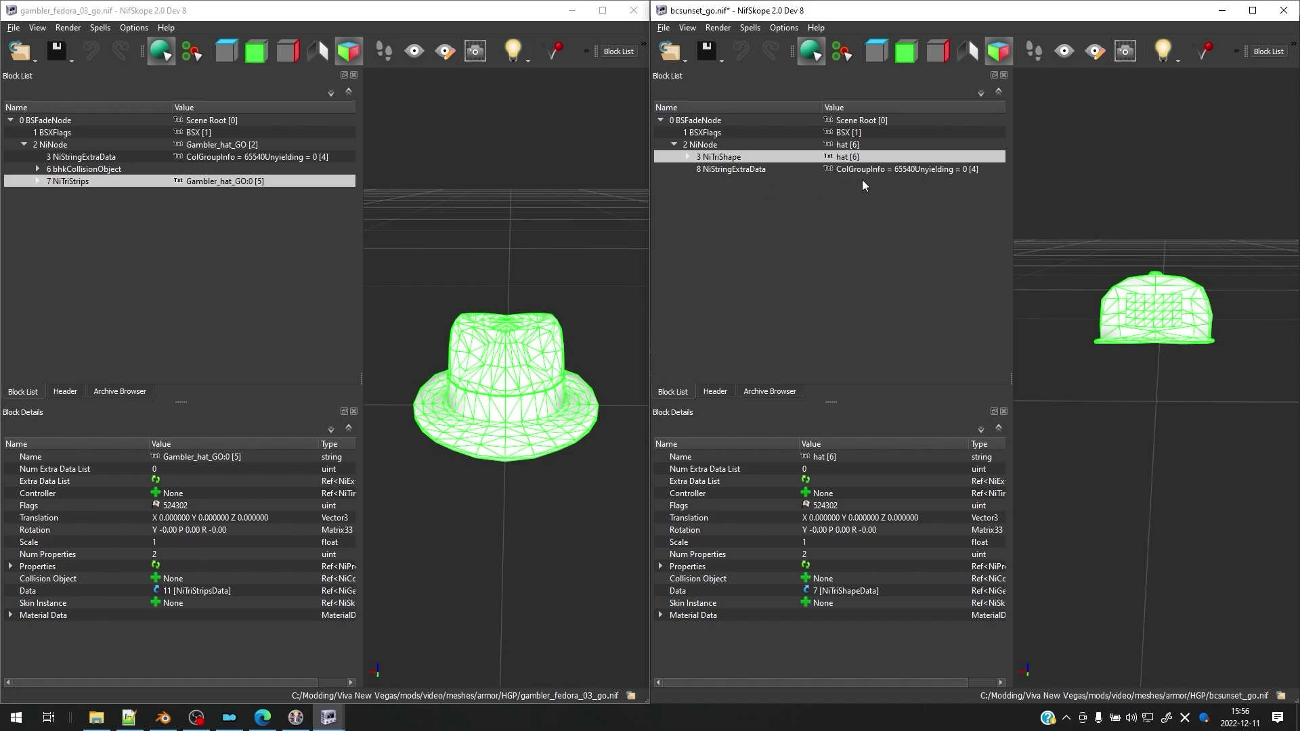
double_click(908, 518)
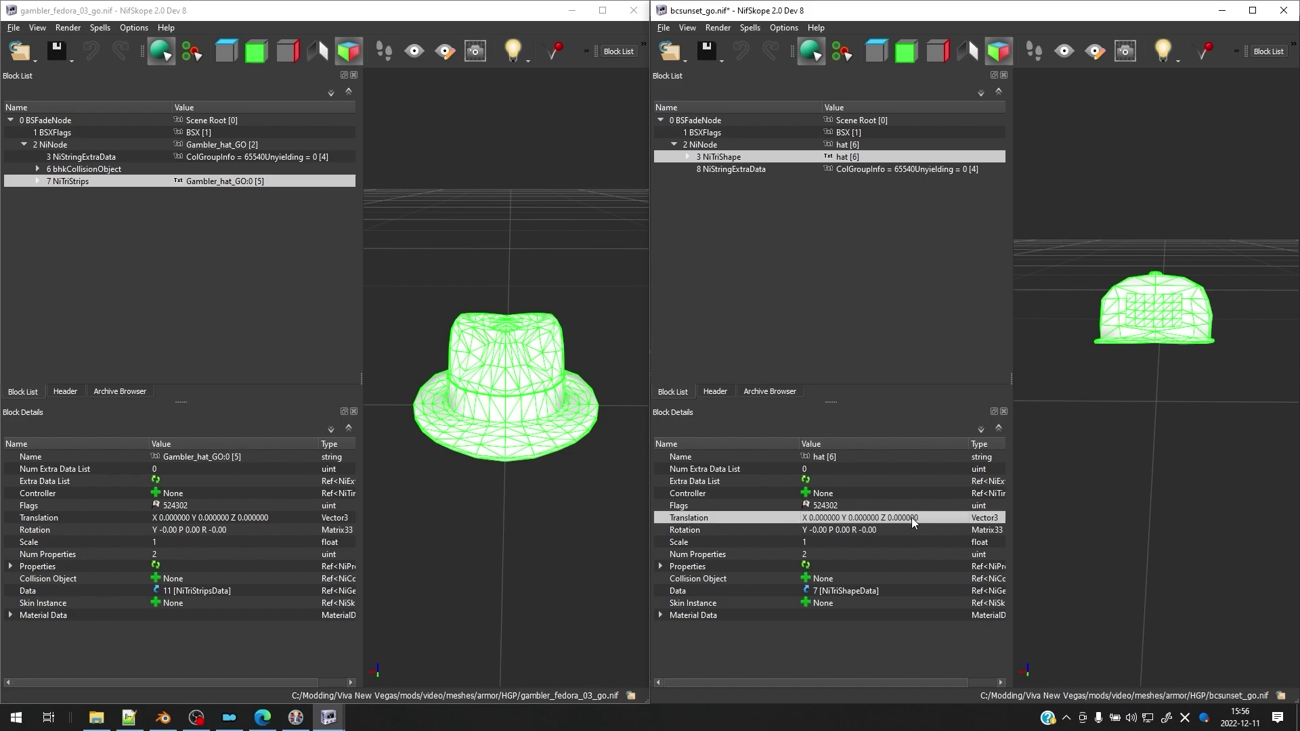
drag(919, 517, 974, 524)
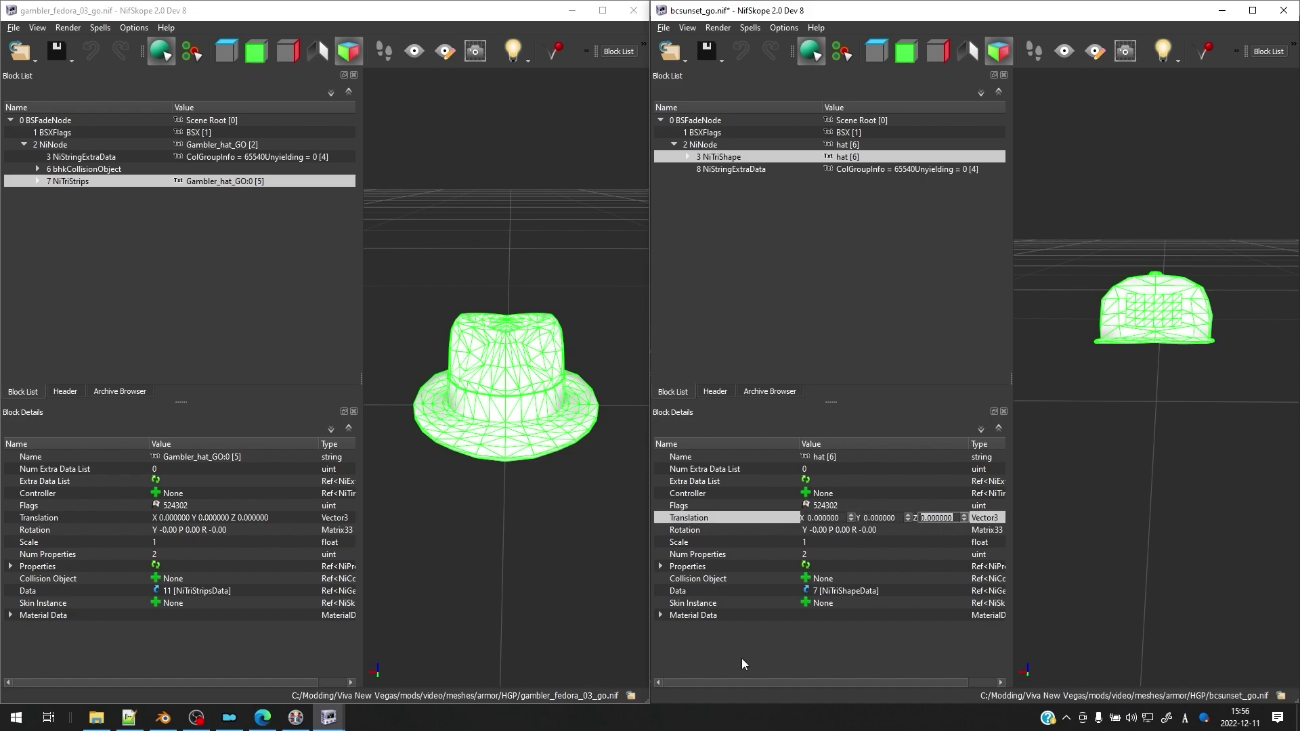
text(-11)
key(Return)
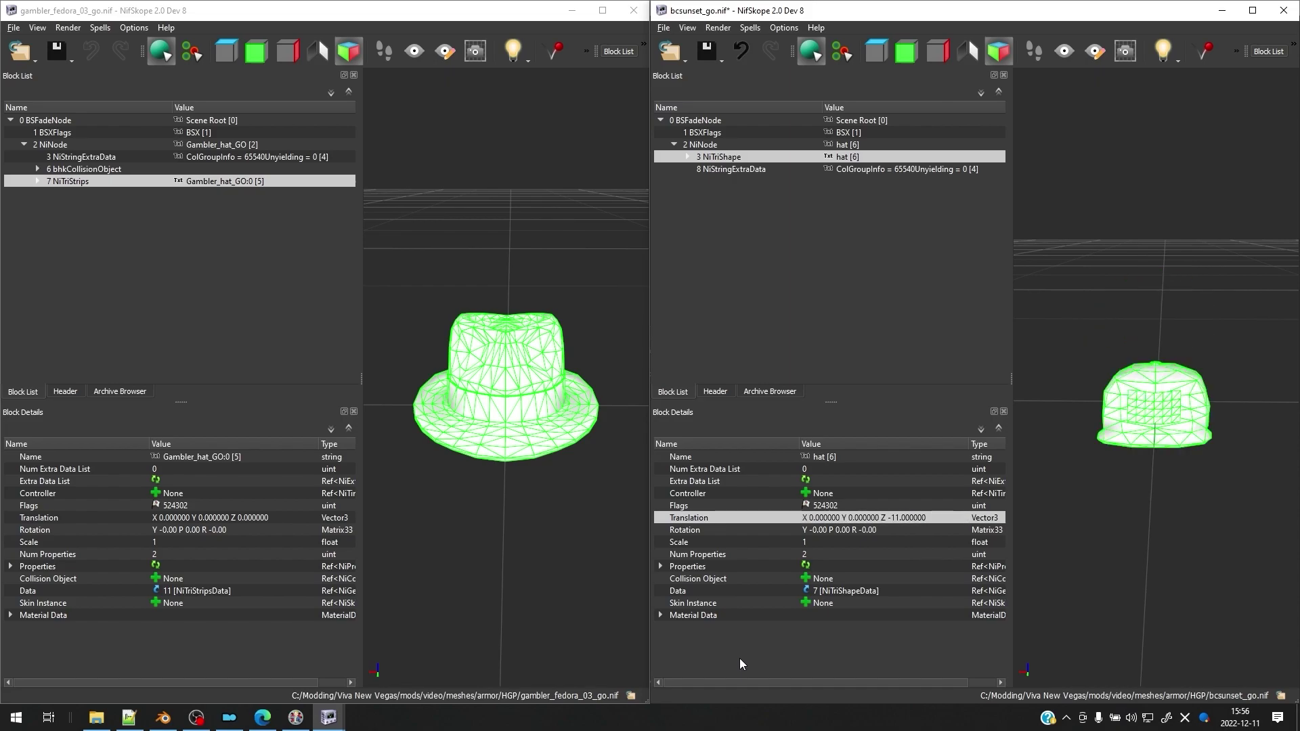
drag(1110, 502, 1159, 401)
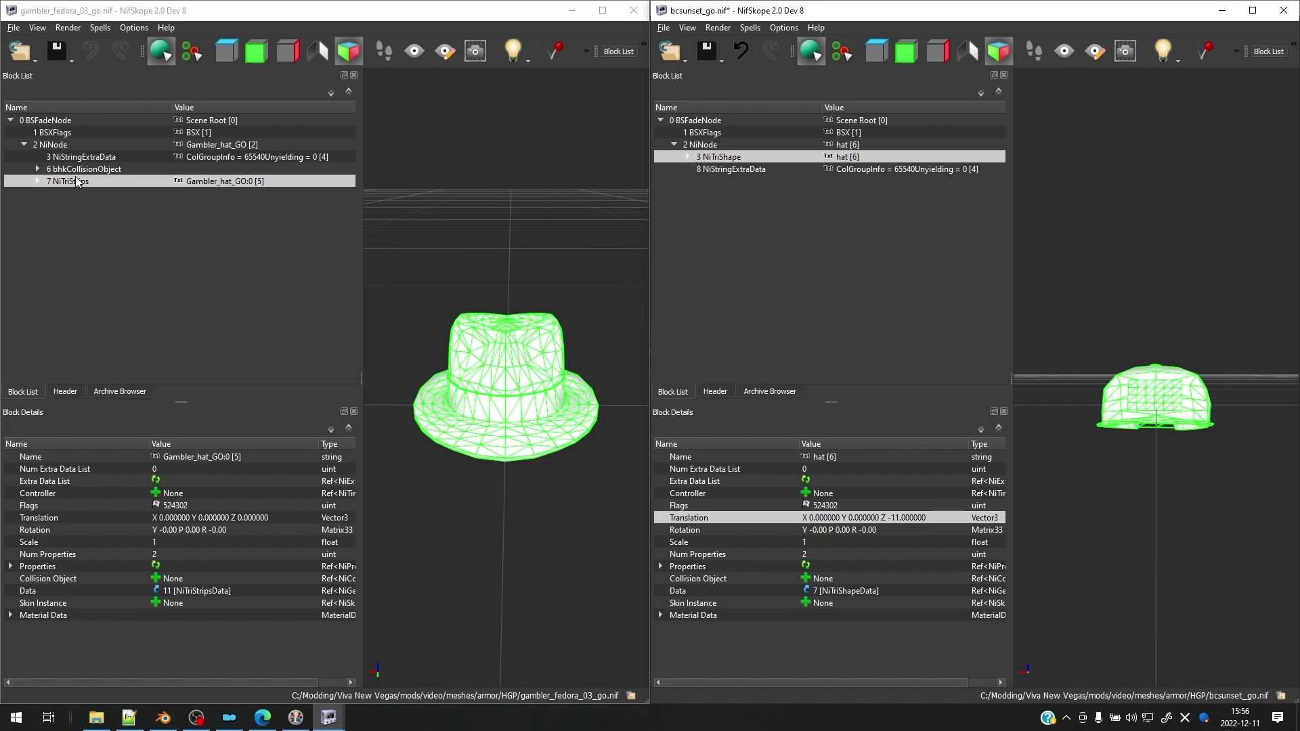
Create a Havok convex shape for the hat with 0.3 roundoff and 0.1 collision radius
scroll(1174, 338, up, 2)
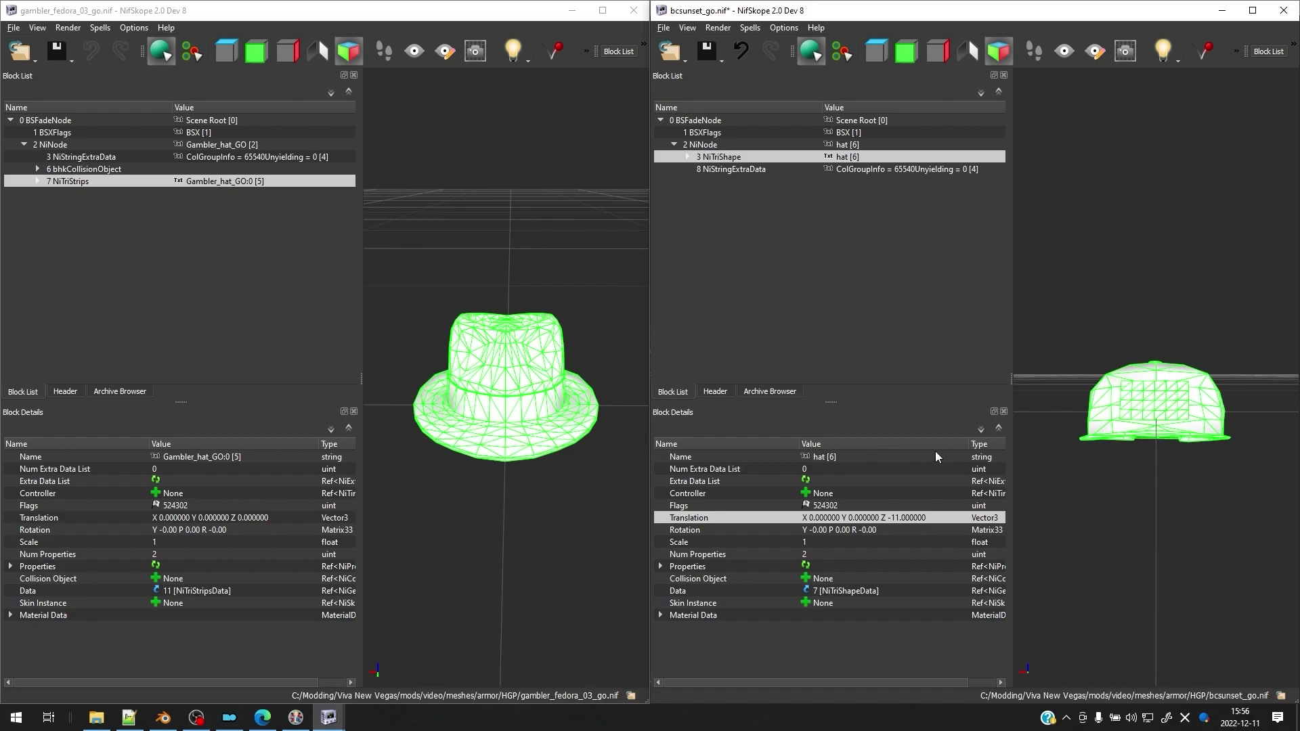
right_click(1162, 390)
click(1110, 474)
right_click(1149, 393)
mouse_move(1167, 467)
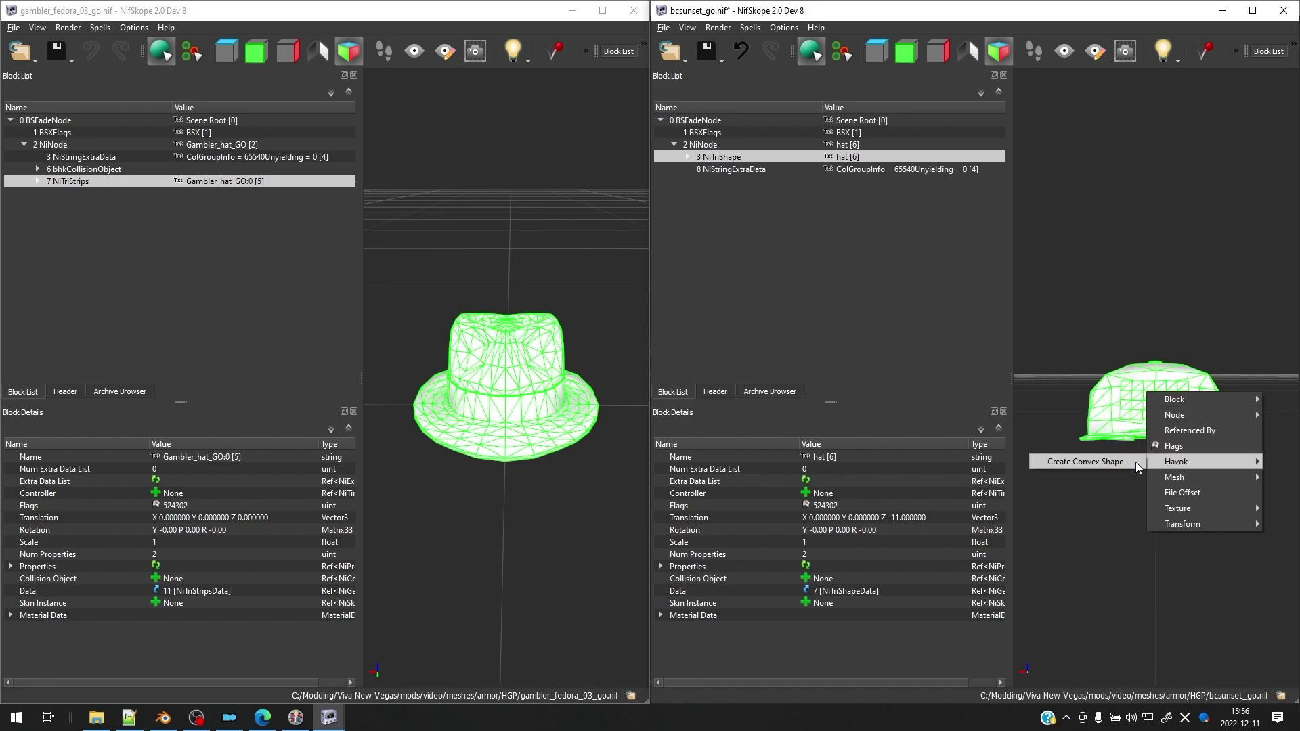
click(1135, 462)
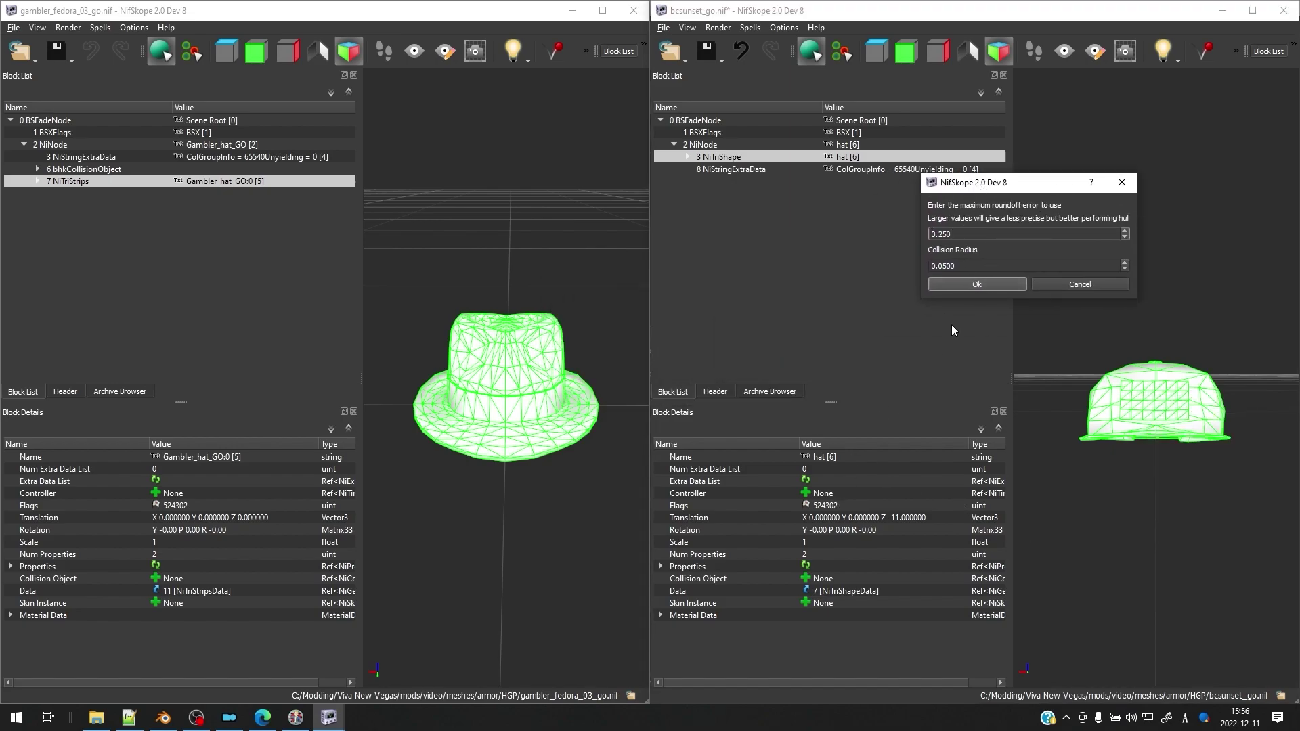
drag(1007, 189, 986, 239)
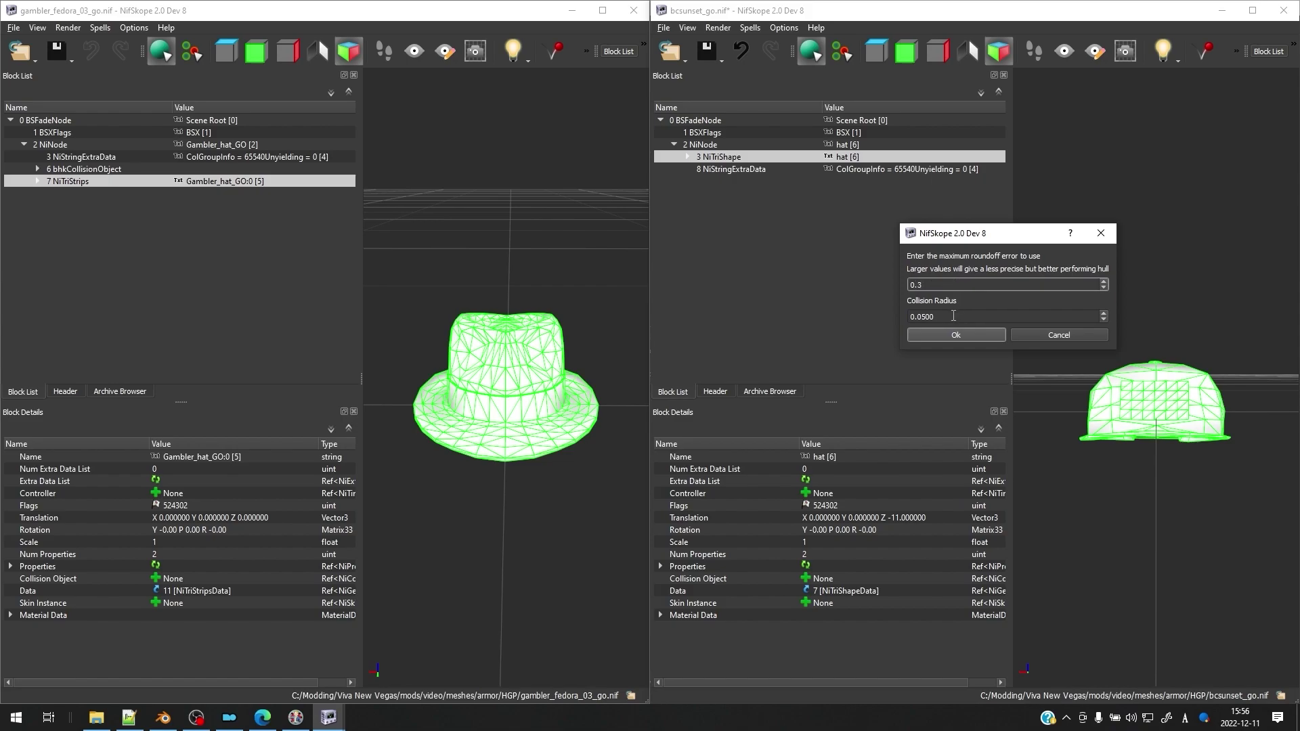
click(954, 316)
key(BackSpace)
key(BackSpace)
key(BackSpace)
key(BackSpace)
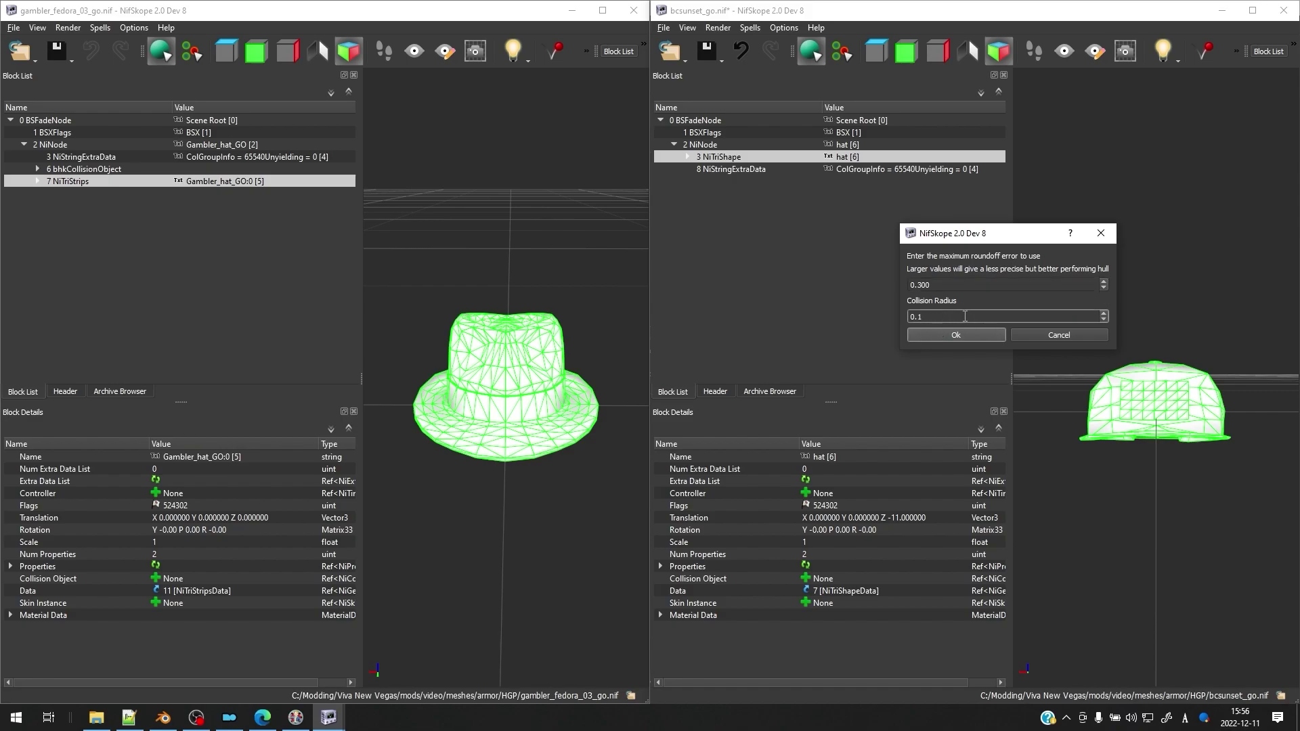
text(1)
click(976, 335)
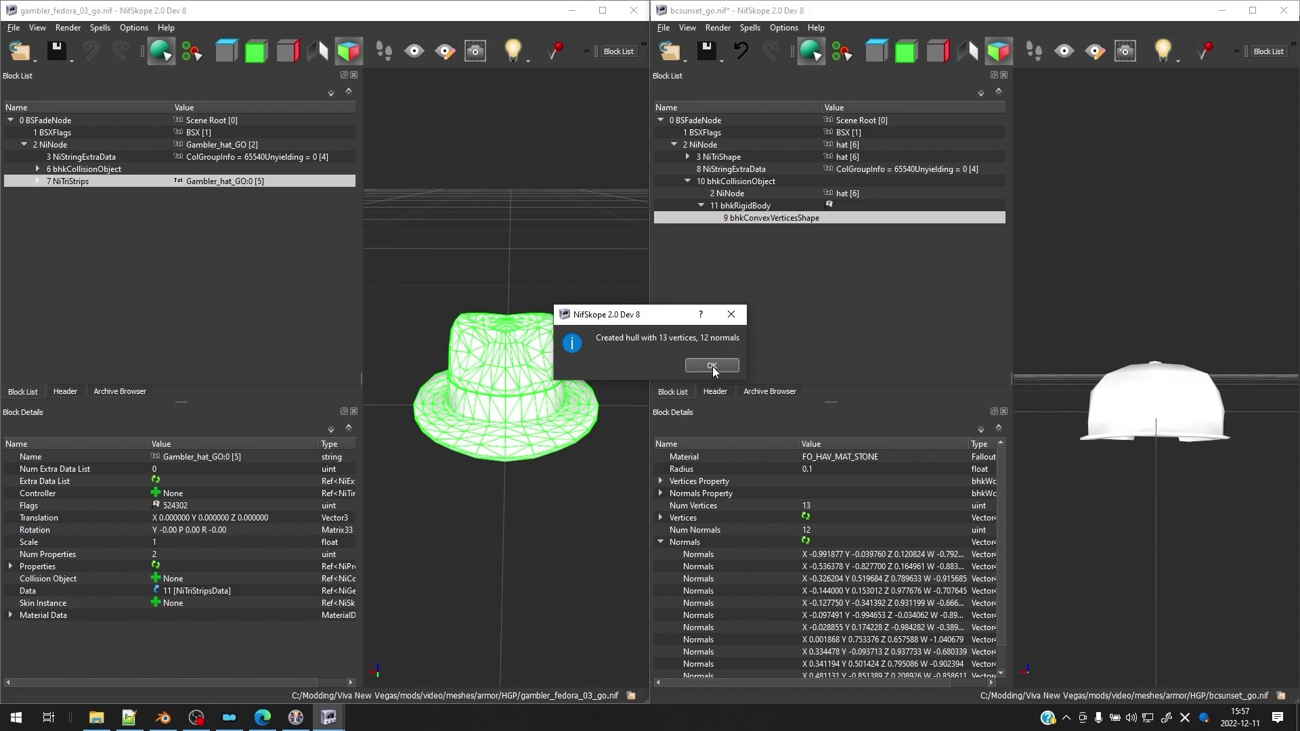
Close the hull report, turn on Show Collision and orbit to view the hull around the cap
right_click(713, 335)
click(667, 331)
click(713, 365)
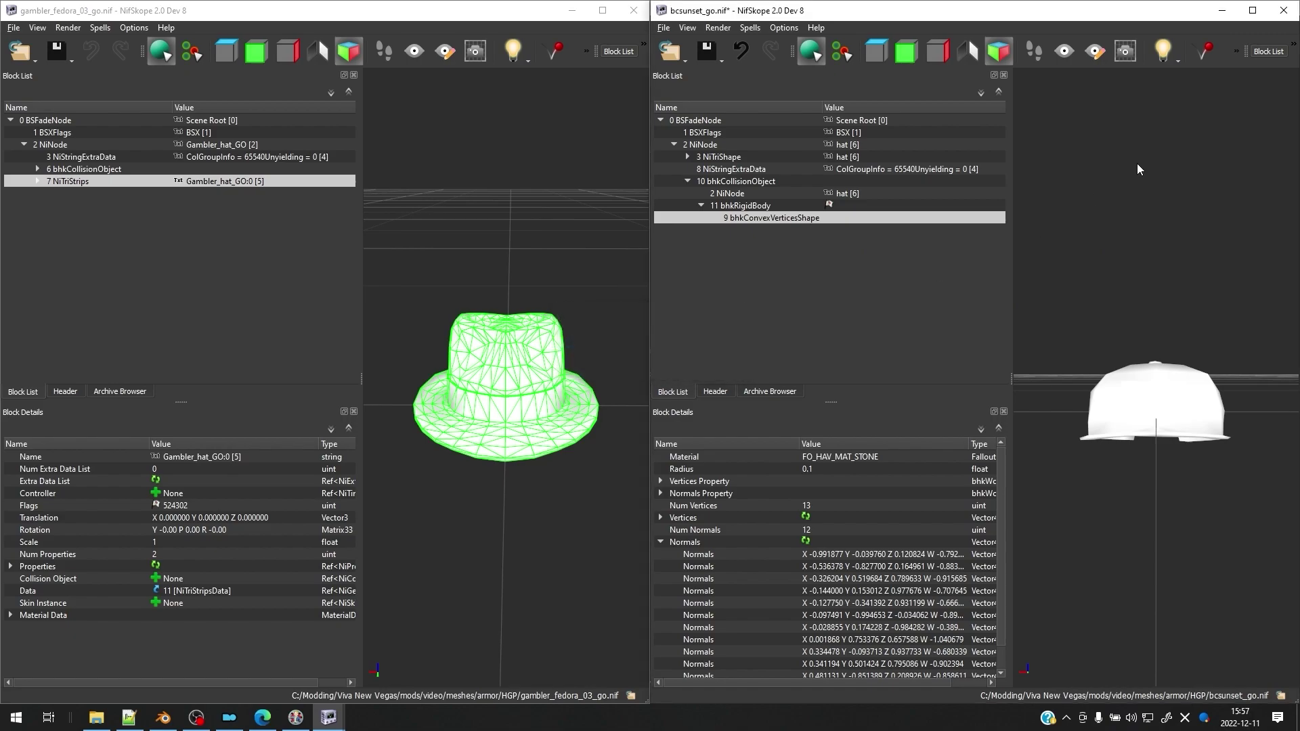
click(1196, 59)
drag(1188, 287, 1146, 383)
scroll(1141, 397, up, 3)
scroll(1161, 386, down, 2)
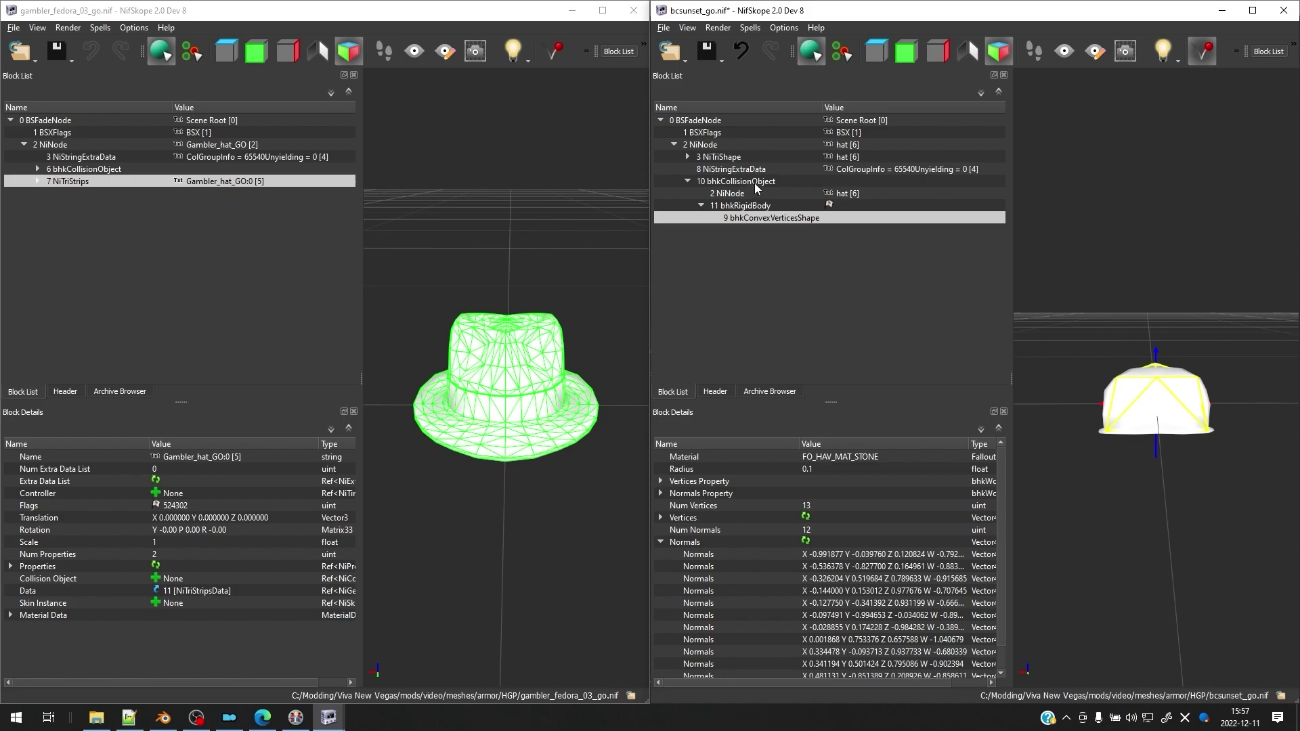
Compare bcsunset_go's and the fedora's bhkCollisionObject target, flags and body fields
click(688, 181)
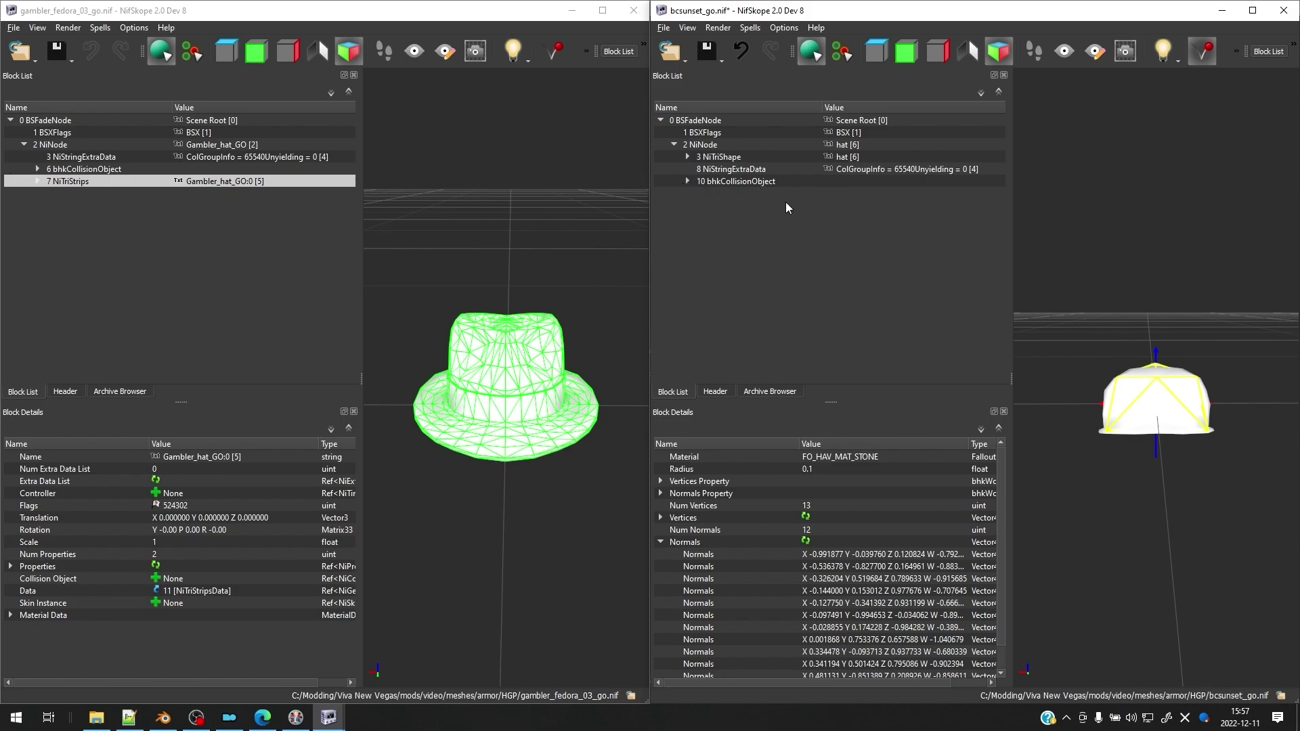
click(754, 182)
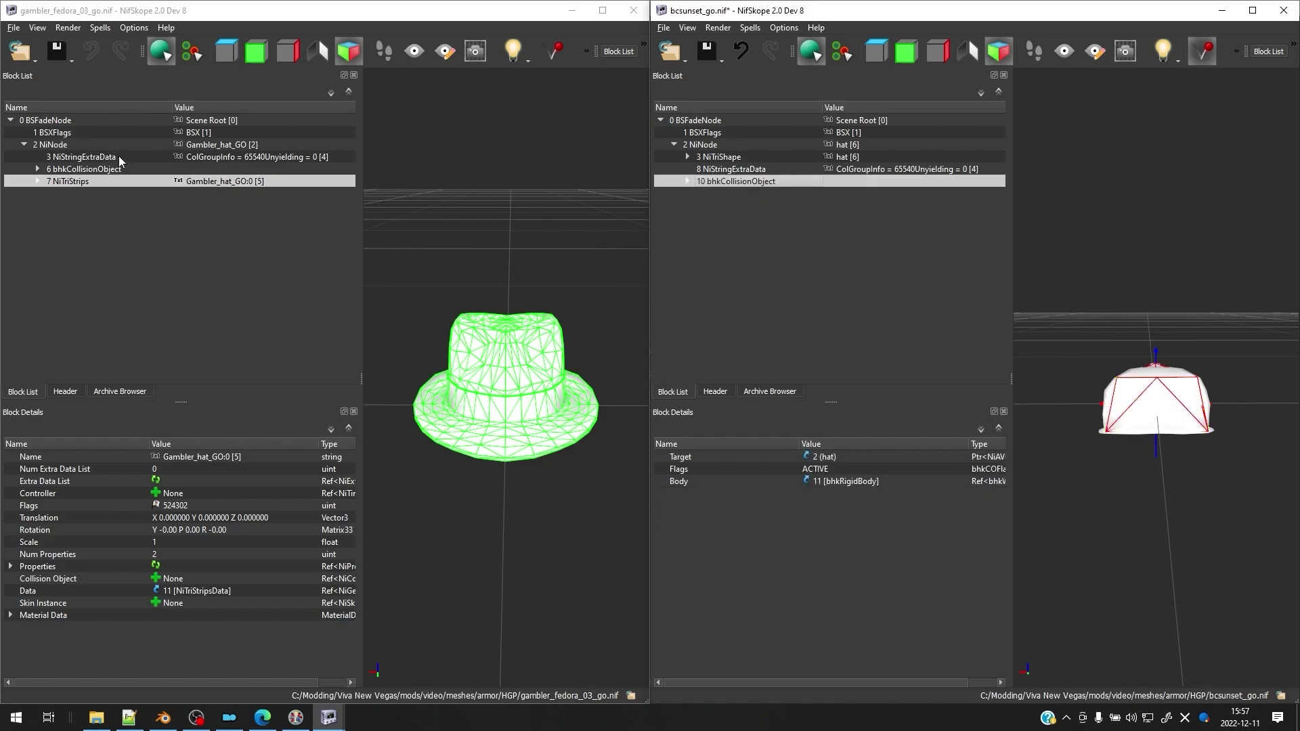
click(81, 168)
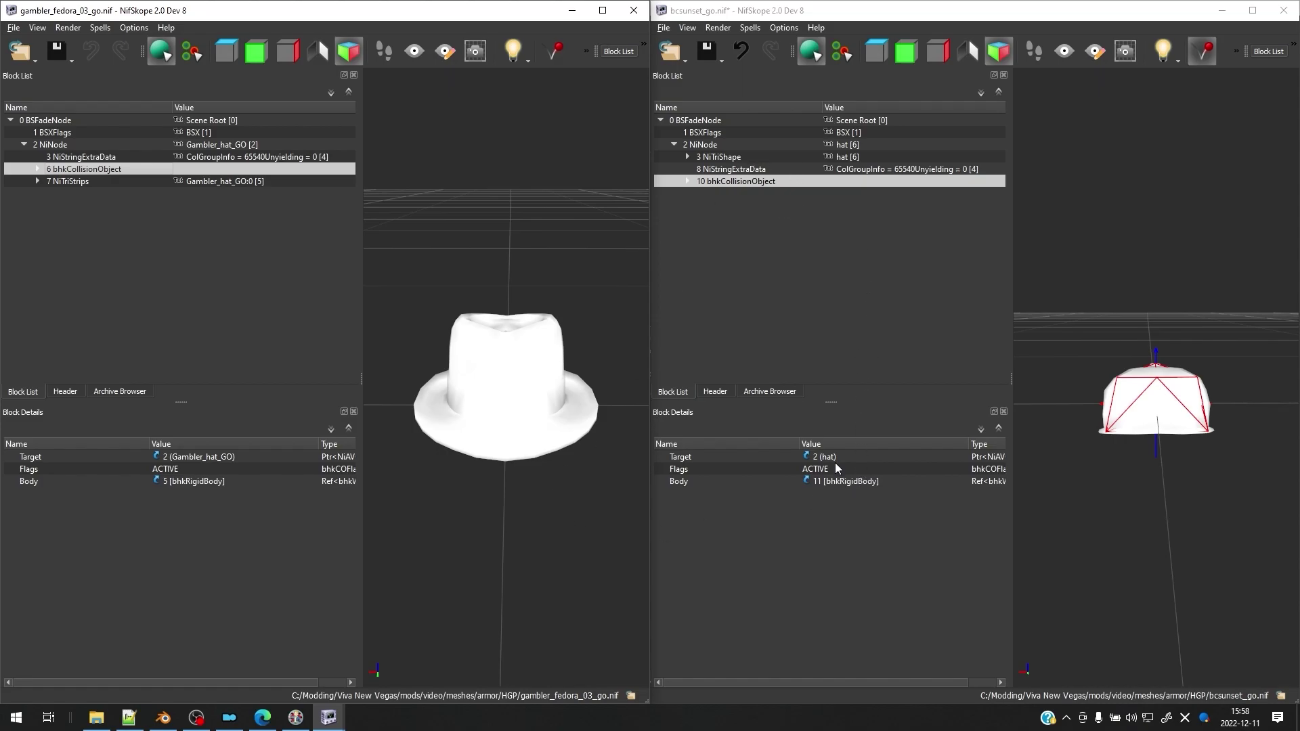
click(835, 458)
click(831, 468)
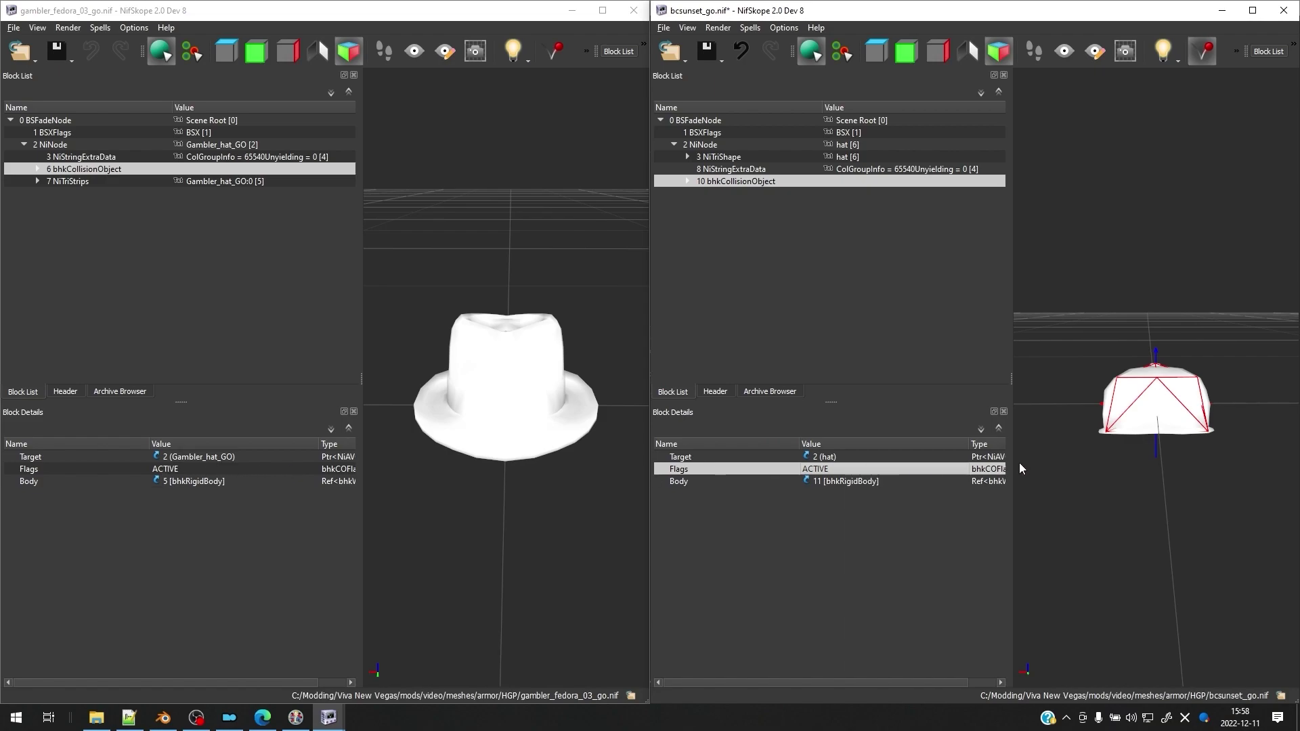
click(929, 483)
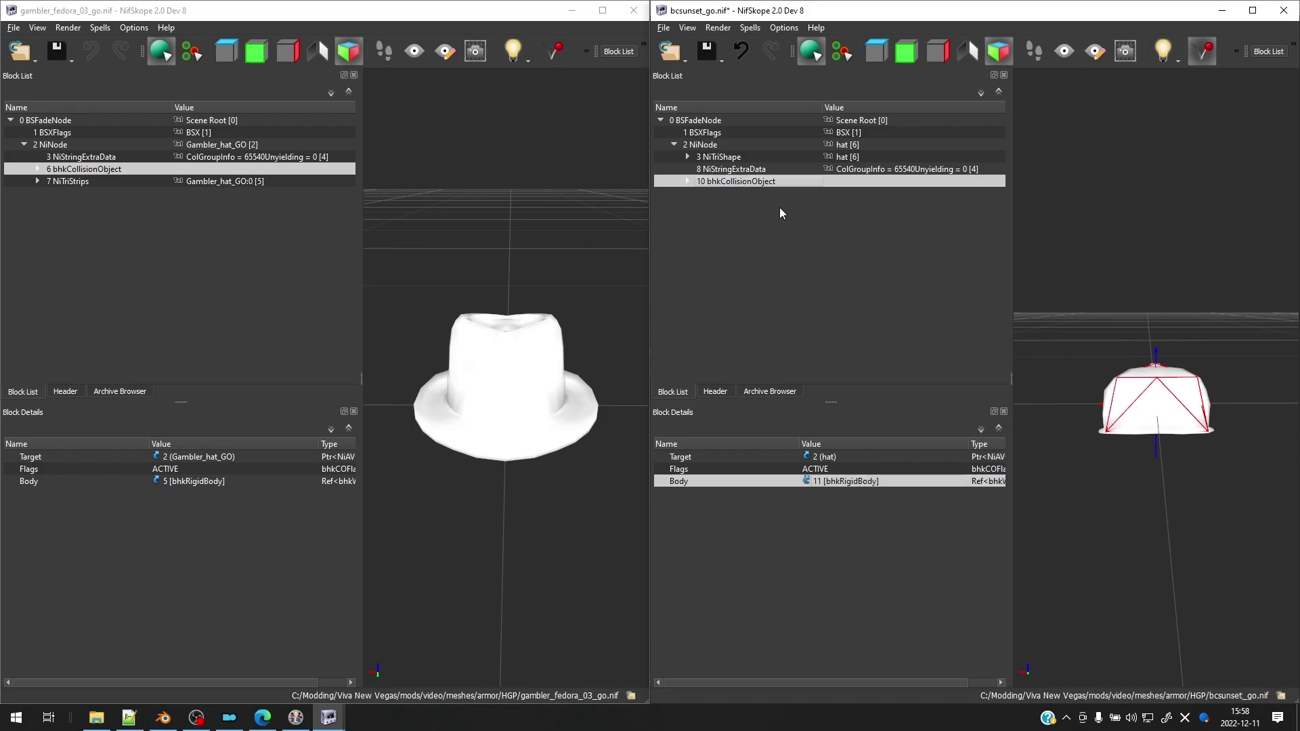
Expand both collision branches and compare the rigid bodies: FOL_STATIC versus the fedora's FOL_CLUTTER
click(38, 169)
click(690, 182)
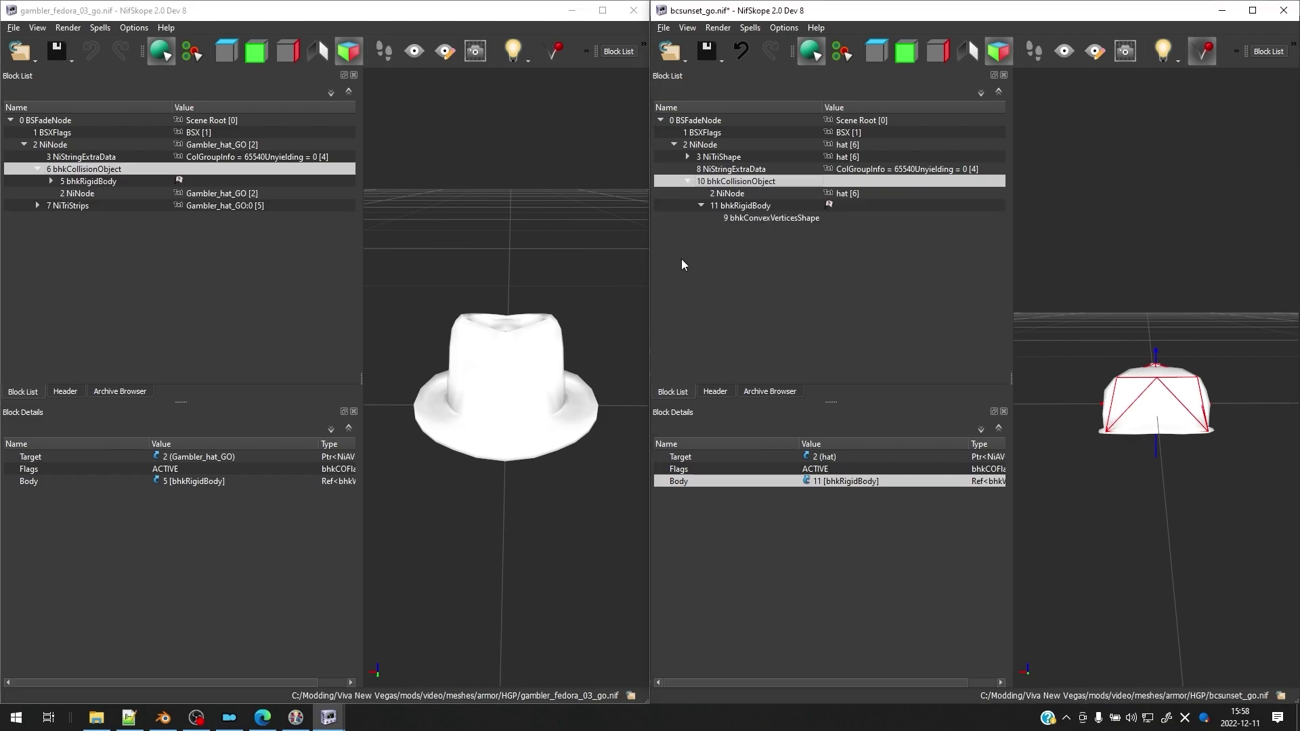
click(732, 196)
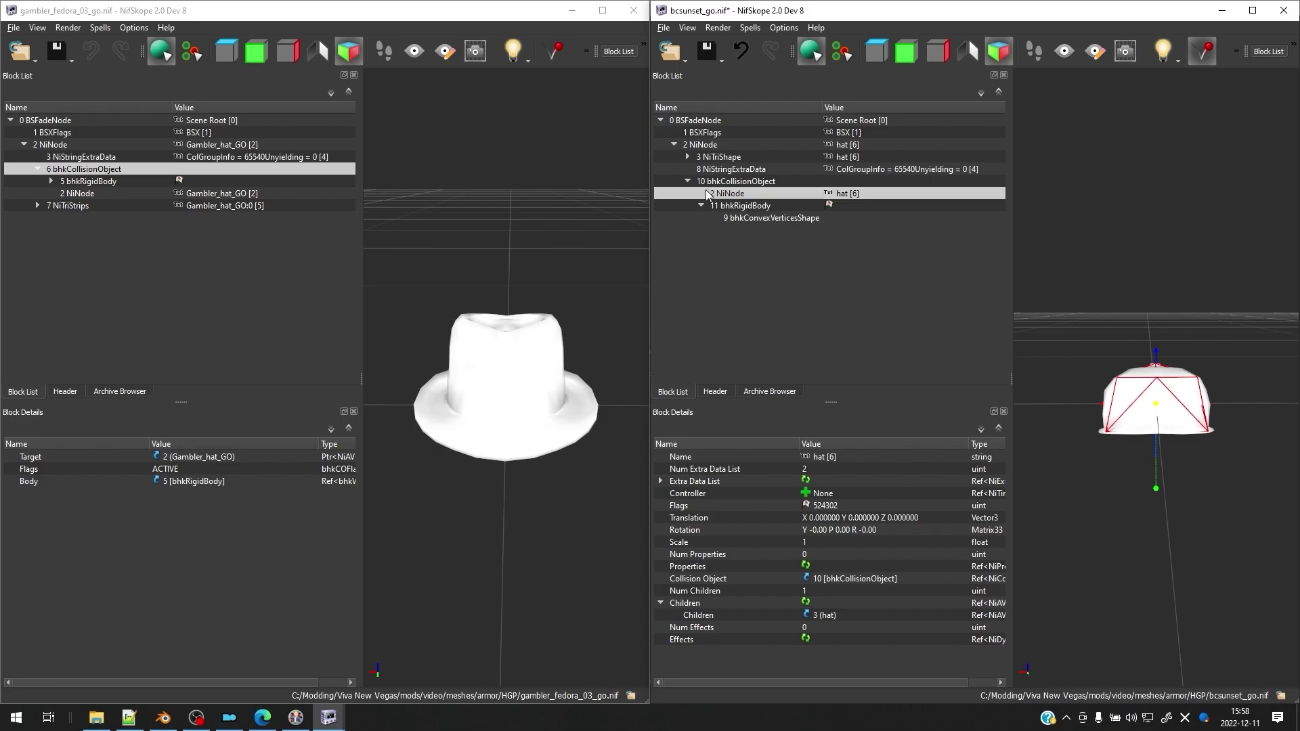
click(67, 182)
click(744, 206)
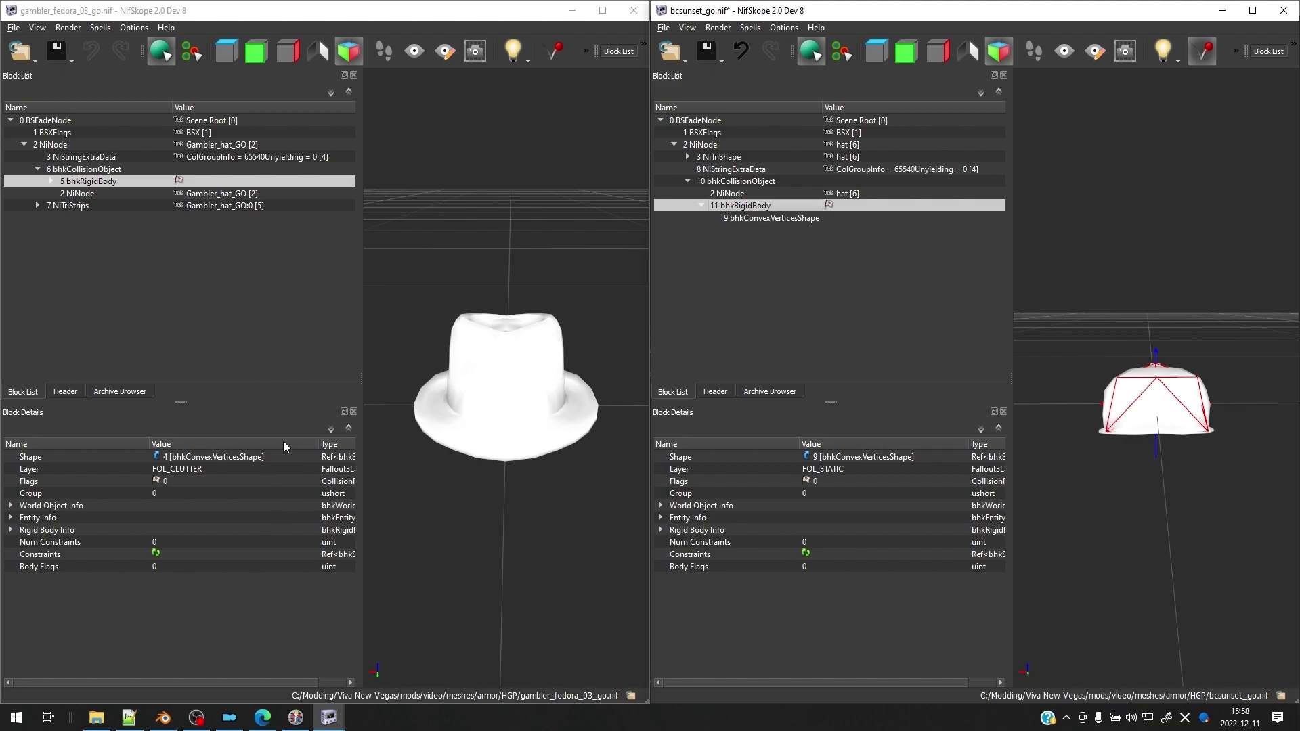
Change the hat rigid body's collision layer to FOL_CLUTTER
double_click(844, 469)
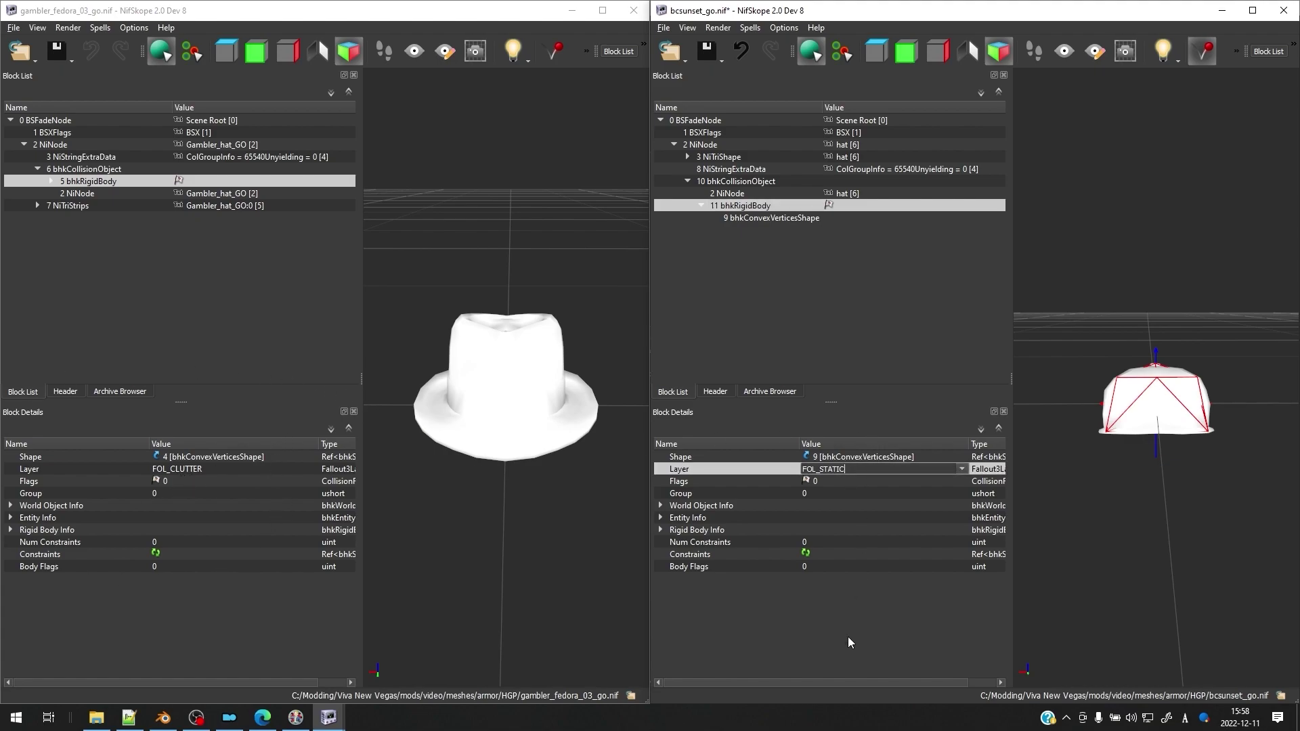
key(BackSpace)
key(BackSpace)
key(BackSpace)
key(BackSpace)
key(BackSpace)
key(BackSpace)
text(CLUTTER)
key(Return)
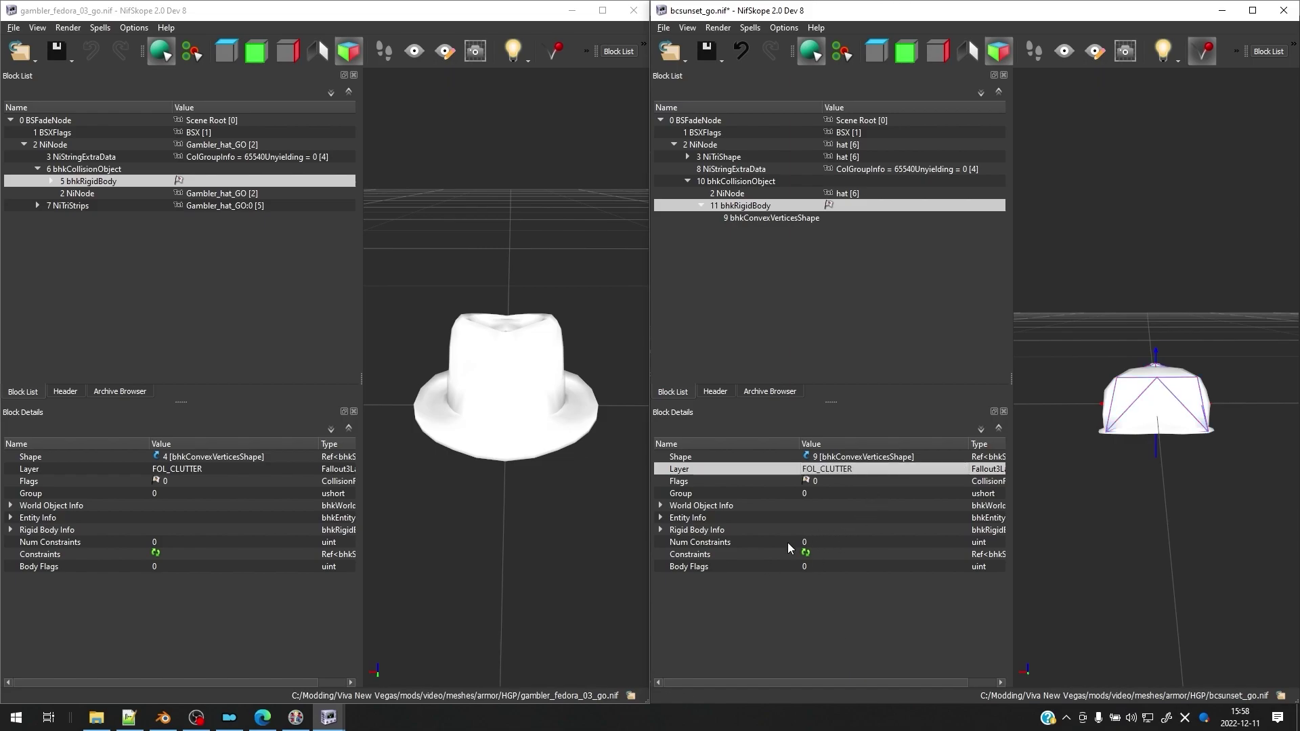
Expand both models' Entity Info and set the hat's Unused 01 to 190, matching the fedora
click(11, 506)
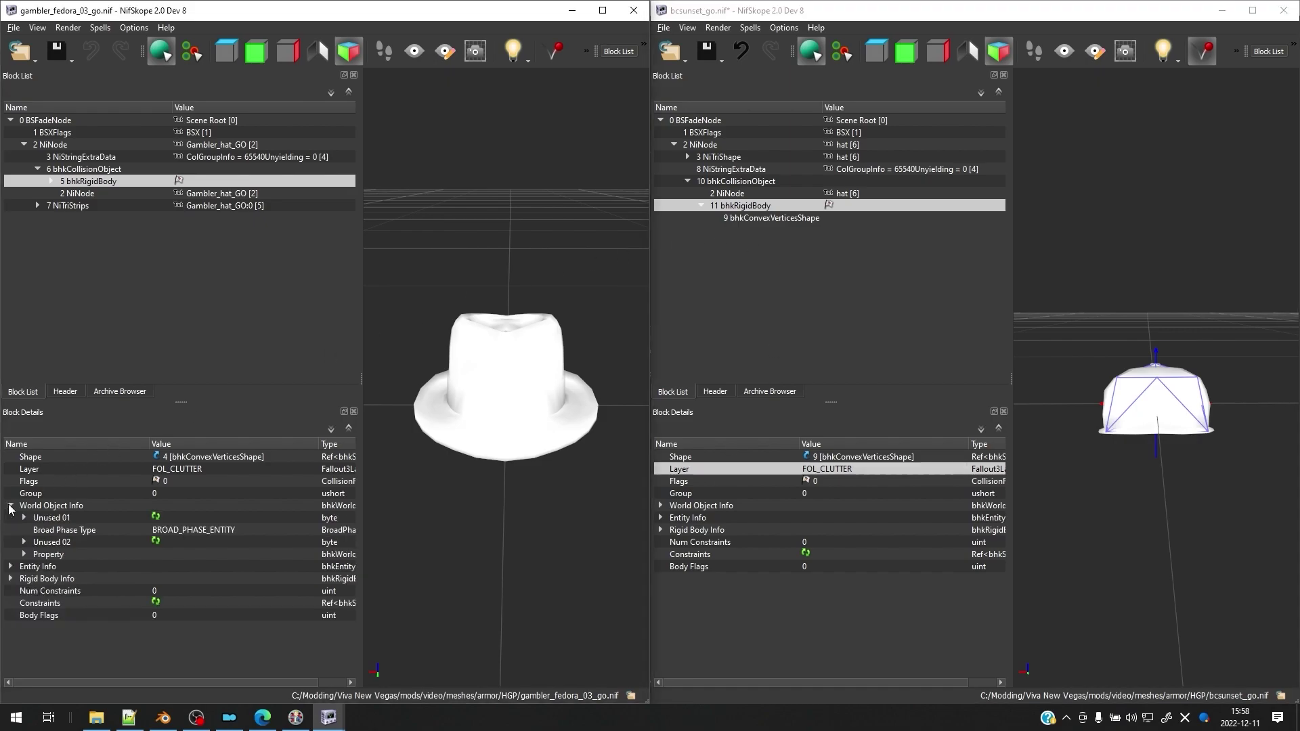
click(661, 505)
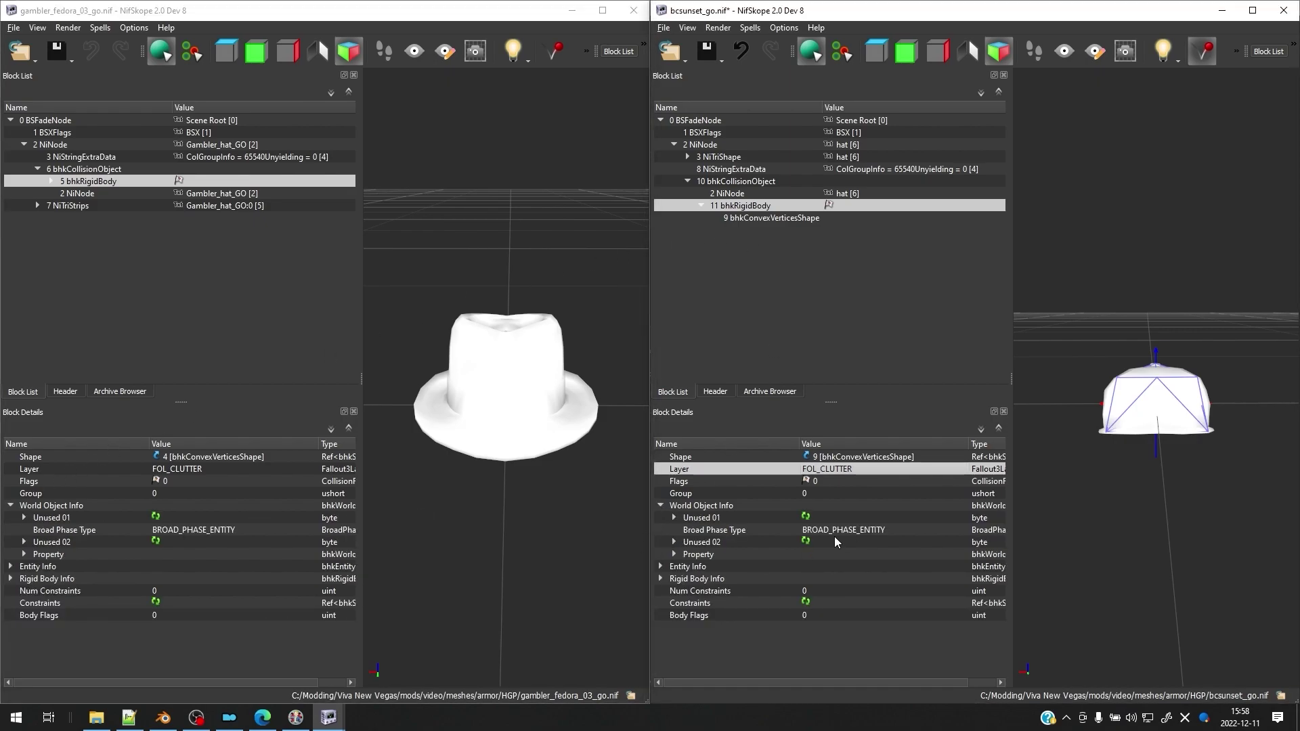
click(11, 566)
click(661, 567)
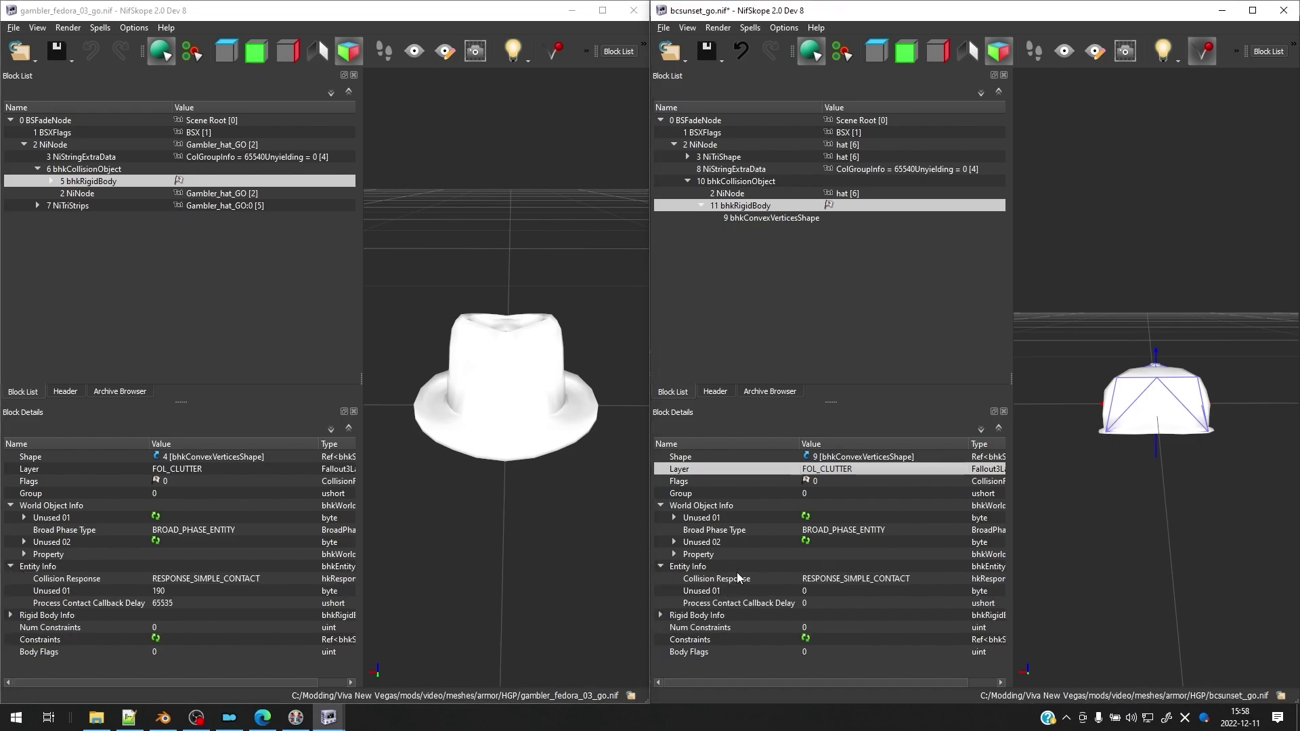
click(738, 571)
click(95, 569)
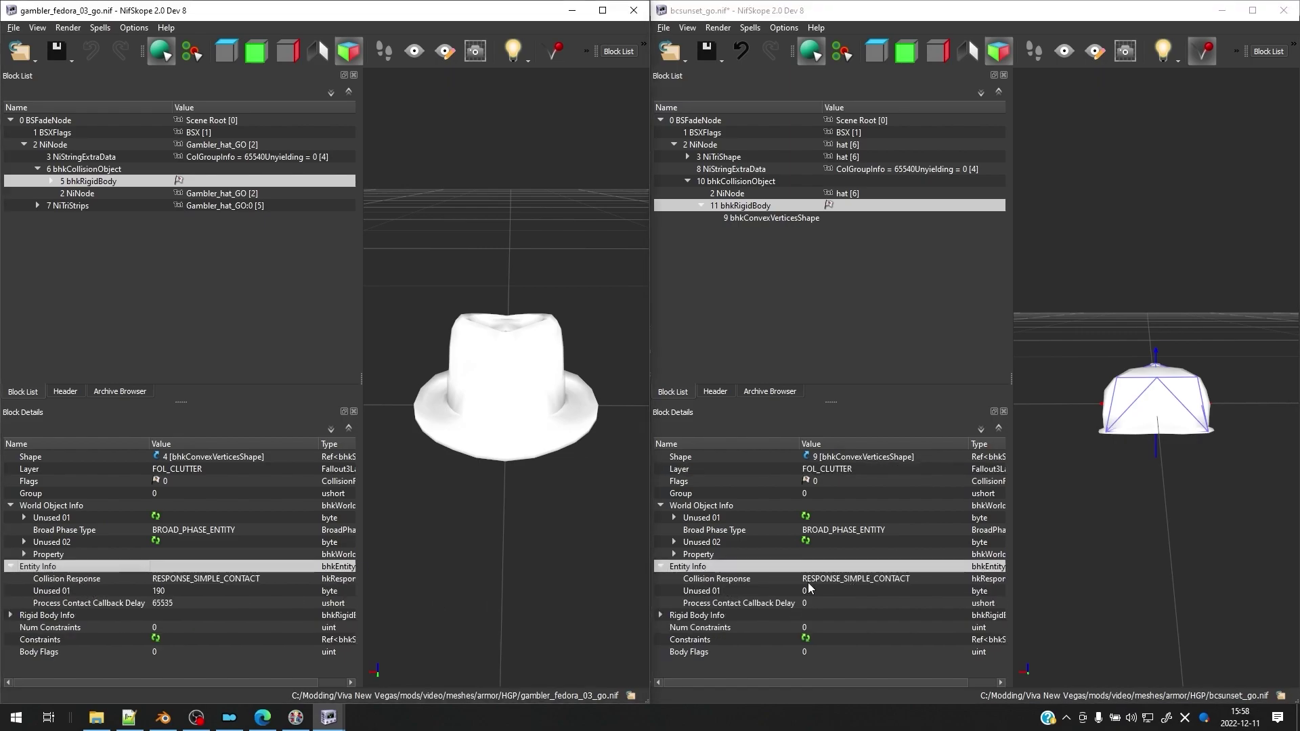
click(68, 591)
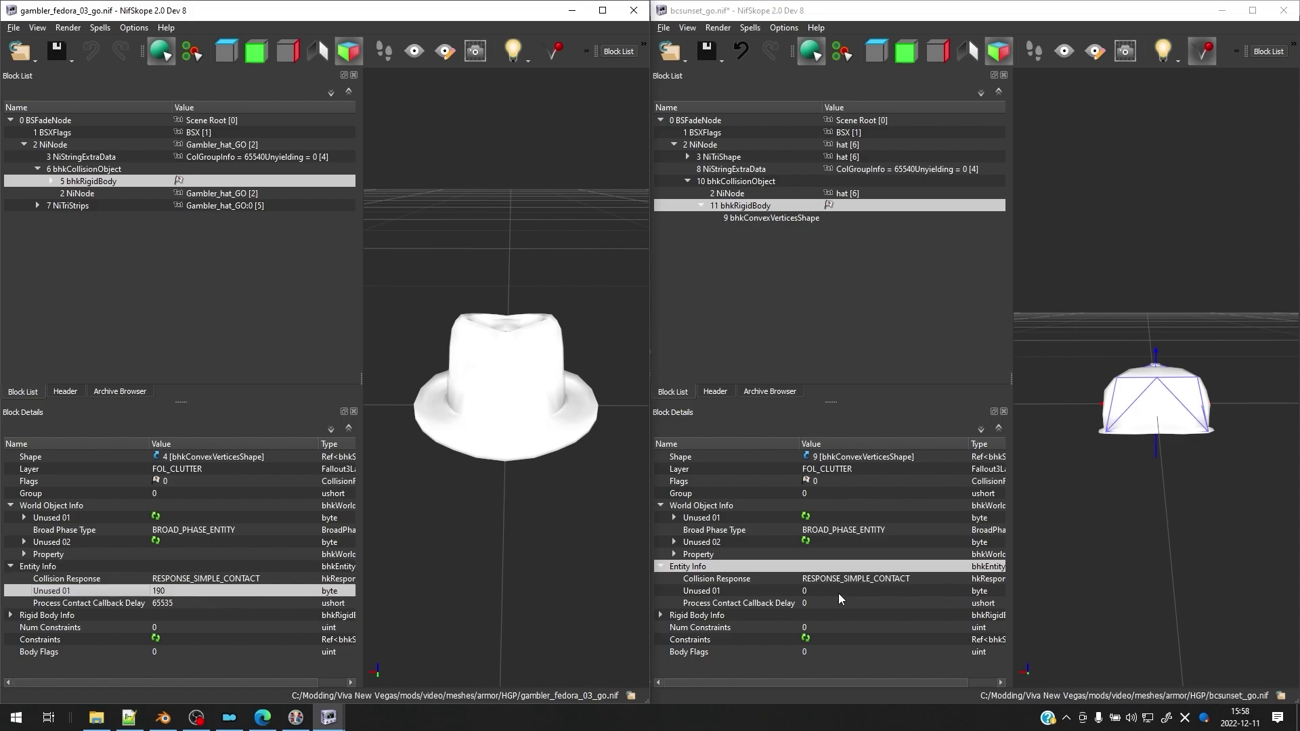
click(844, 589)
double_click(844, 590)
text(190)
key(Return)
Set the Entity Info Process Contact Callback Delay to 65535
click(195, 603)
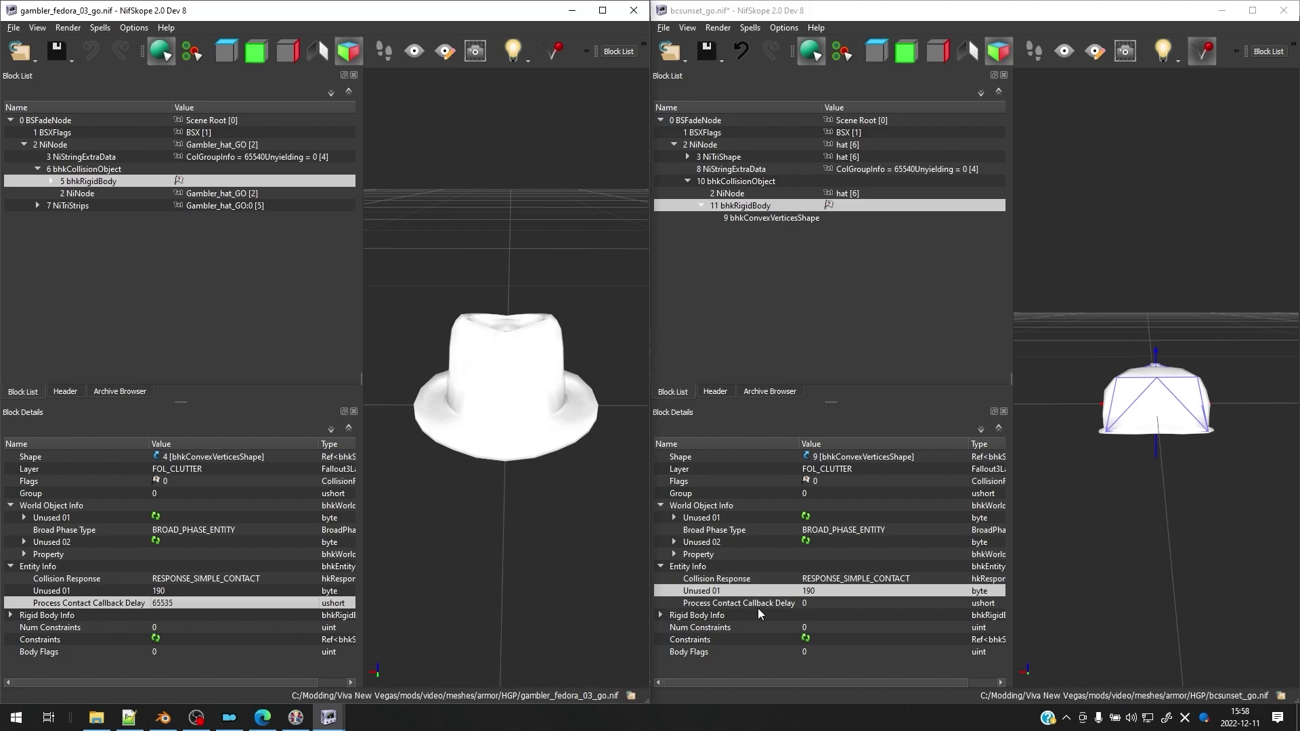
double_click(851, 602)
key(BackSpace)
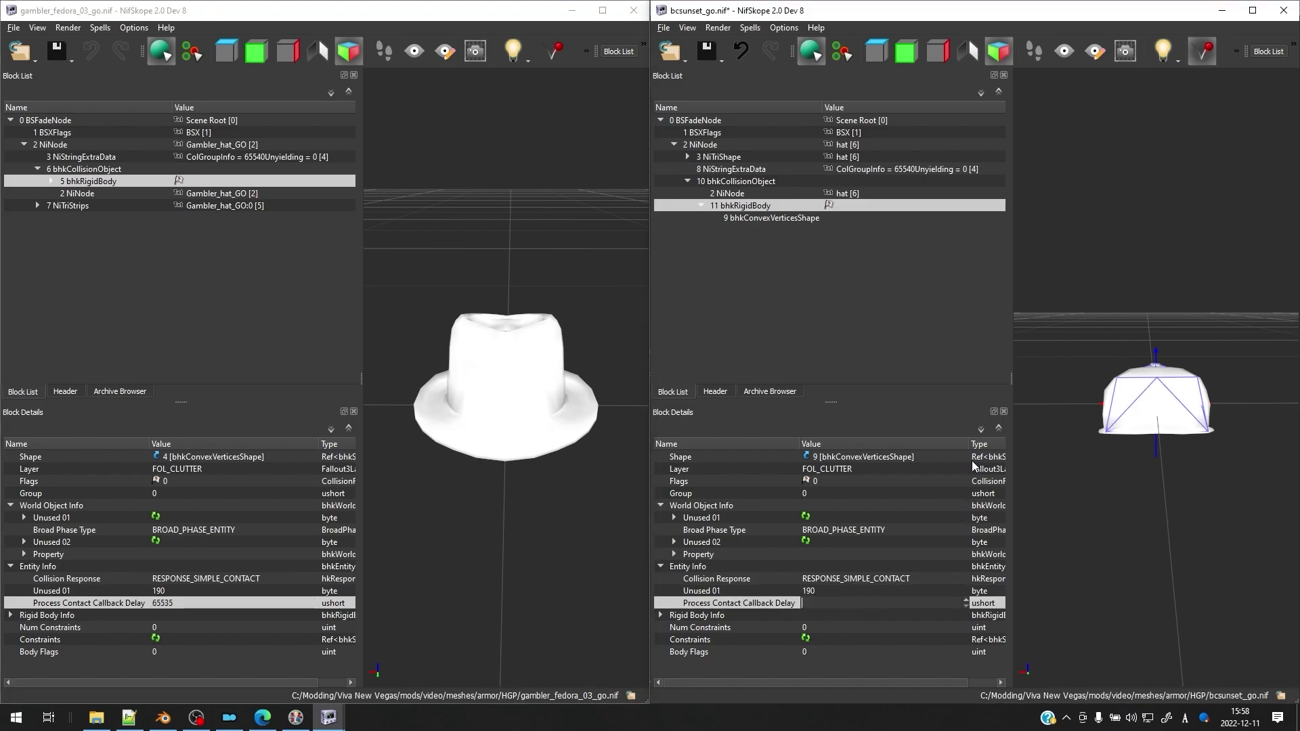
text(65535)
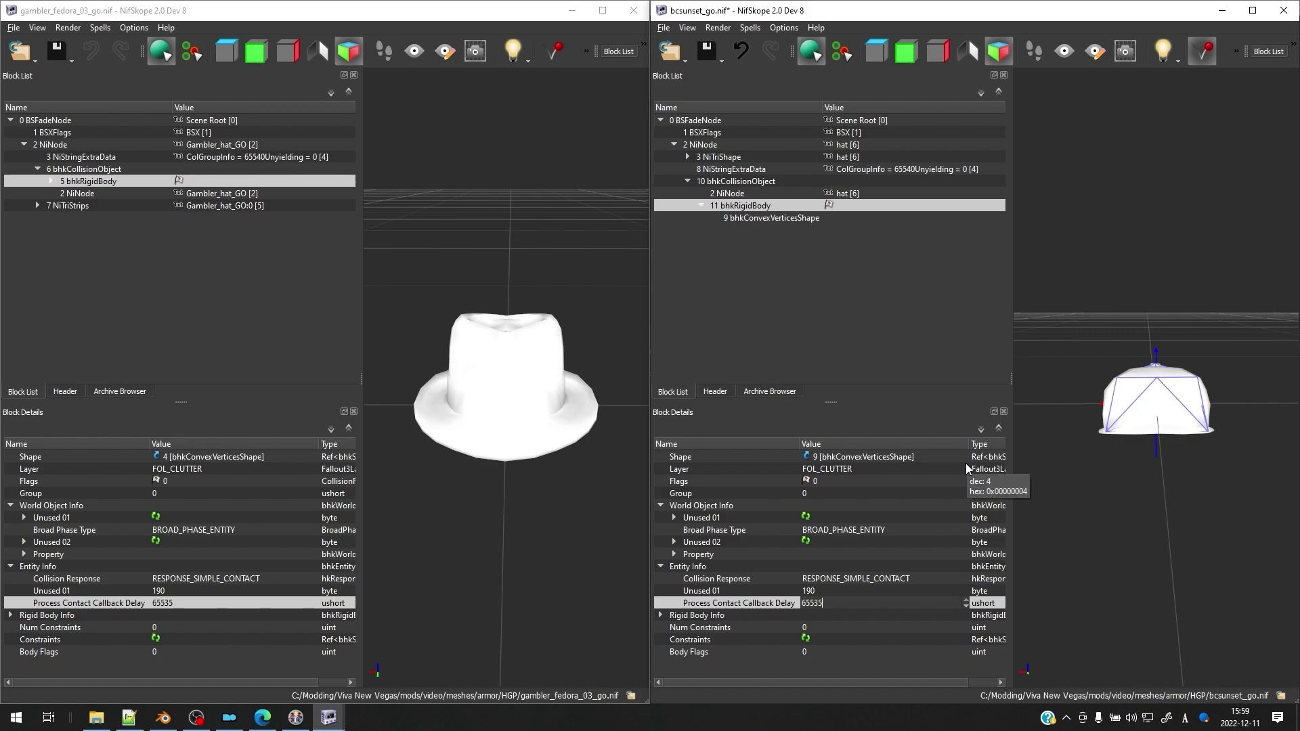
key(Return)
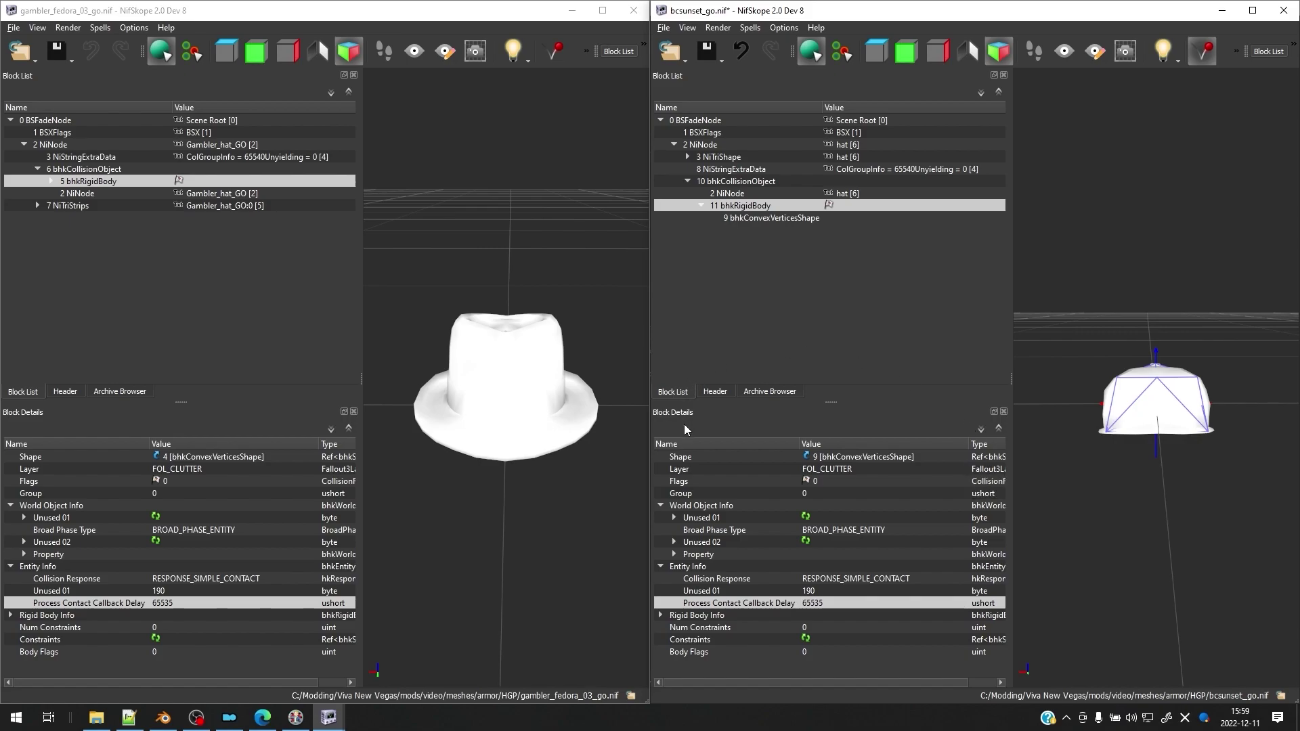
Expand both Rigid Body Info sections and enter a new callback delay for the hat
click(11, 616)
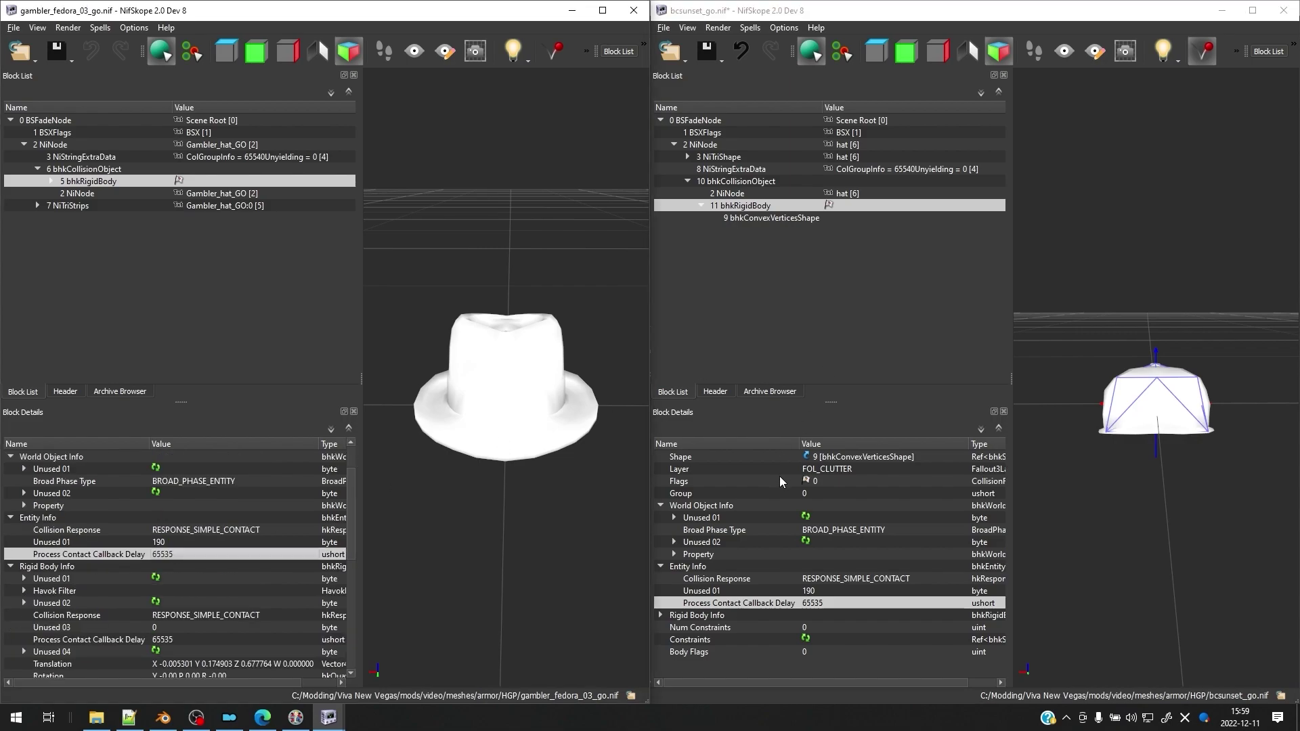
click(661, 615)
scroll(886, 598, down, 3)
click(49, 567)
click(697, 493)
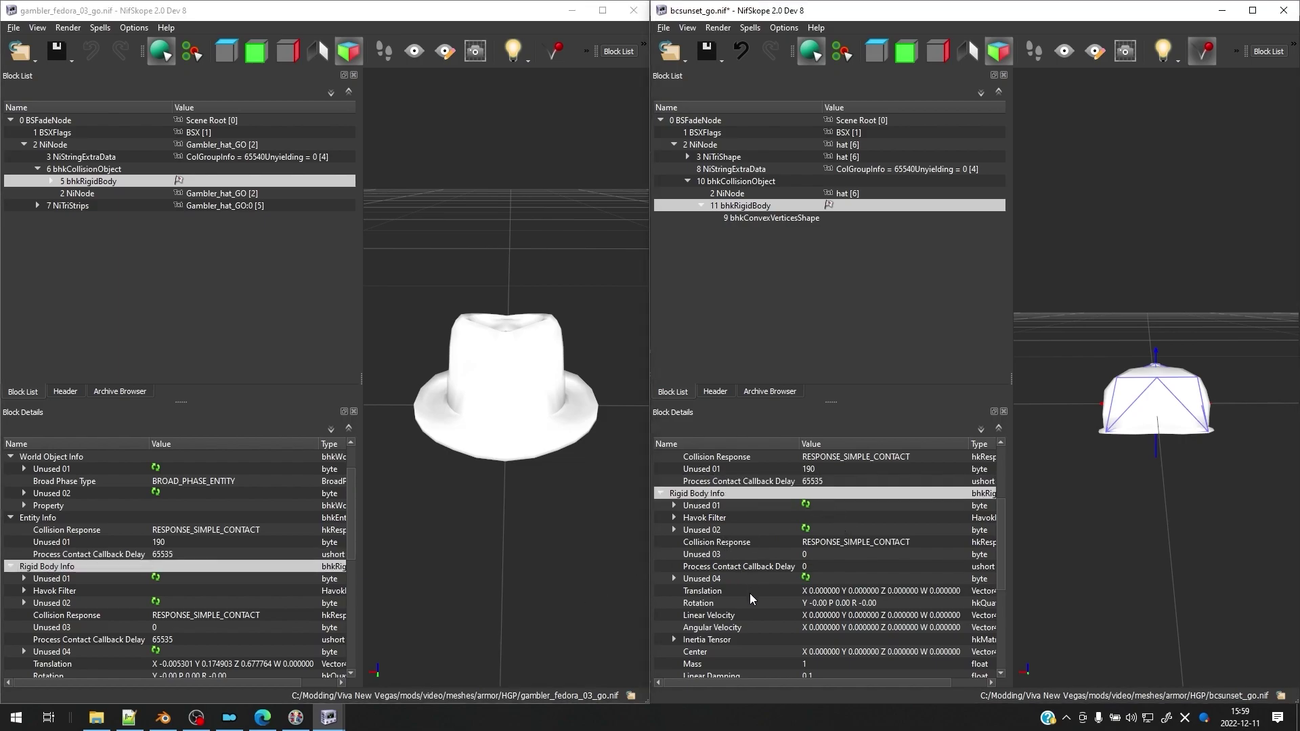
click(745, 567)
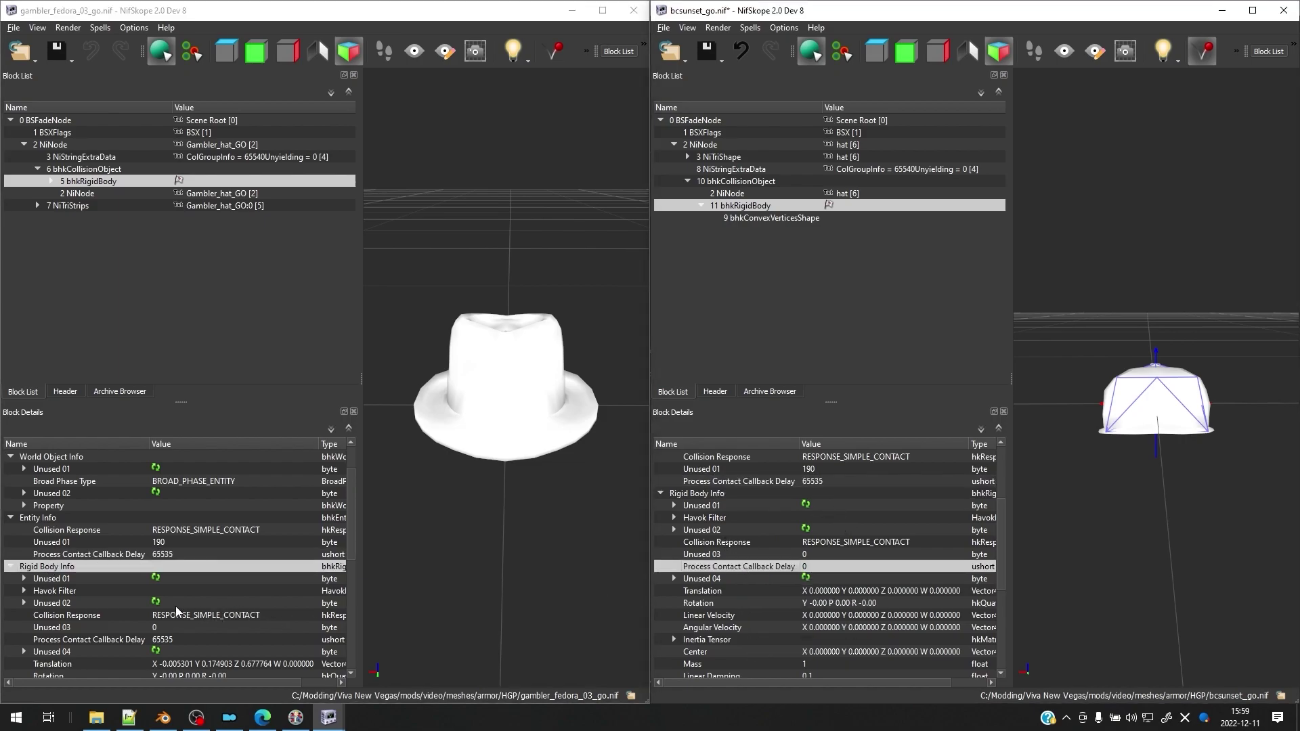
click(114, 640)
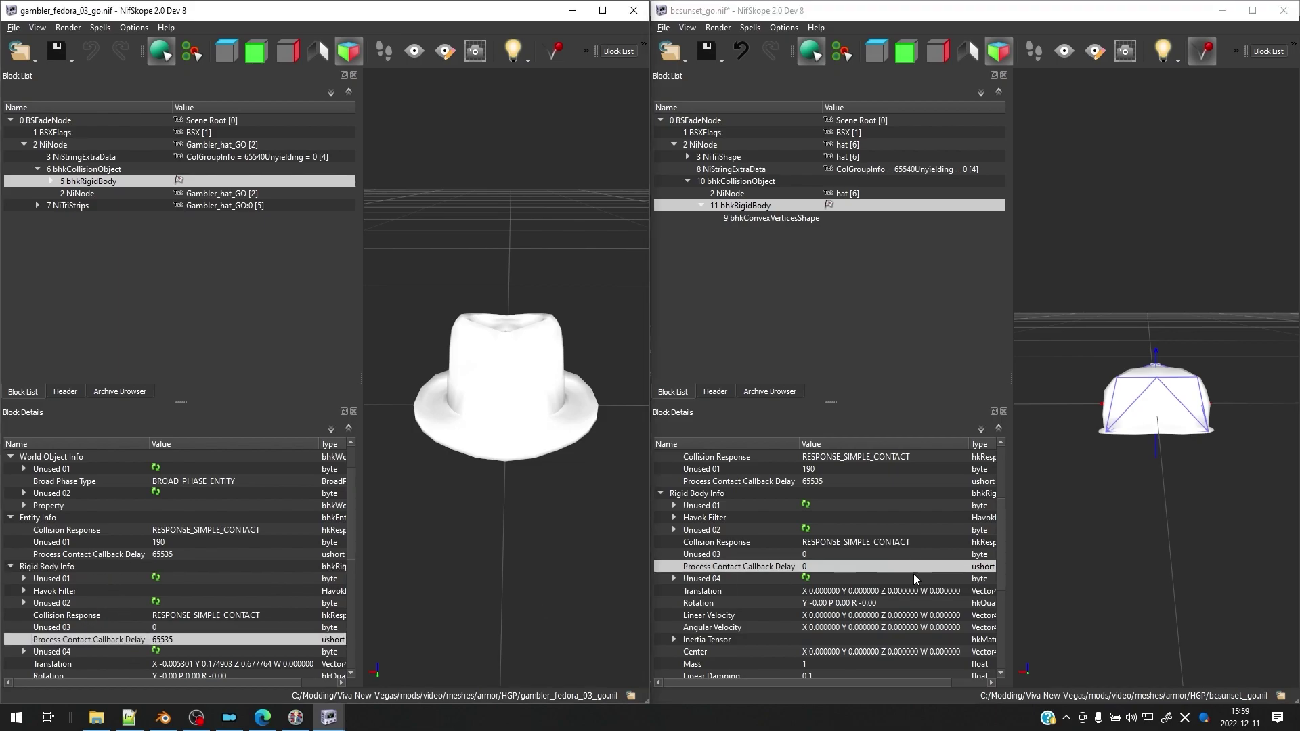
click(862, 580)
double_click(835, 567)
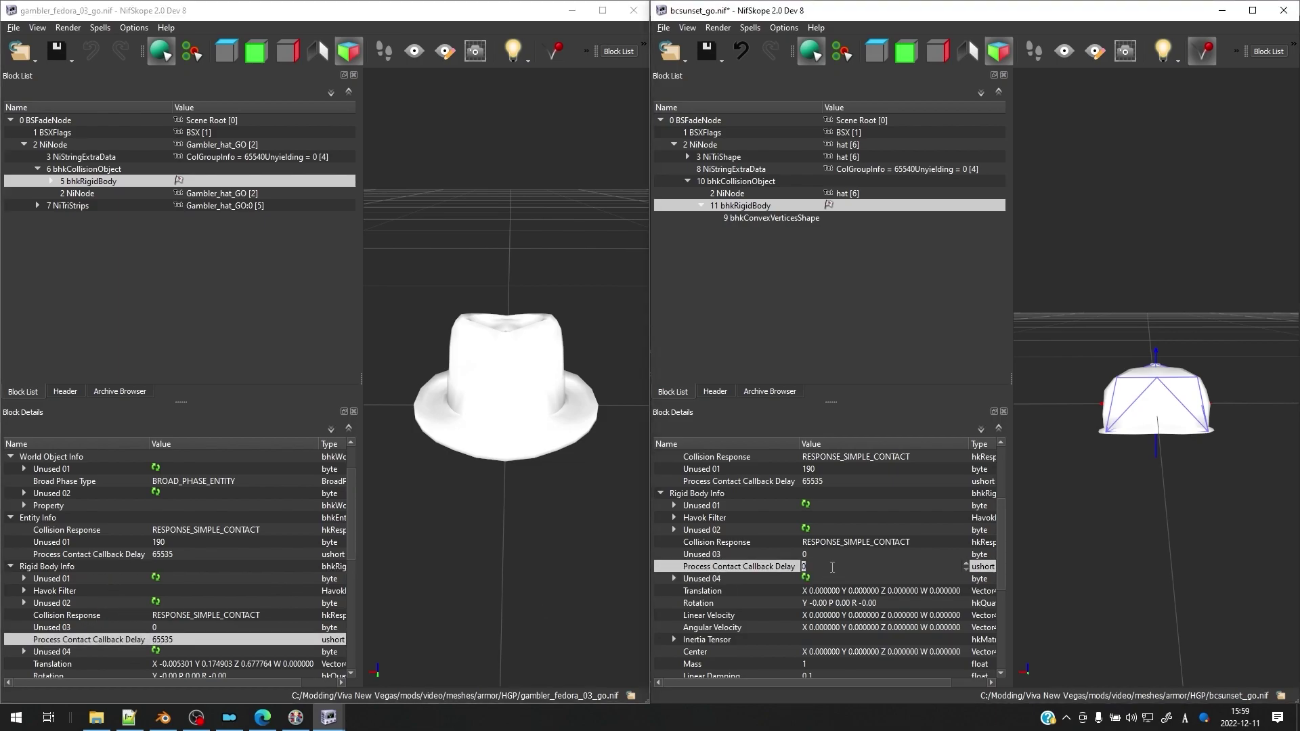
key(BackSpace)
text(65525)
key(Return)
Correct the mistyped 65525 callback delay to 65535 and review the hat's values
scroll(830, 588, up, 1)
double_click(840, 604)
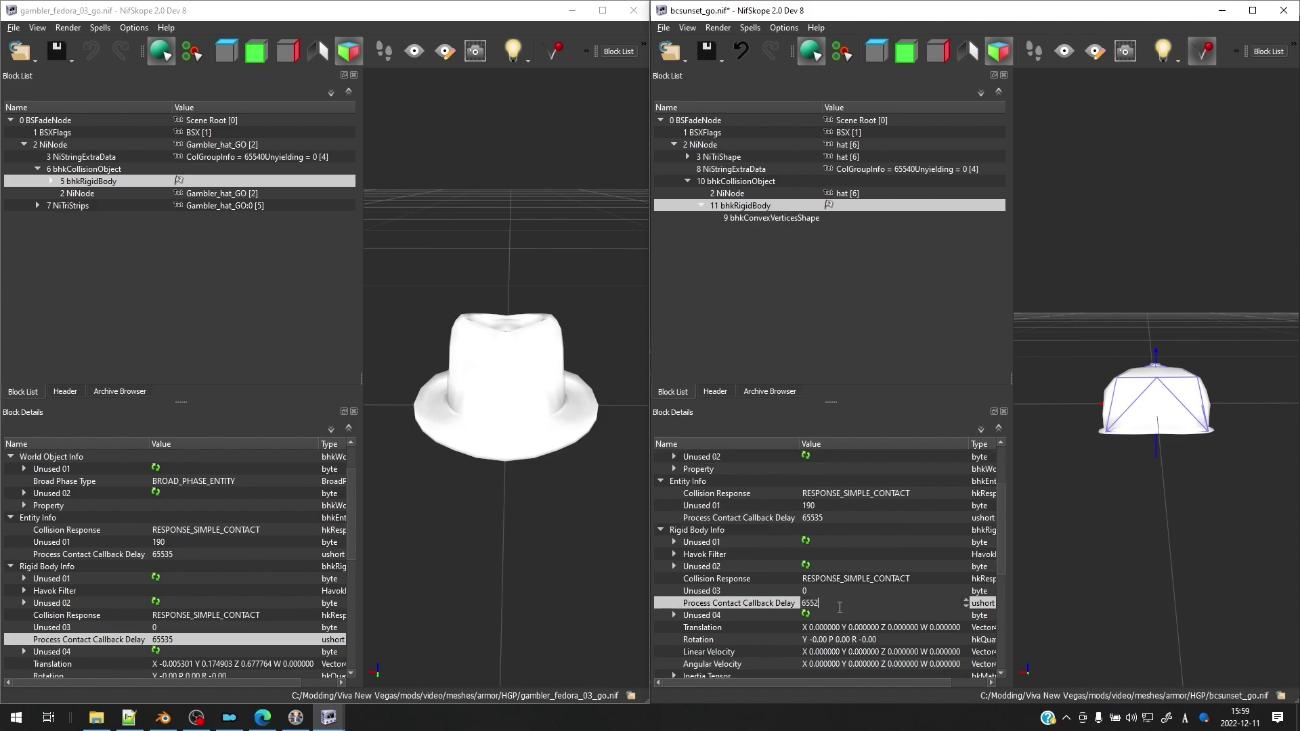
key(BackSpace)
text(35)
key(Return)
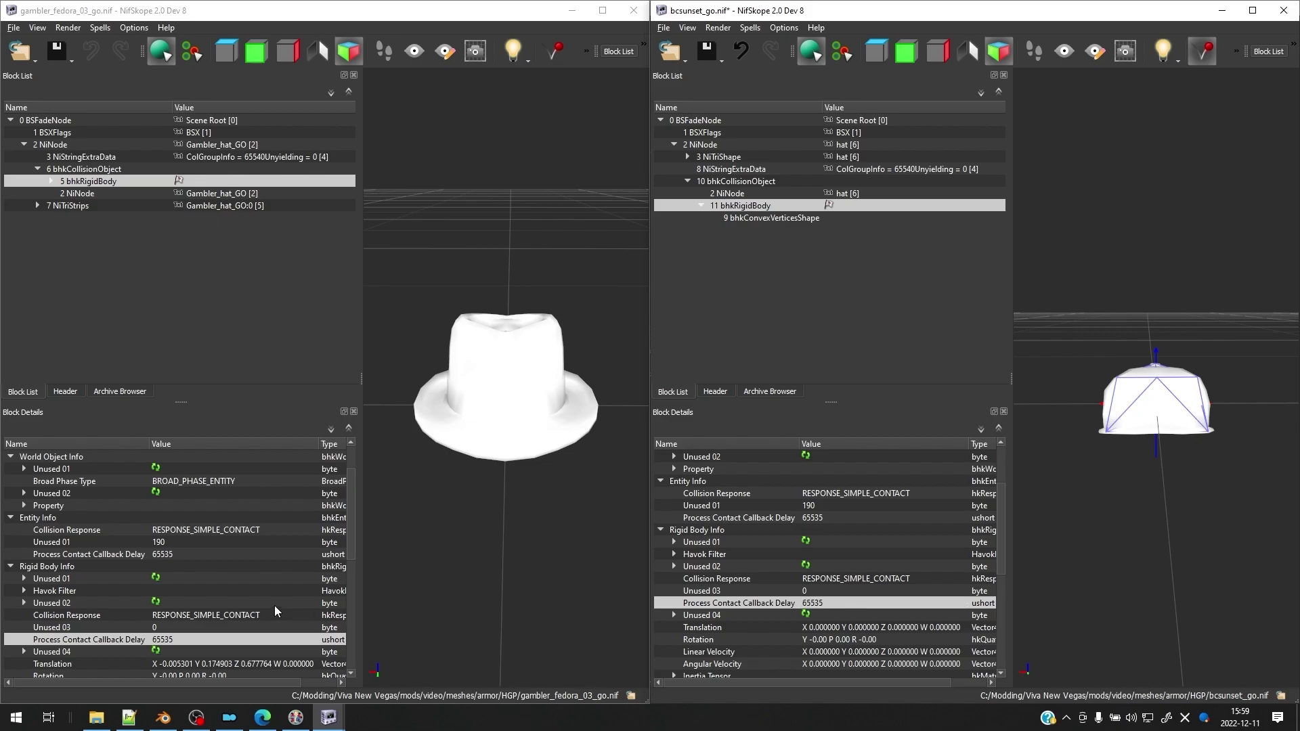
scroll(189, 594, down, 4)
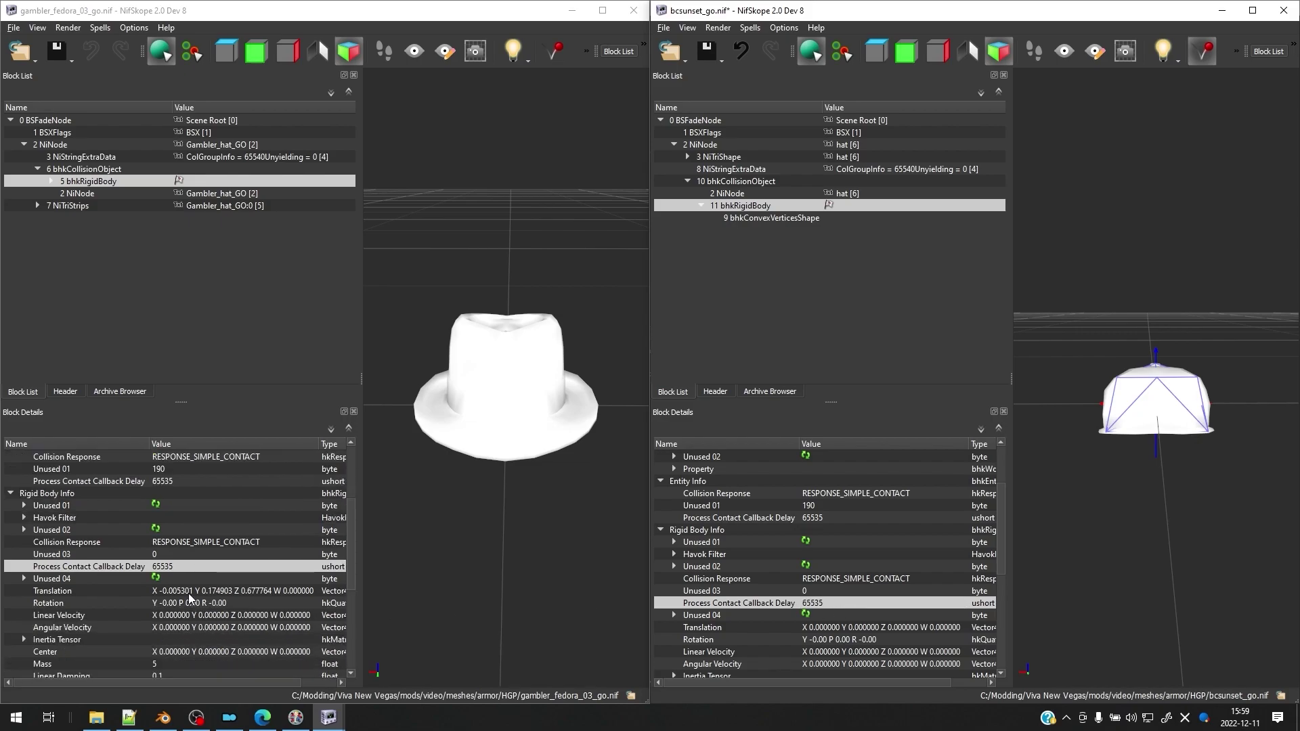
scroll(870, 604, down, 3)
click(870, 604)
scroll(869, 604, down, 6)
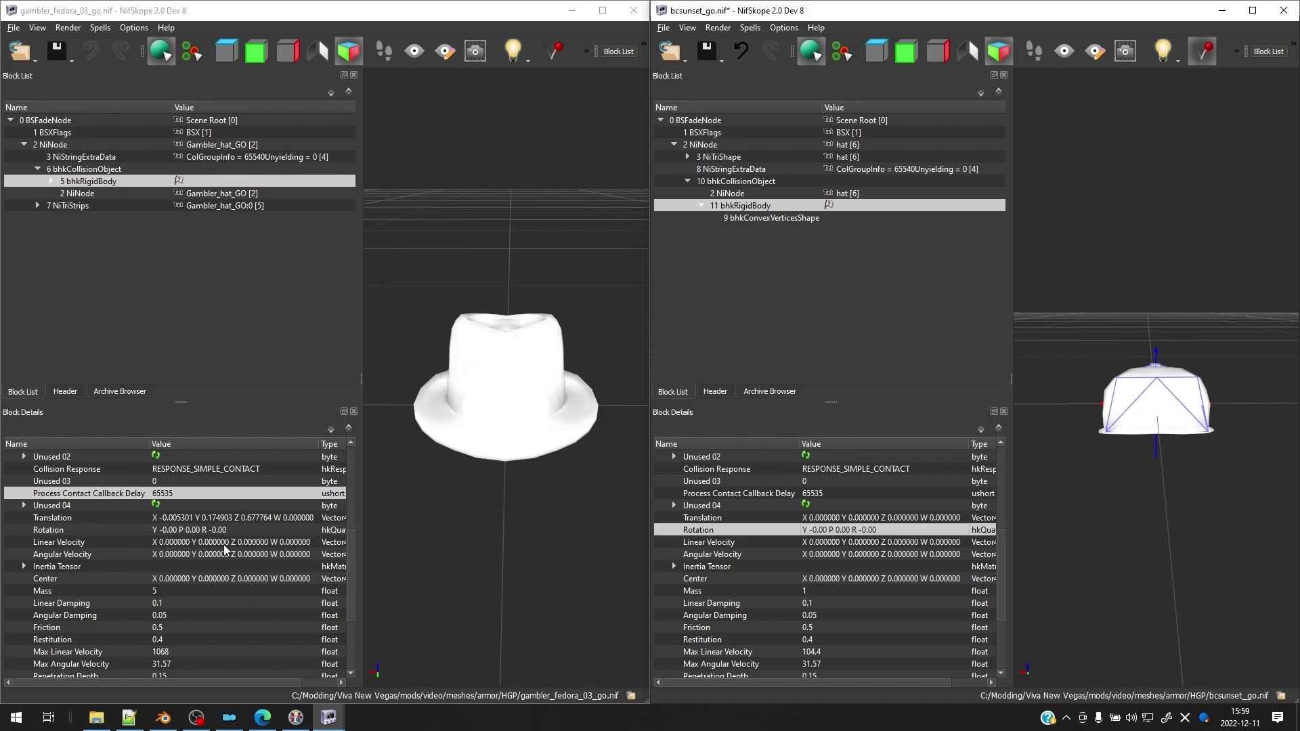
scroll(877, 575, down, 1)
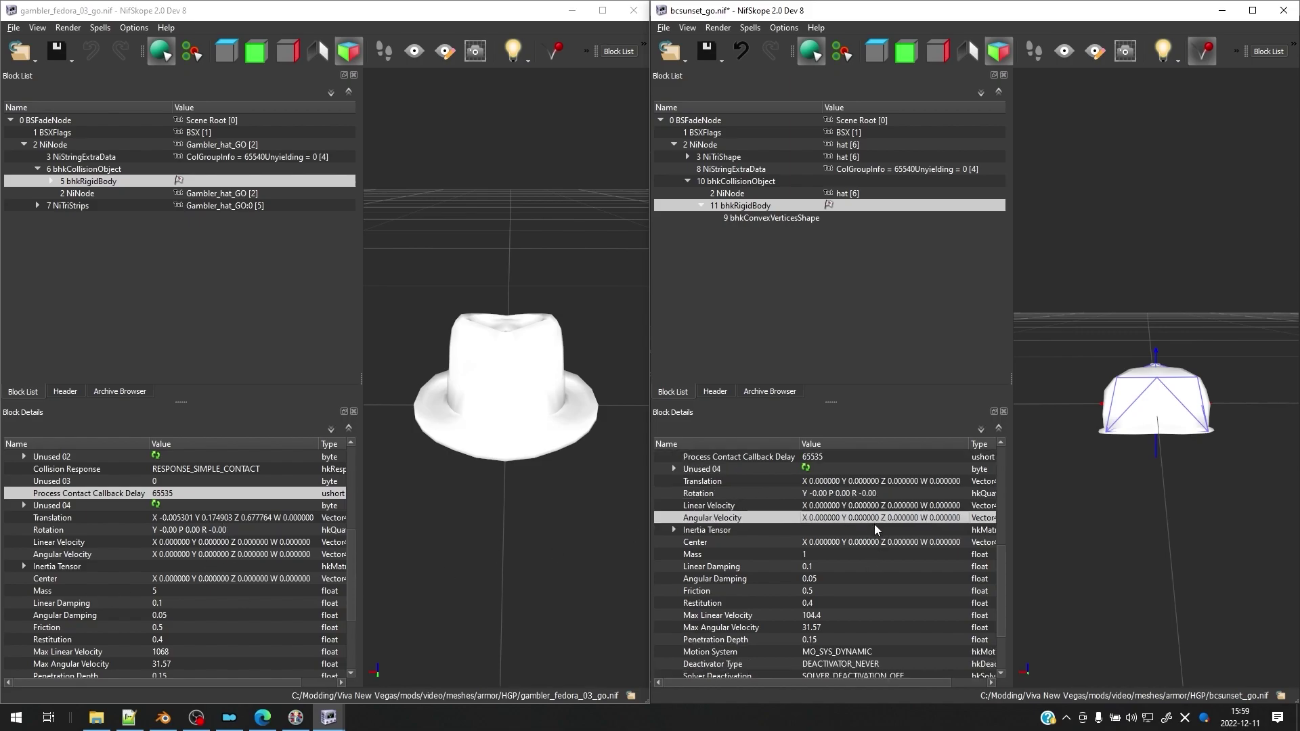
click(801, 542)
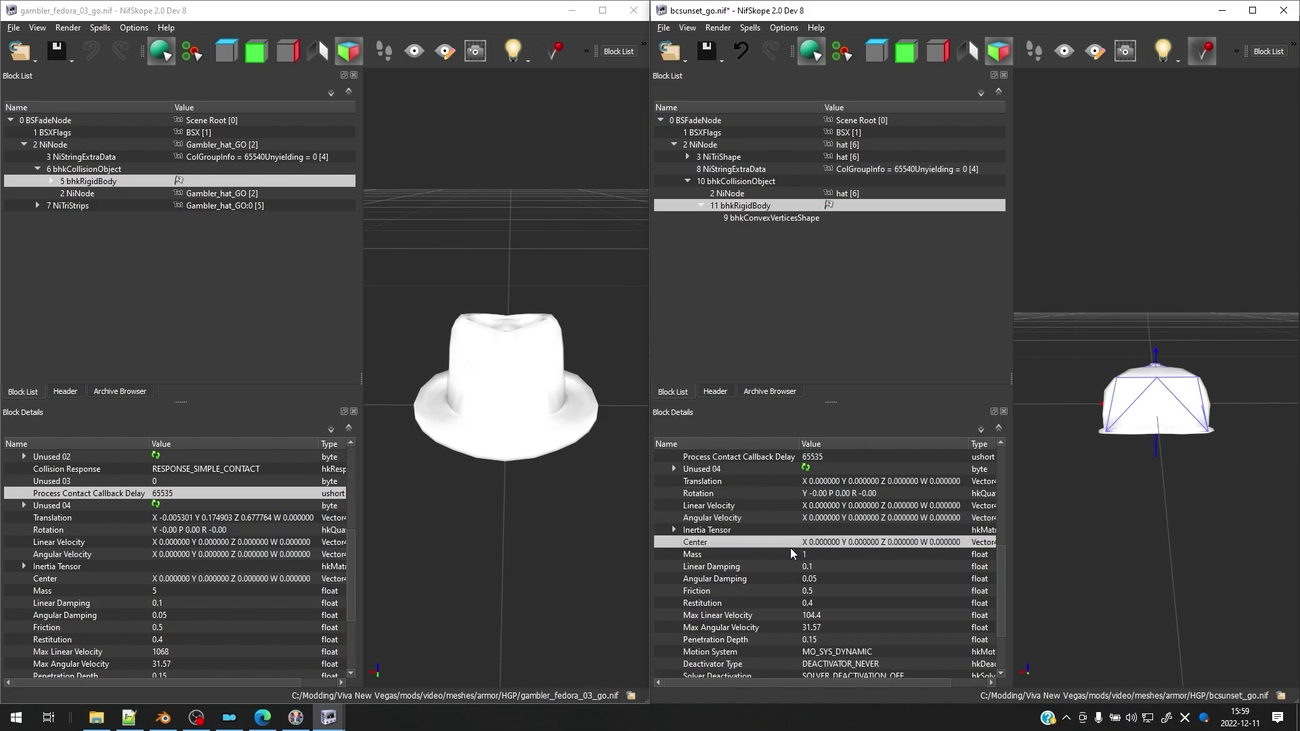
scroll(791, 553, down, 1)
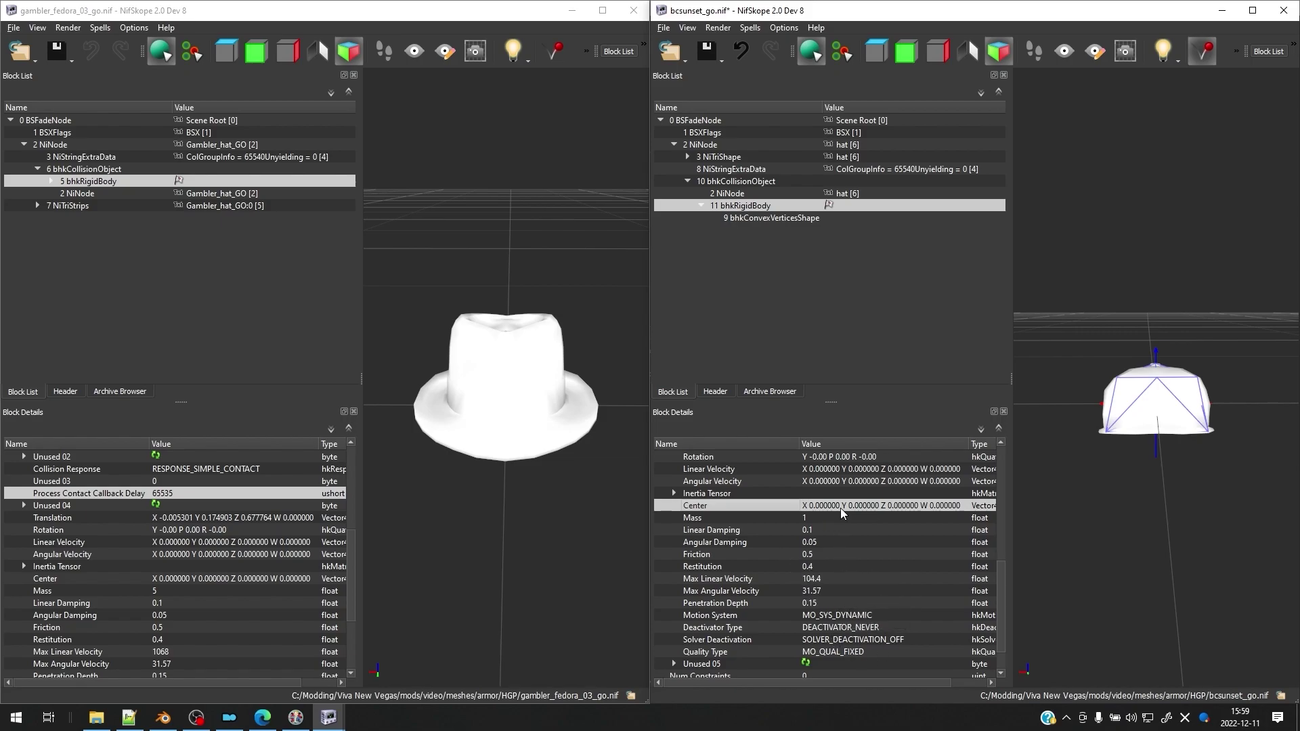
drag(1217, 479, 1181, 456)
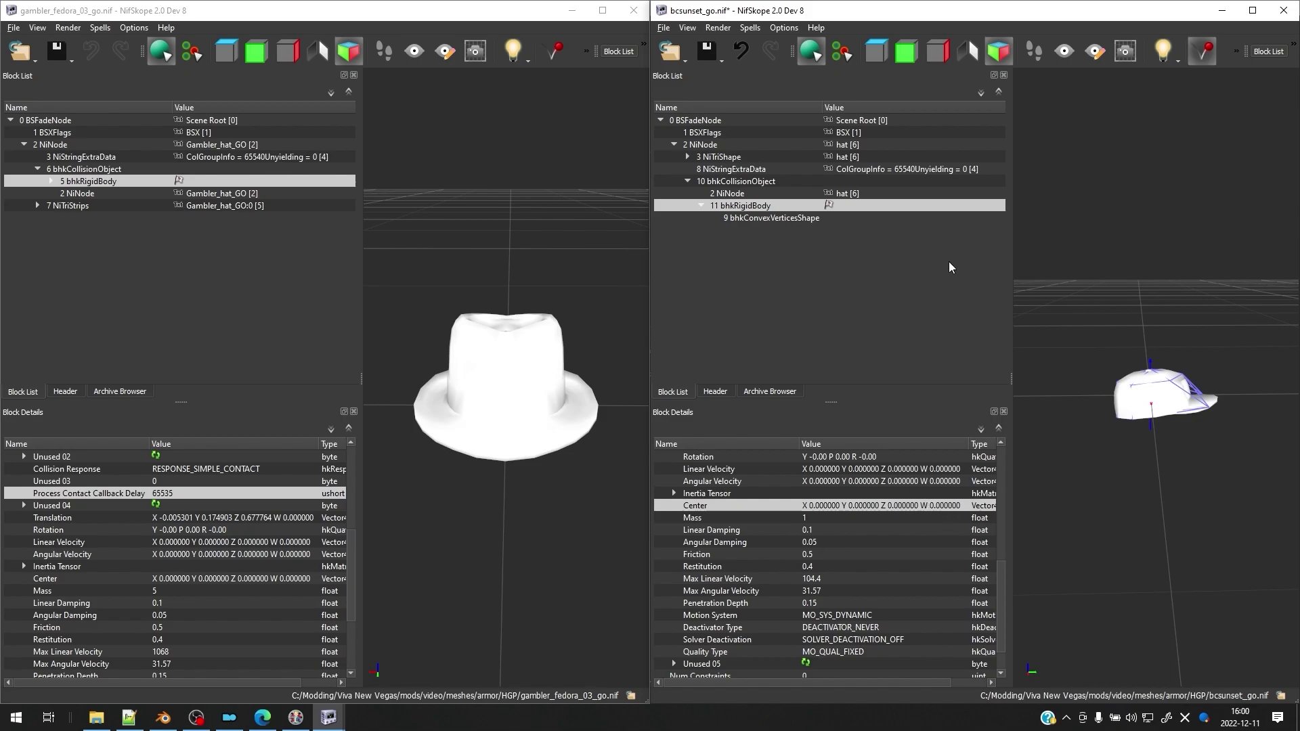
drag(1184, 462, 1173, 404)
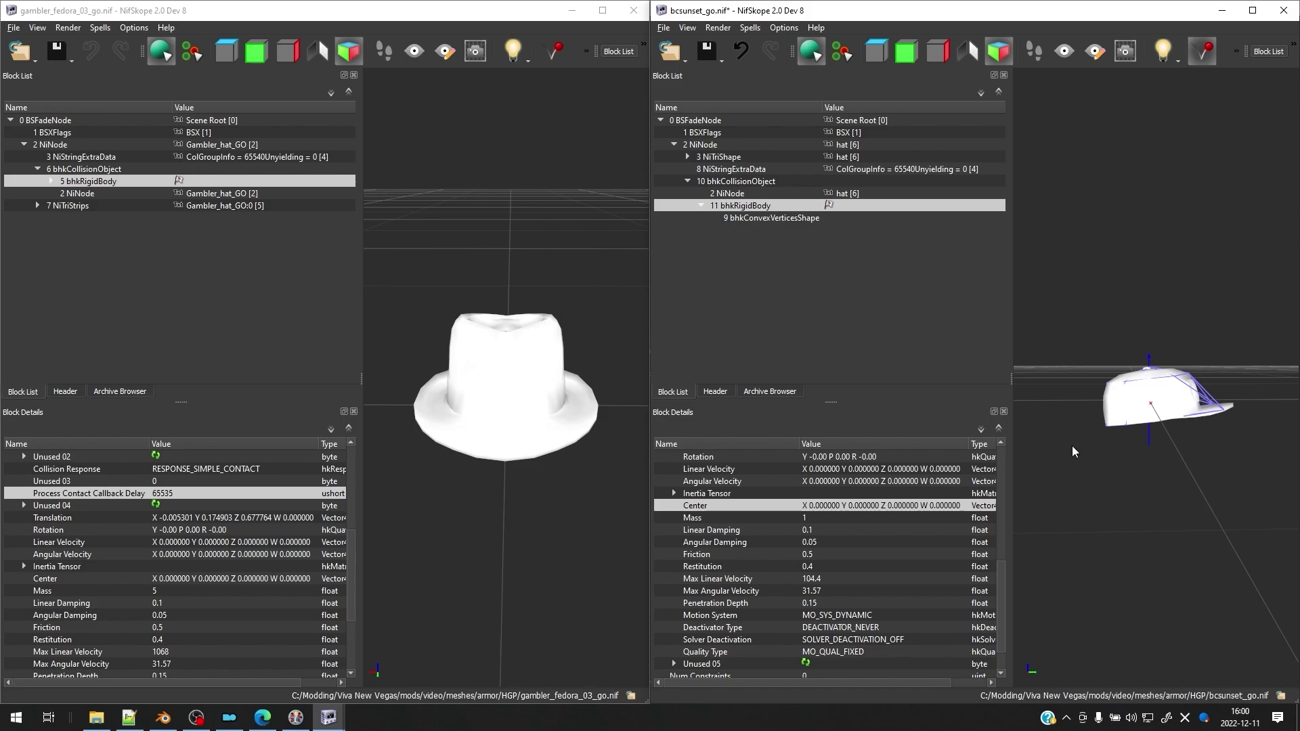
drag(1138, 401, 1118, 412)
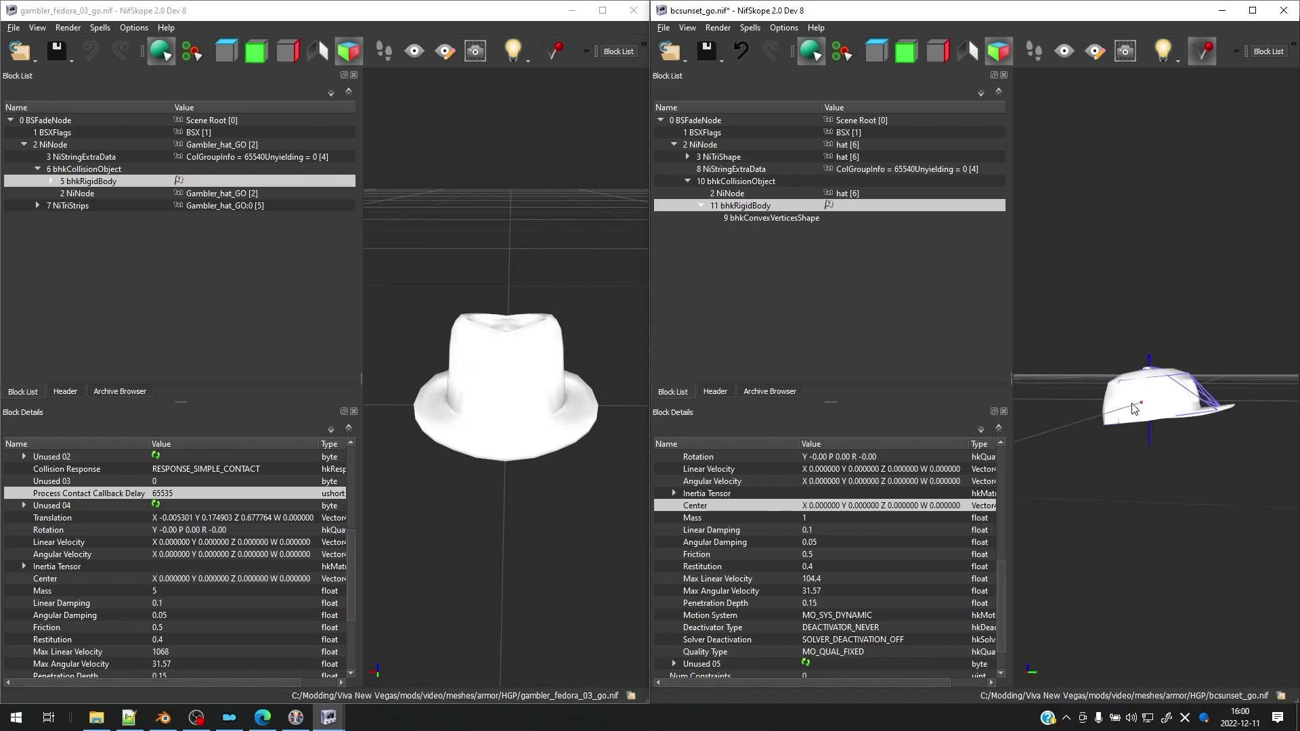
click(1145, 401)
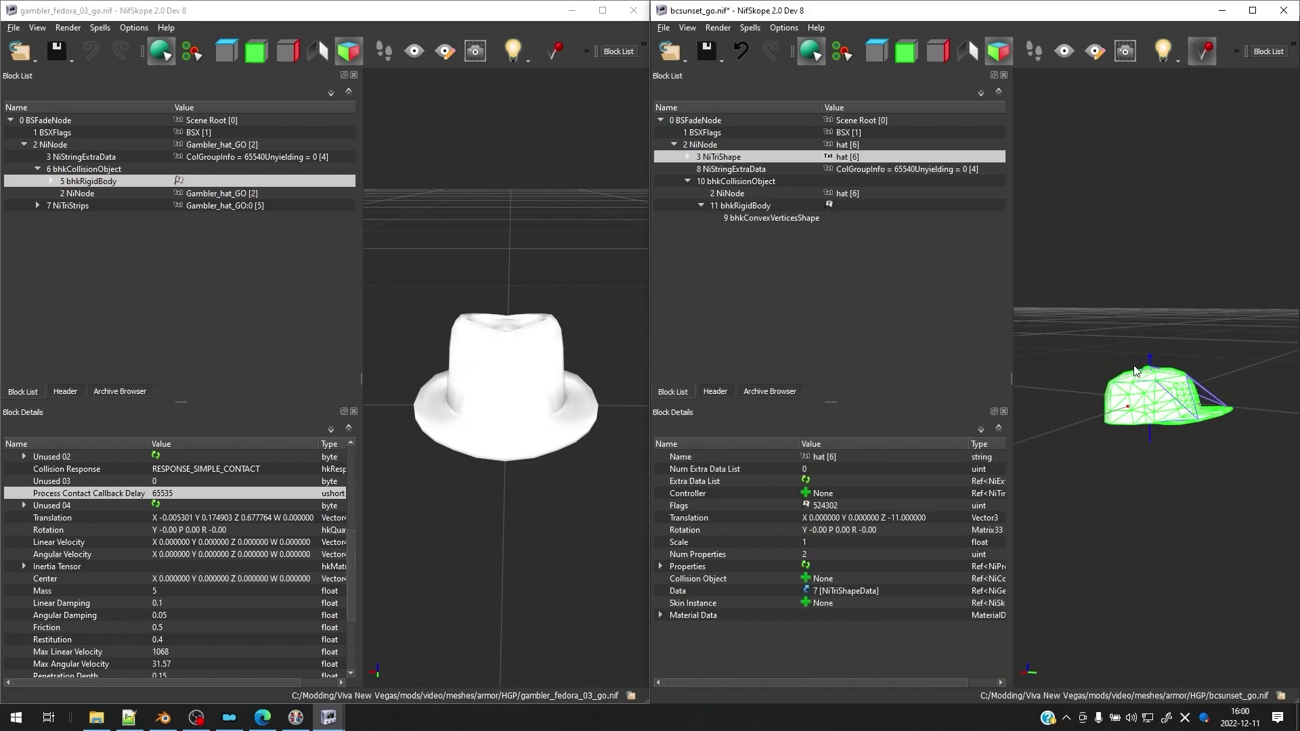
drag(1144, 370, 1124, 373)
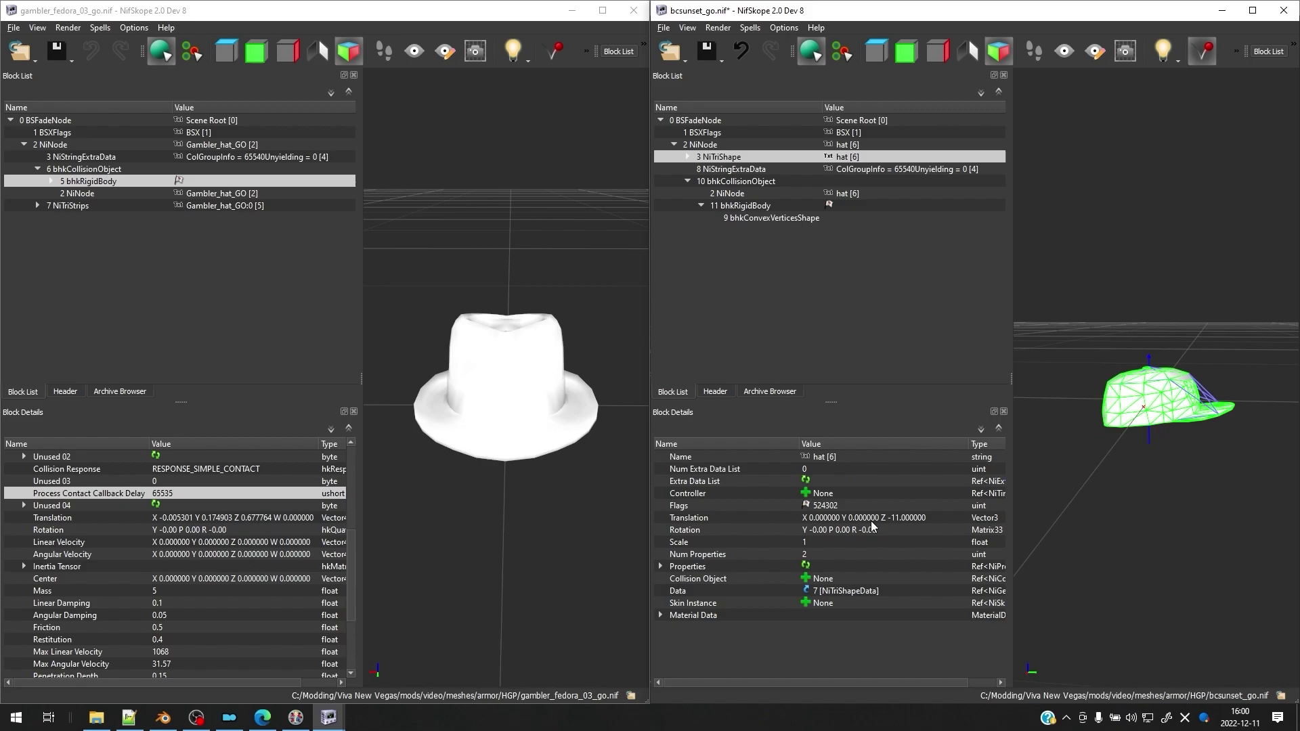
Select the hat's bhkRigidBody and set its Mass to 5
click(754, 182)
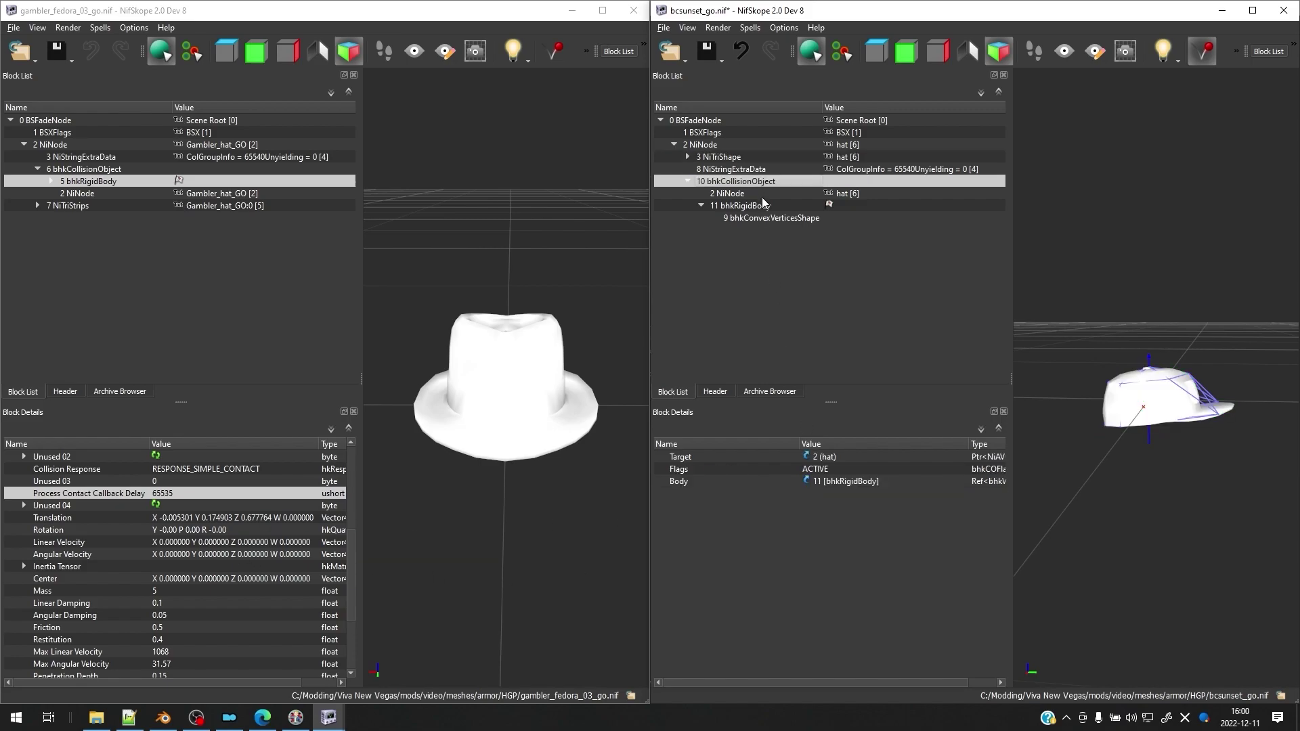
click(766, 205)
scroll(827, 584, down, 4)
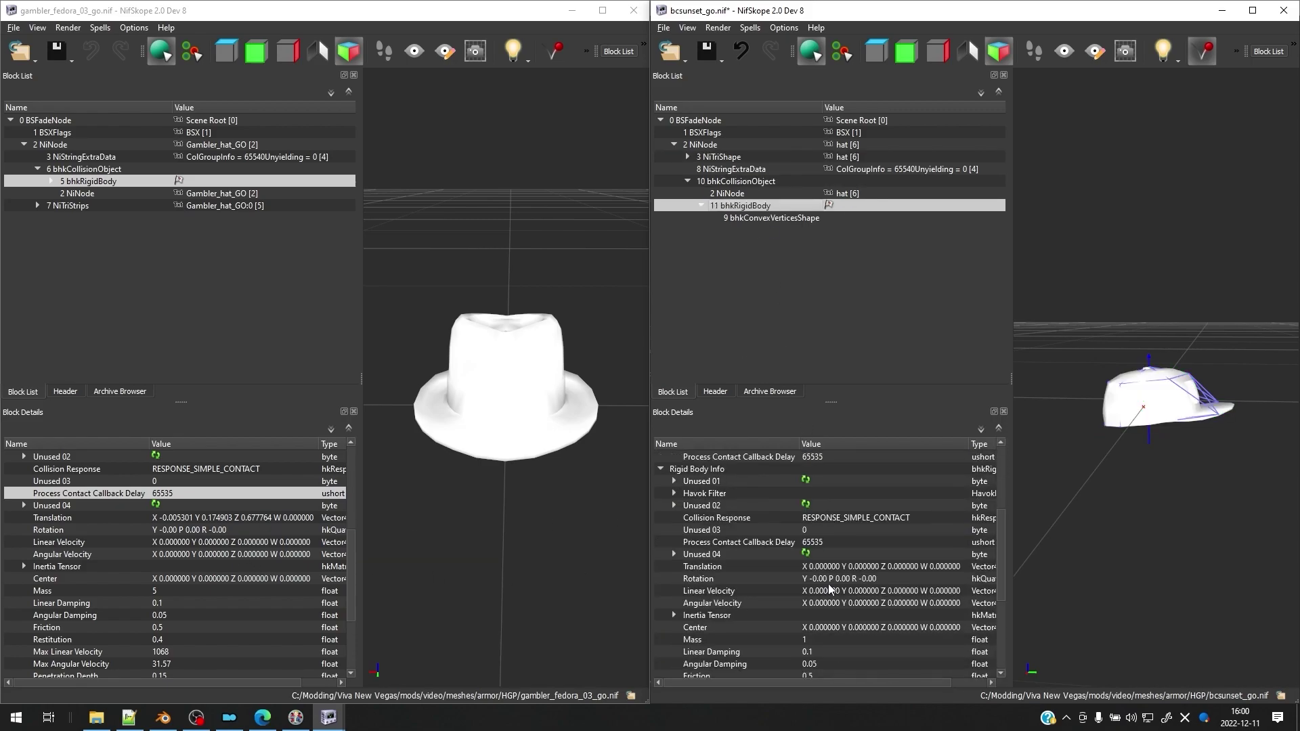
scroll(770, 577, down, 1)
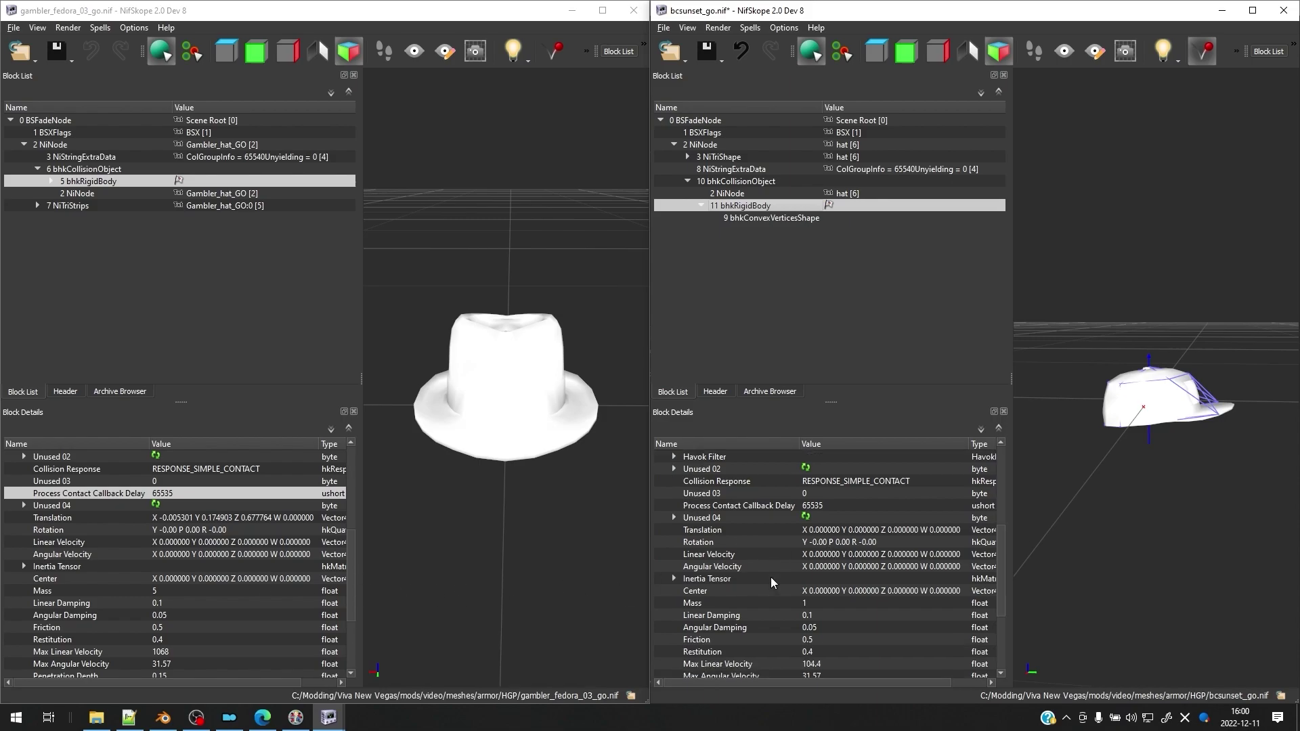
scroll(174, 624, down, 2)
scroll(174, 624, down, 1)
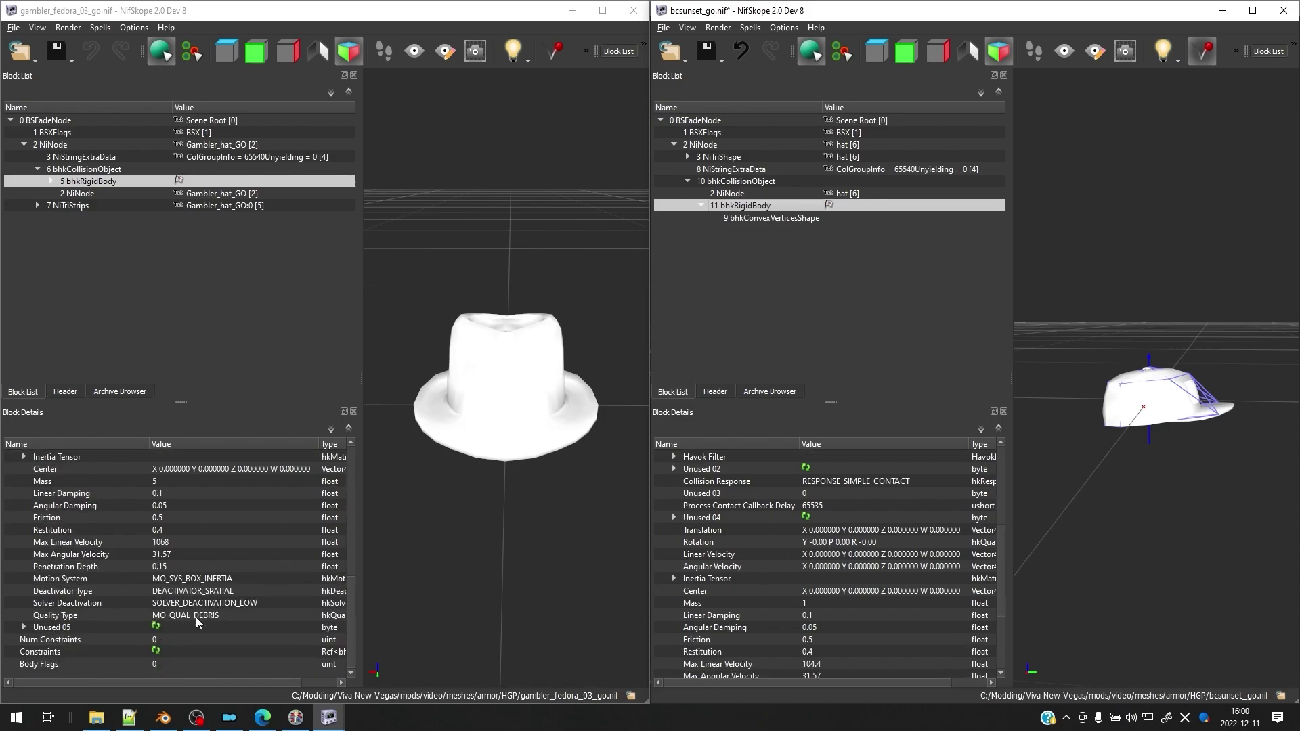
scroll(869, 596, down, 2)
double_click(807, 532)
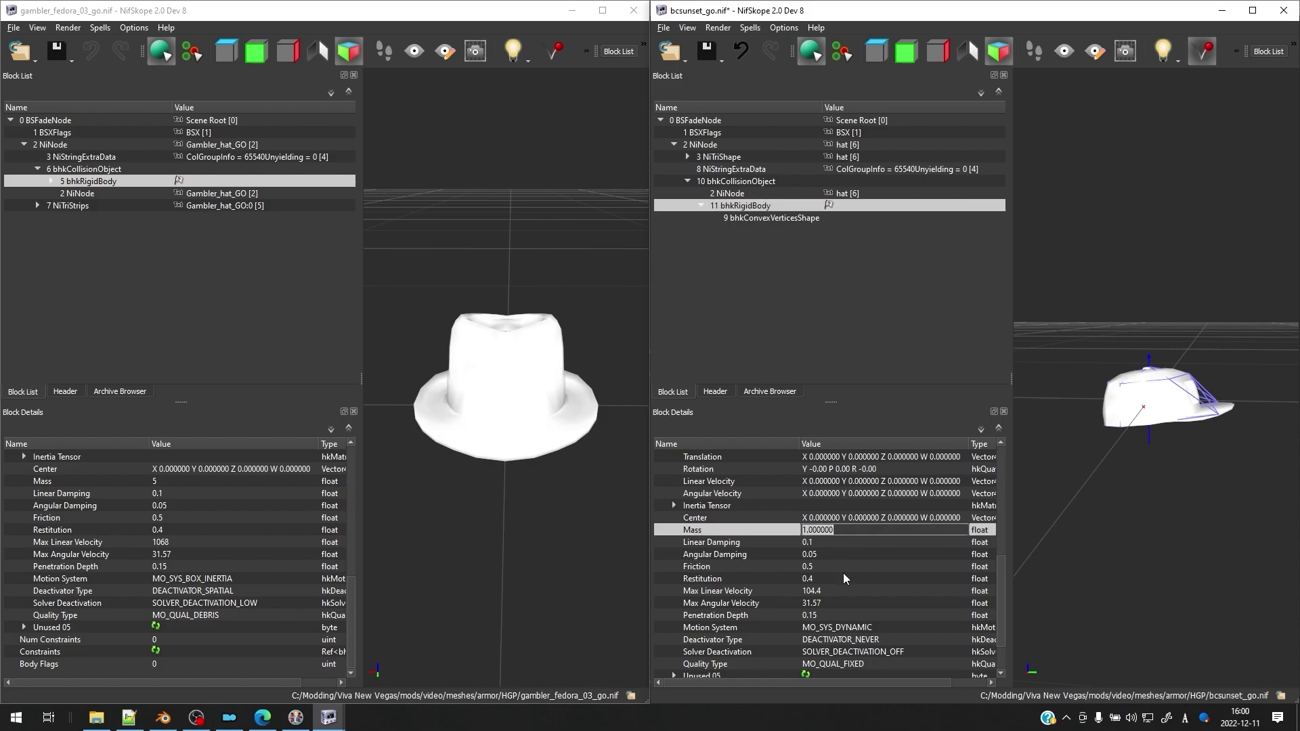
text(5)
key(Return)
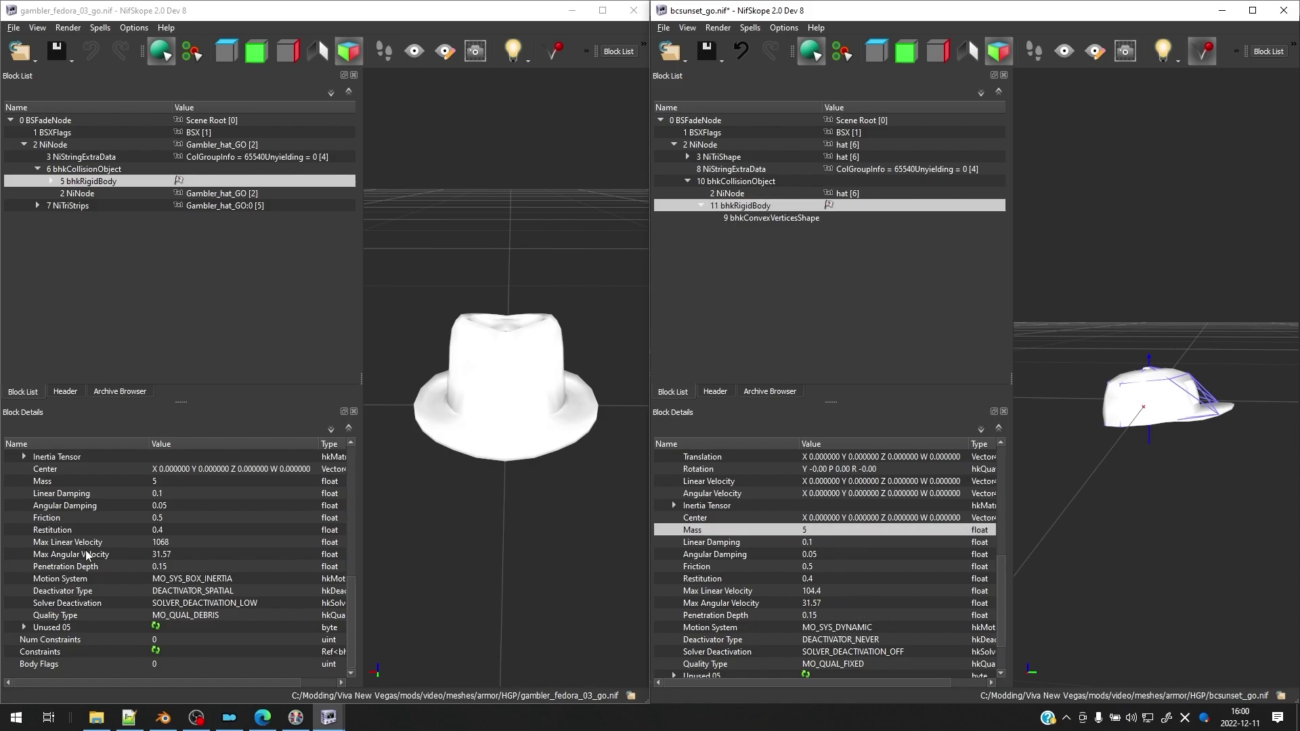
Set the hat's Max Linear Velocity to 1068, matching the fedora
click(175, 483)
click(179, 549)
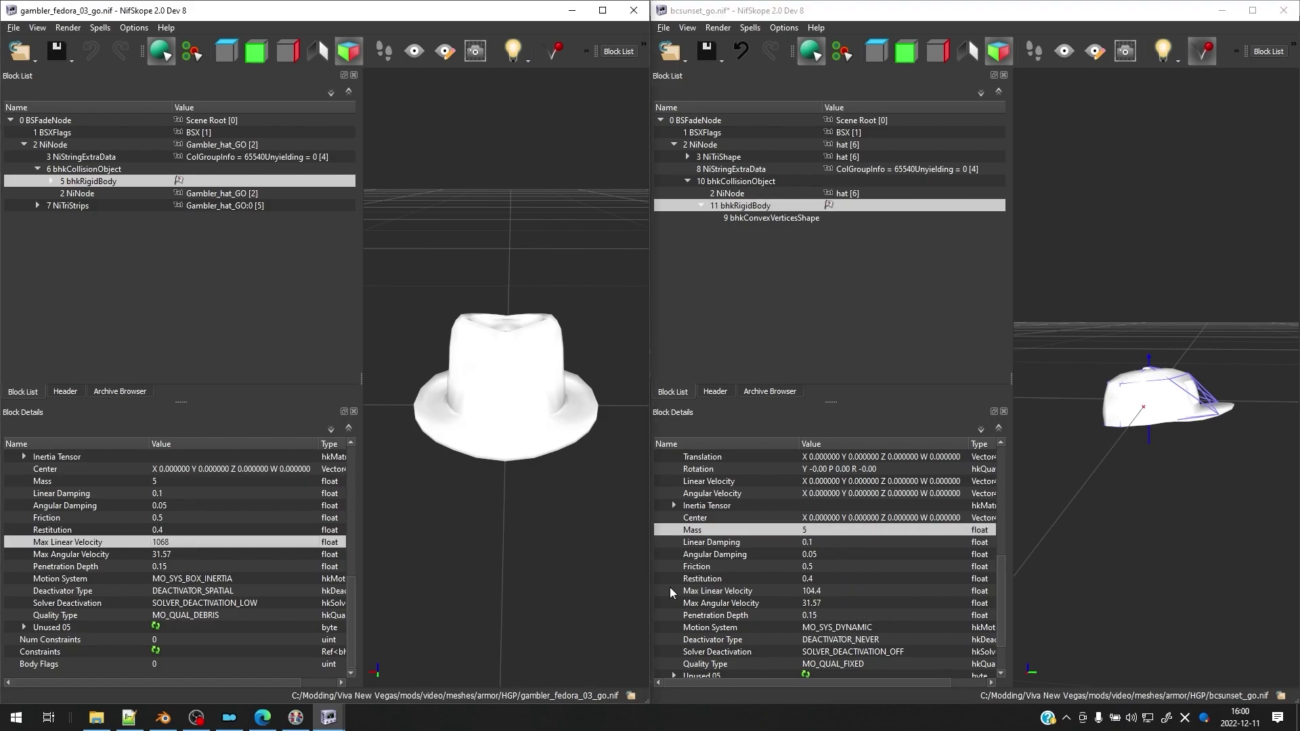
double_click(831, 592)
text(1)
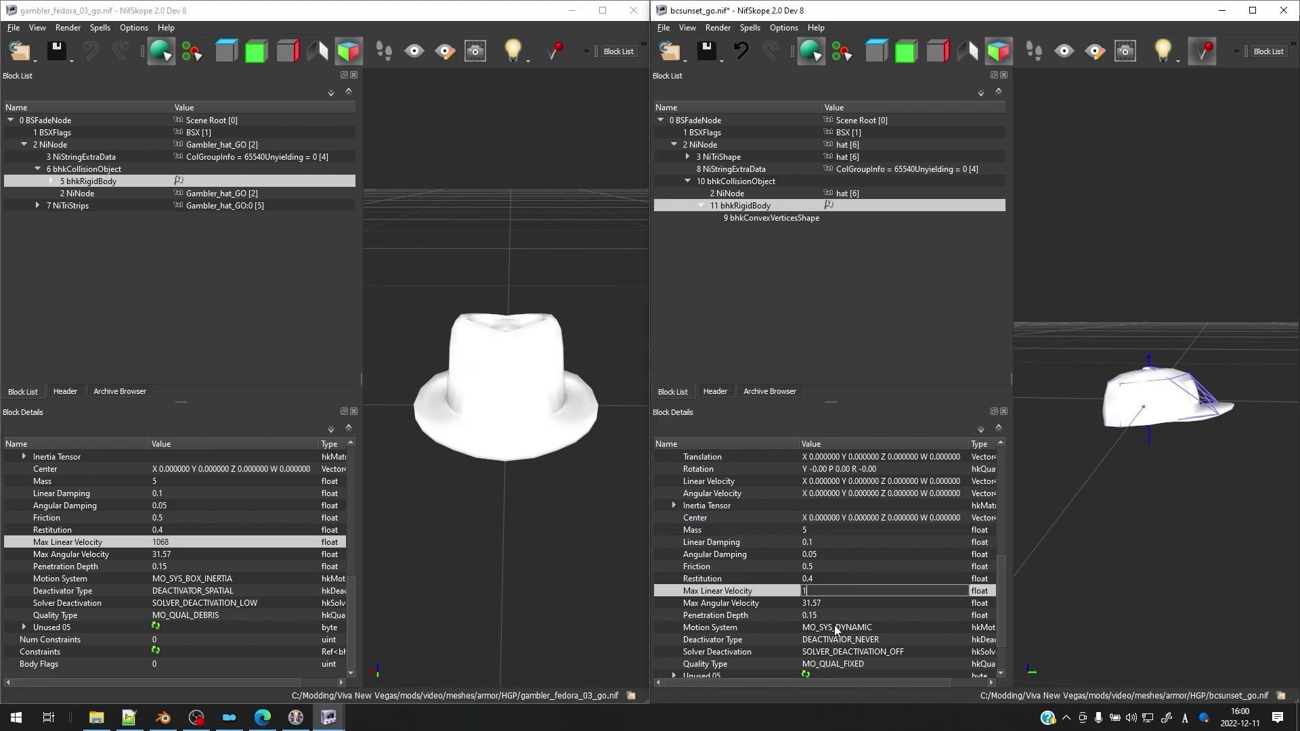
text(068)
key(Return)
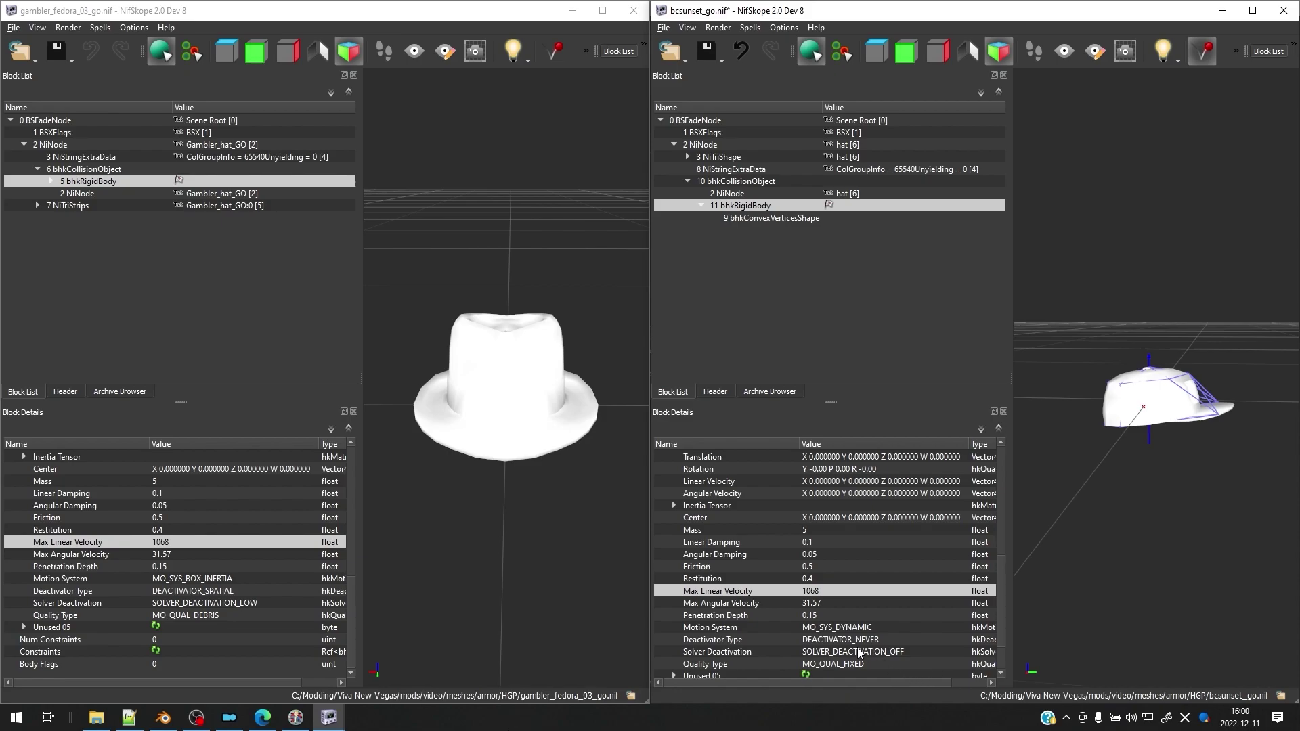
Set Motion System to MO_SYS_BOX_INERTIA and Deactivator Type to DEACTIVATOR_SPATIAL
drag(889, 630, 833, 667)
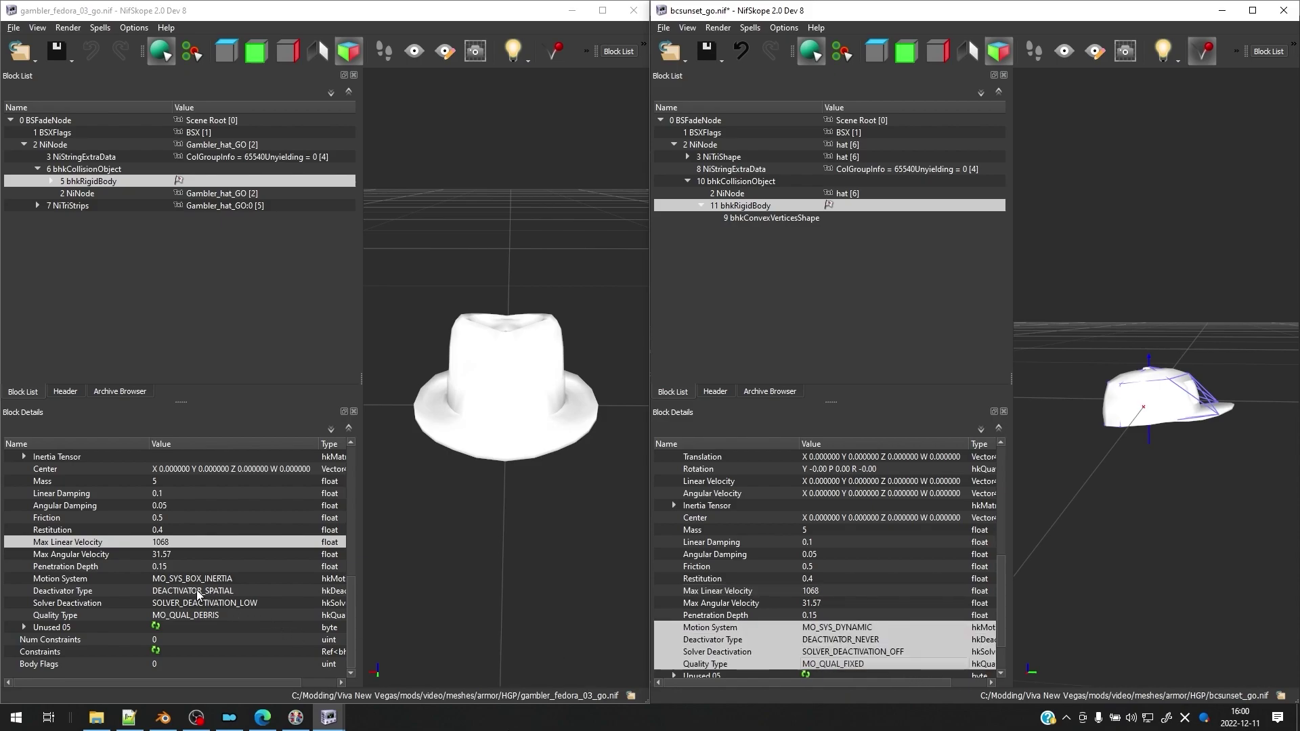
drag(189, 579, 190, 615)
scroll(778, 645, down, 2)
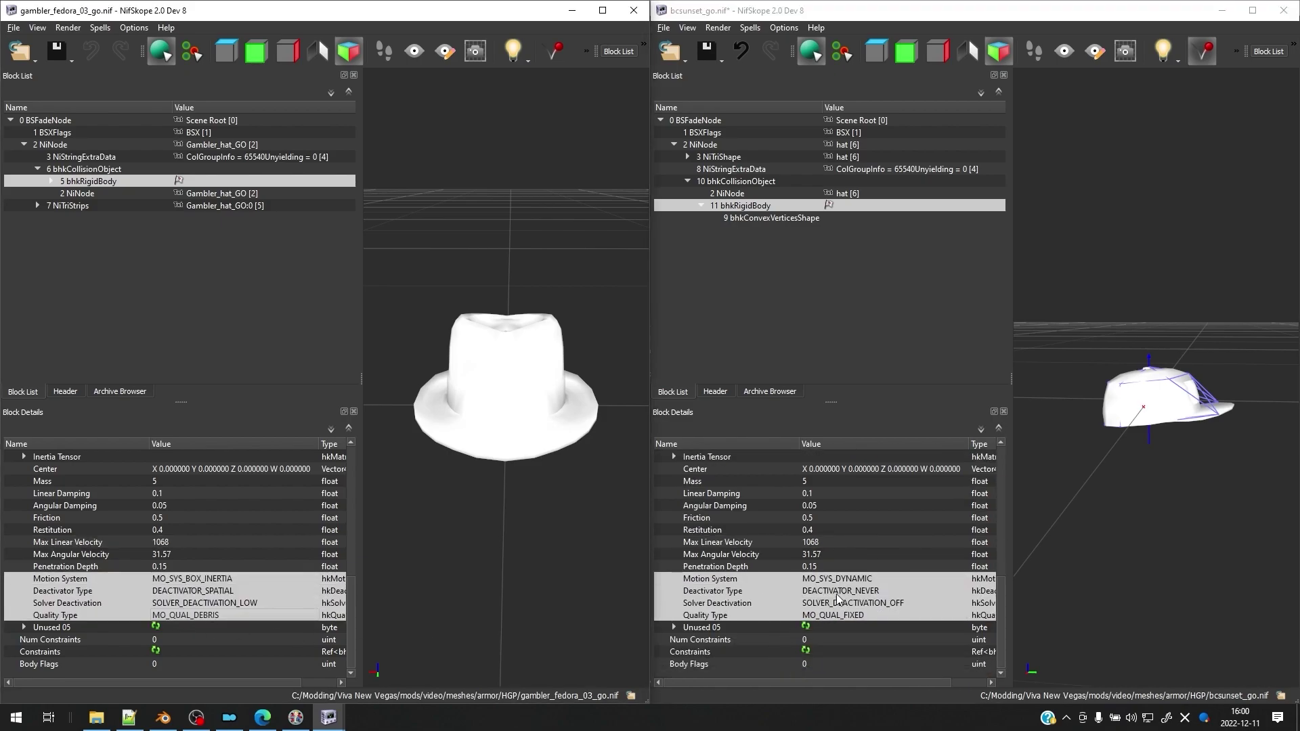
double_click(848, 579)
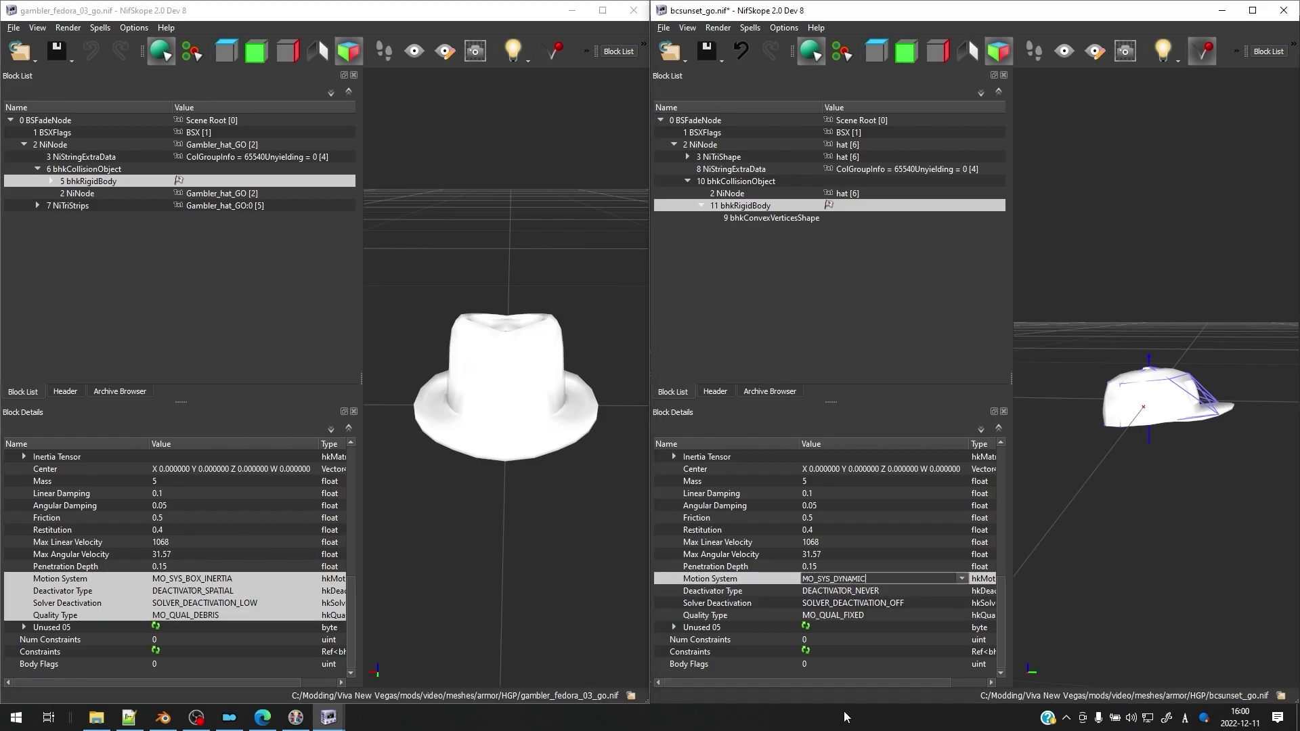
click(961, 579)
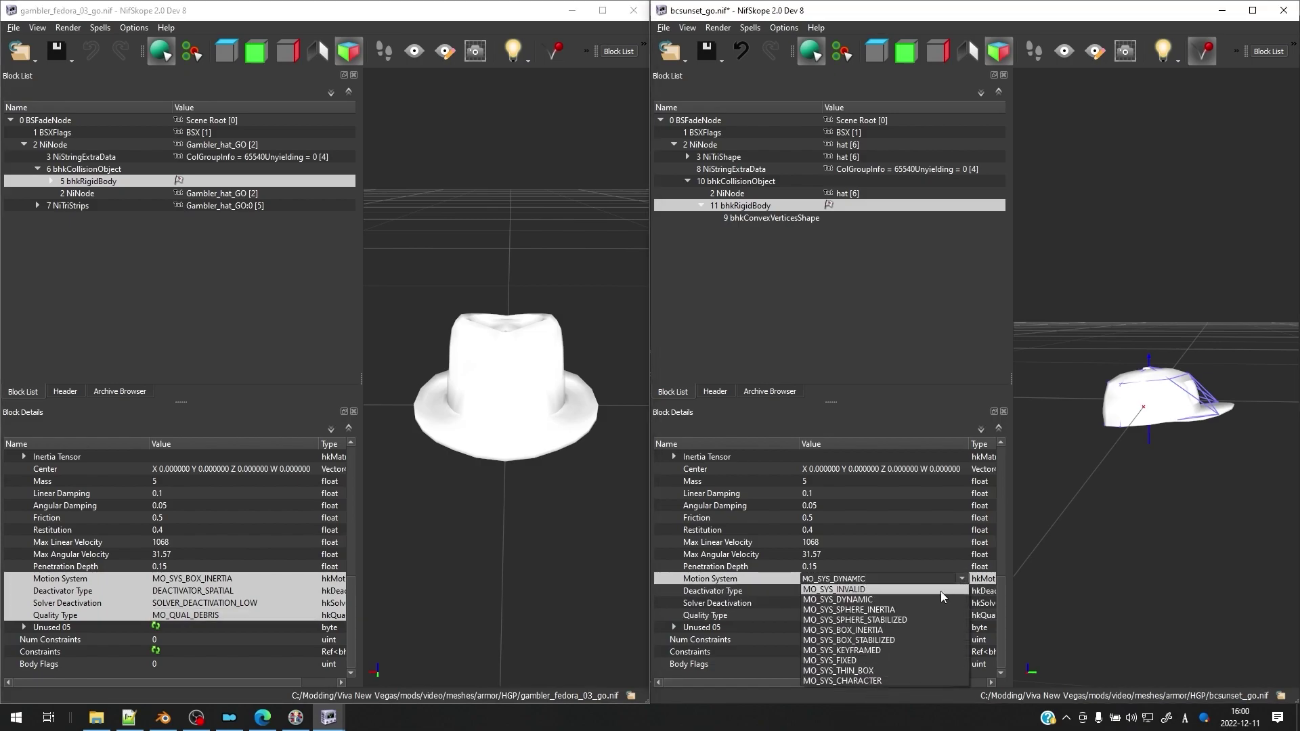
click(901, 631)
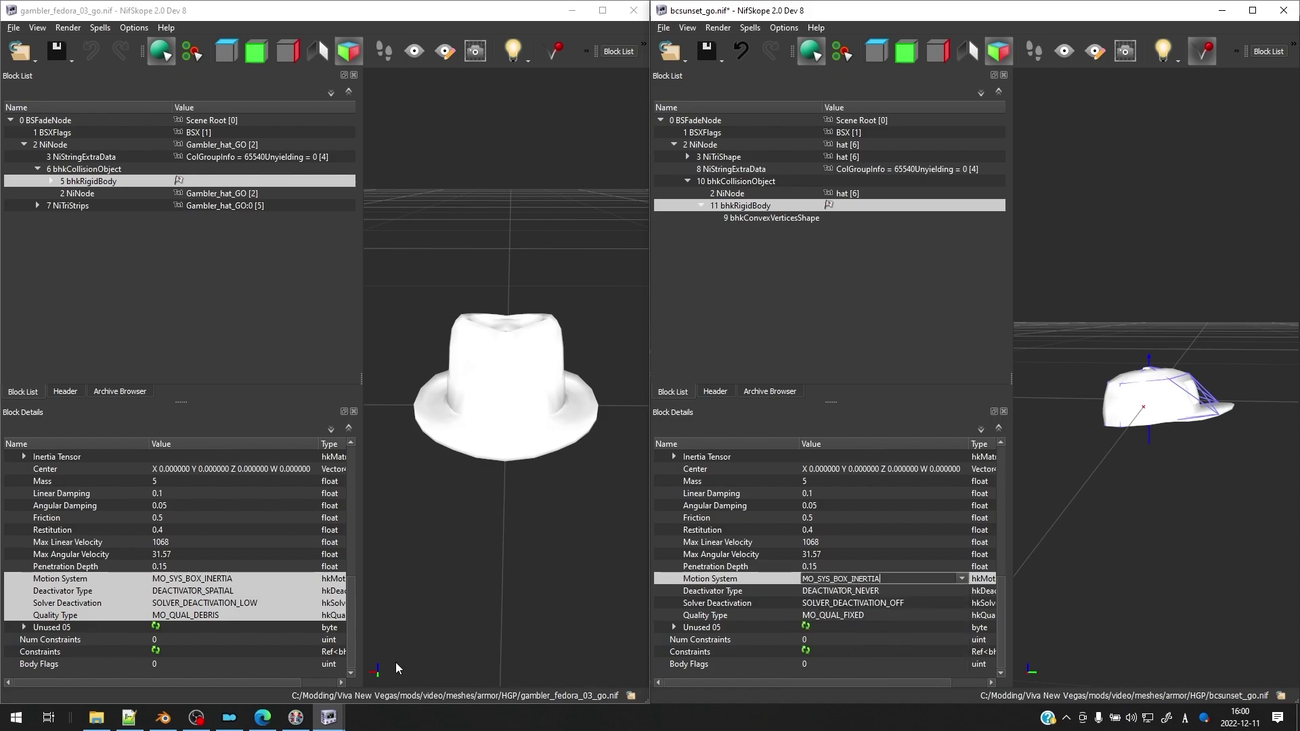
double_click(910, 591)
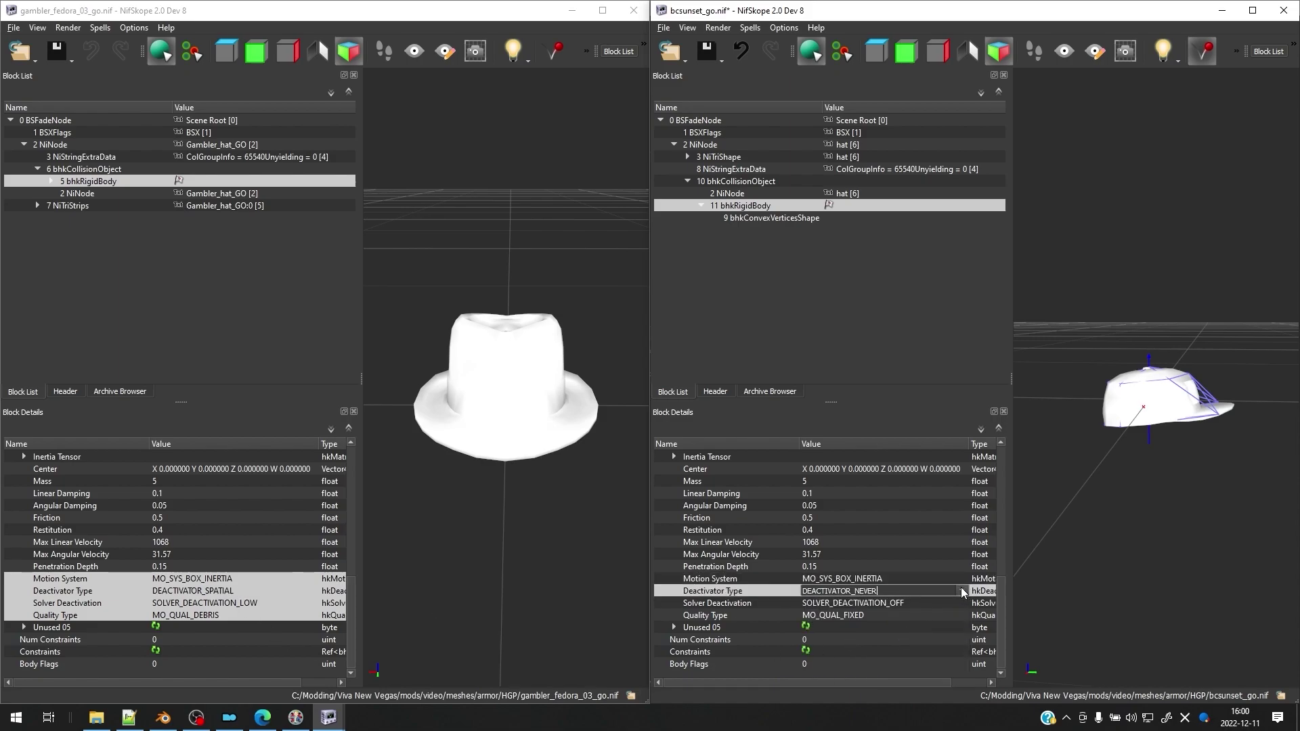
click(963, 591)
click(929, 624)
Set Solver Deactivation to SOLVER_DEACTIVATION_LOW and Quality Type to MO_QUAL_DEBRIS
click(950, 603)
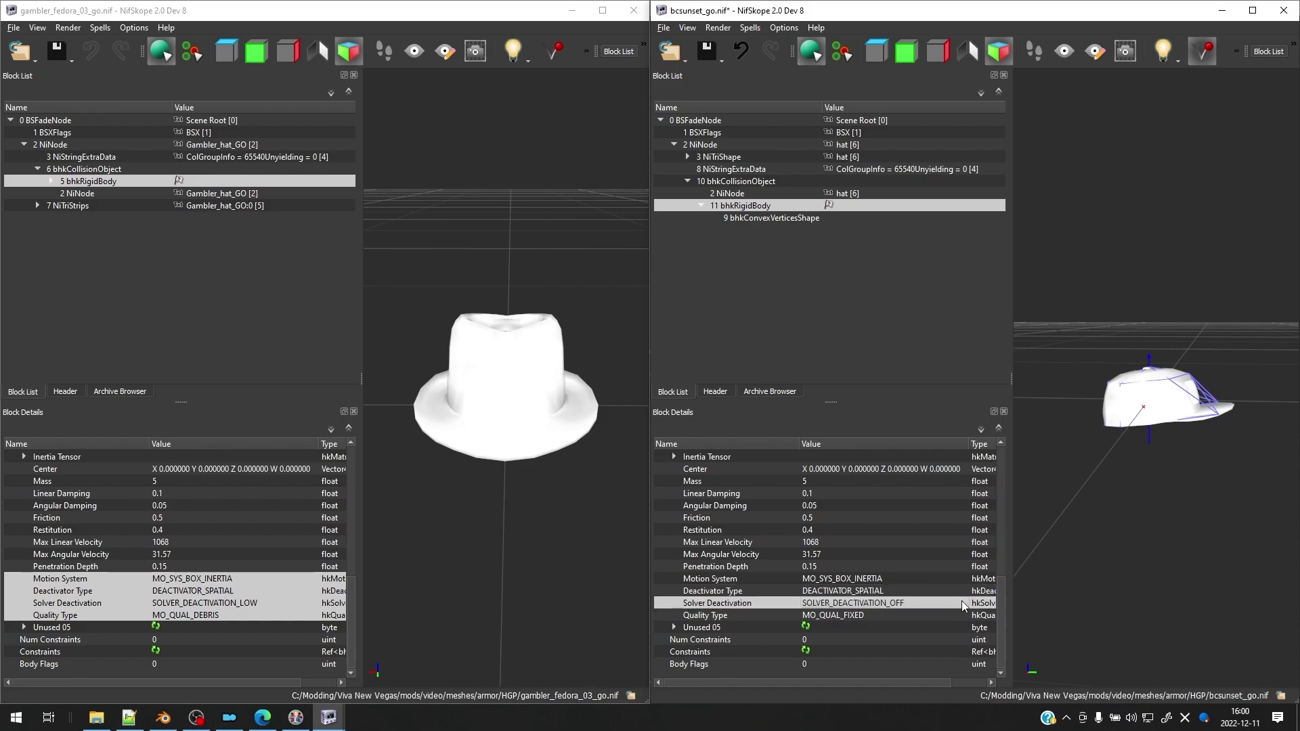
double_click(962, 602)
click(963, 602)
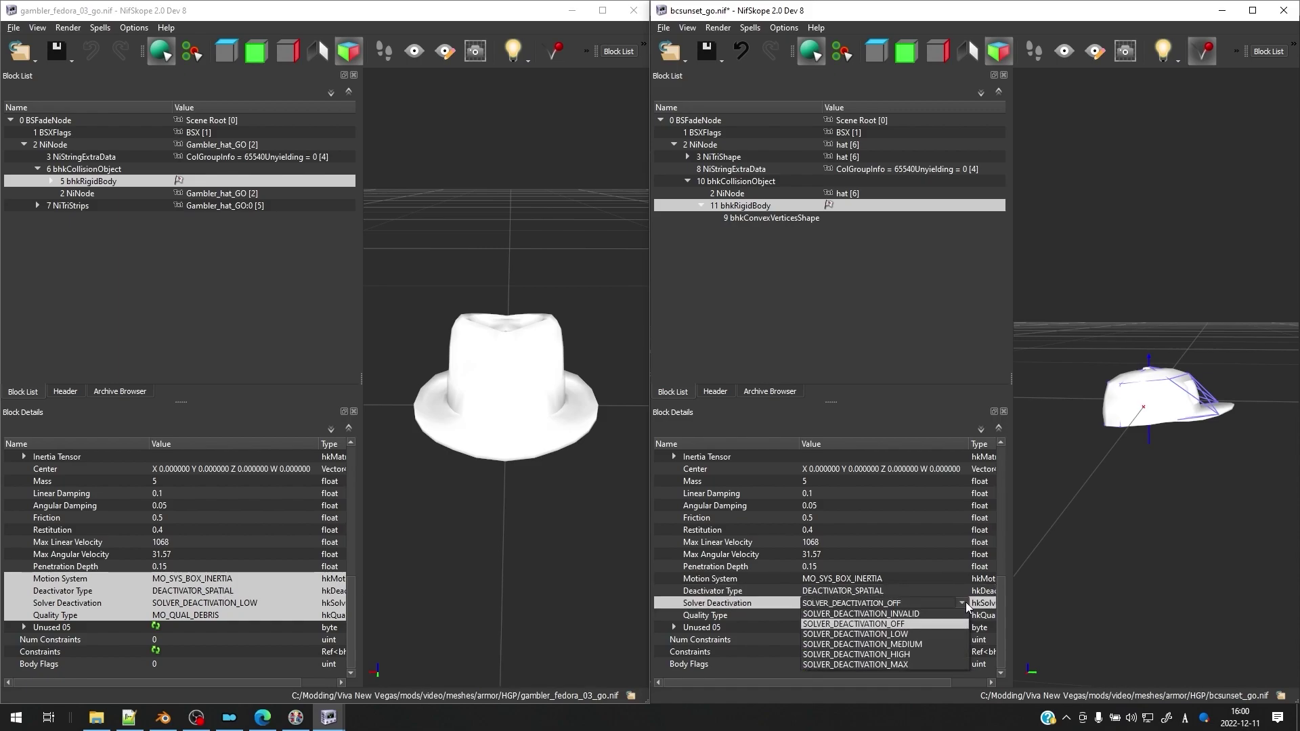
click(940, 634)
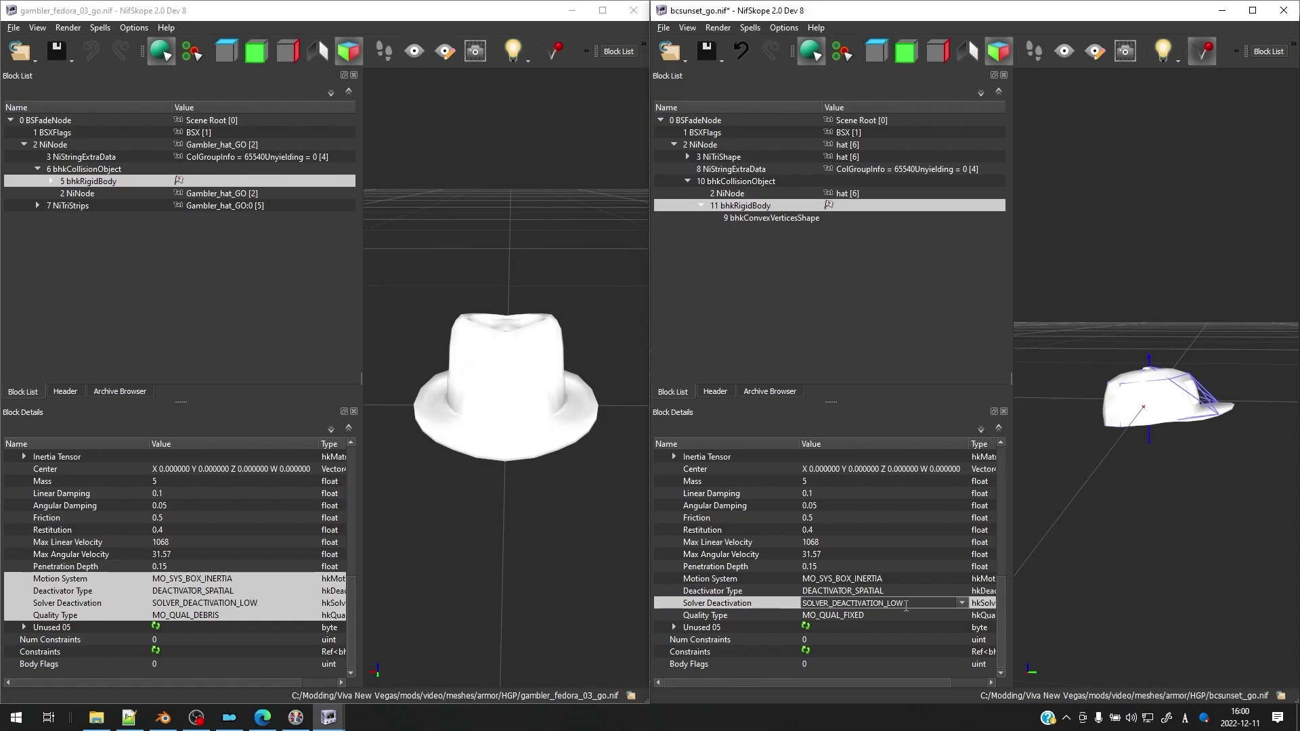
click(966, 613)
double_click(952, 615)
click(961, 614)
scroll(900, 665, up, 1)
click(894, 661)
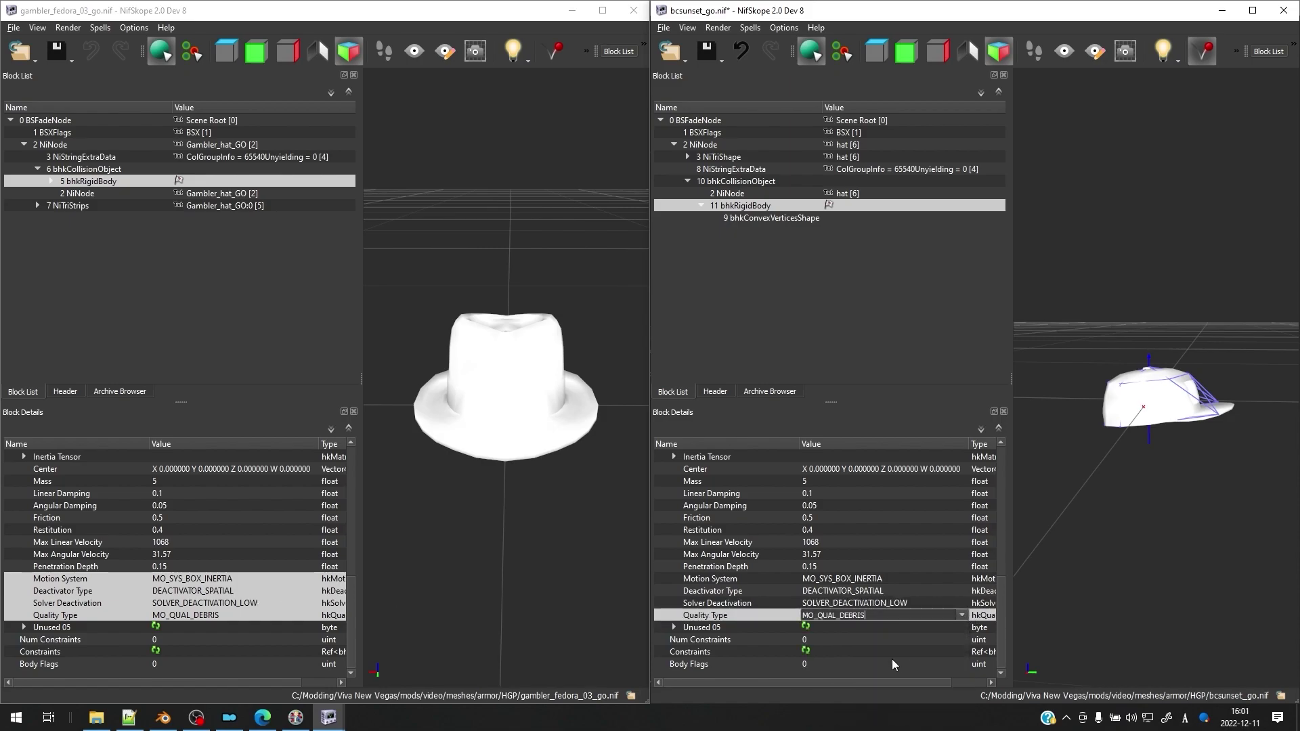
click(944, 558)
click(909, 586)
click(894, 571)
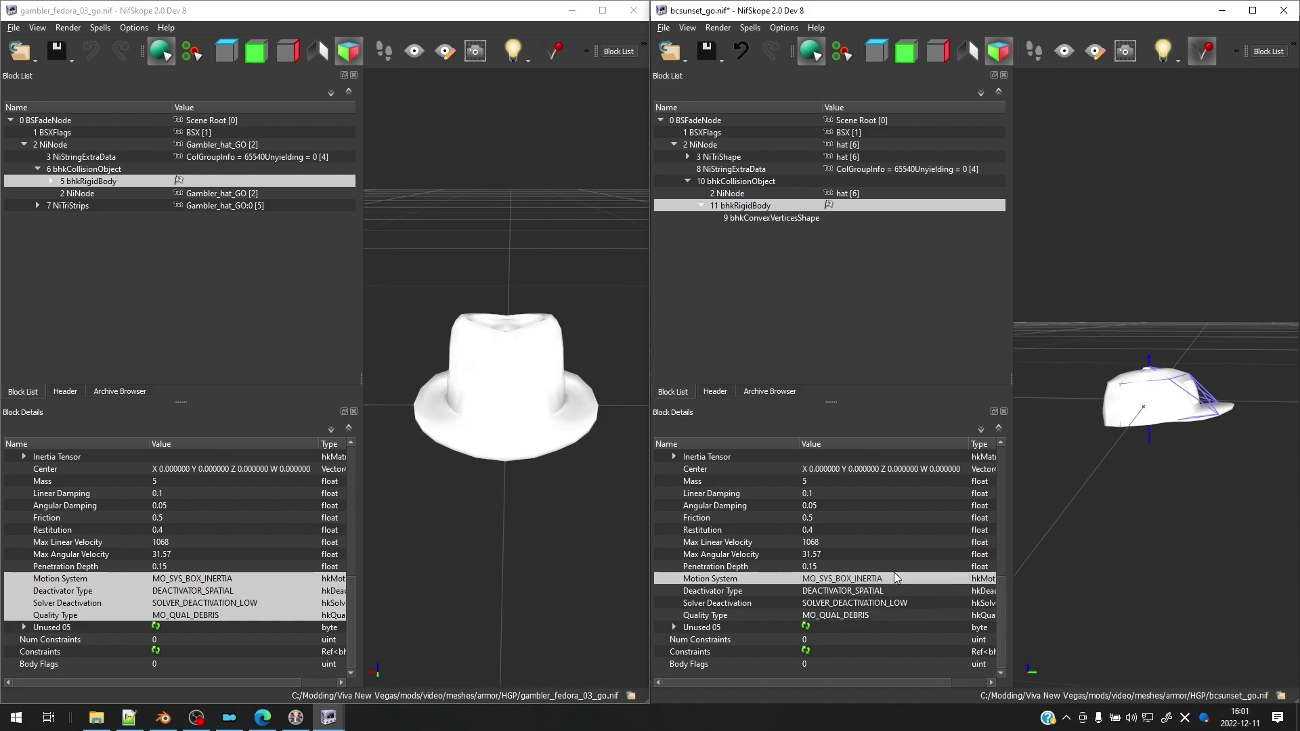
shift+click(897, 613)
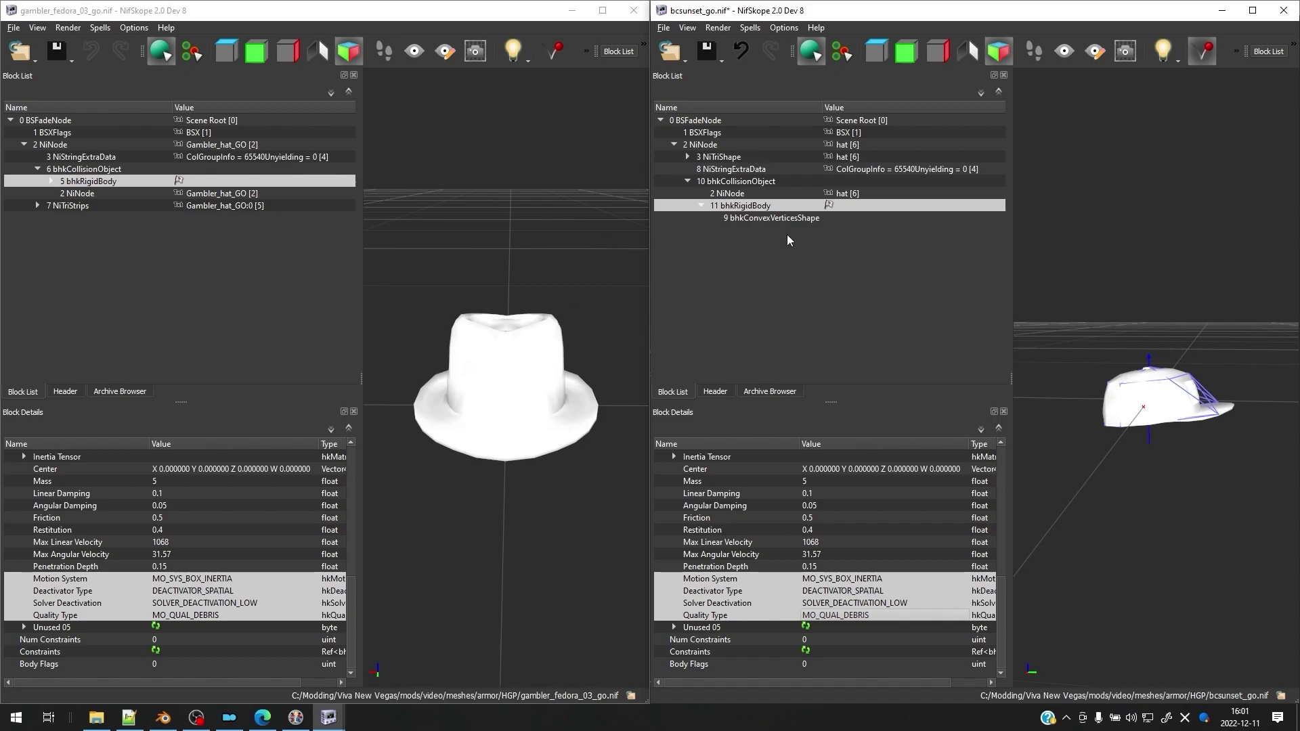
Set the cap's bhkConvexVerticesShape Material to FO_HAV_MAT_CLOTH, matching the fedora's shape
click(753, 219)
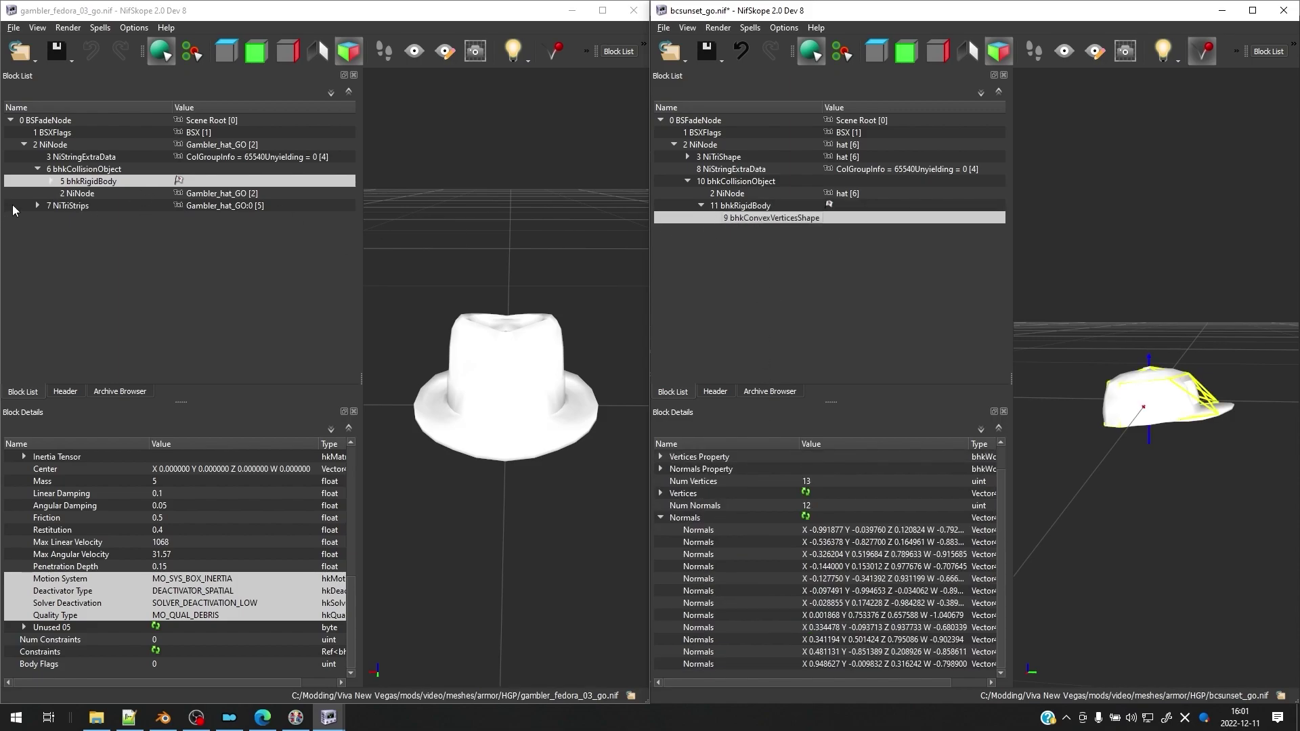
click(51, 181)
click(119, 195)
scroll(853, 512, up, 1)
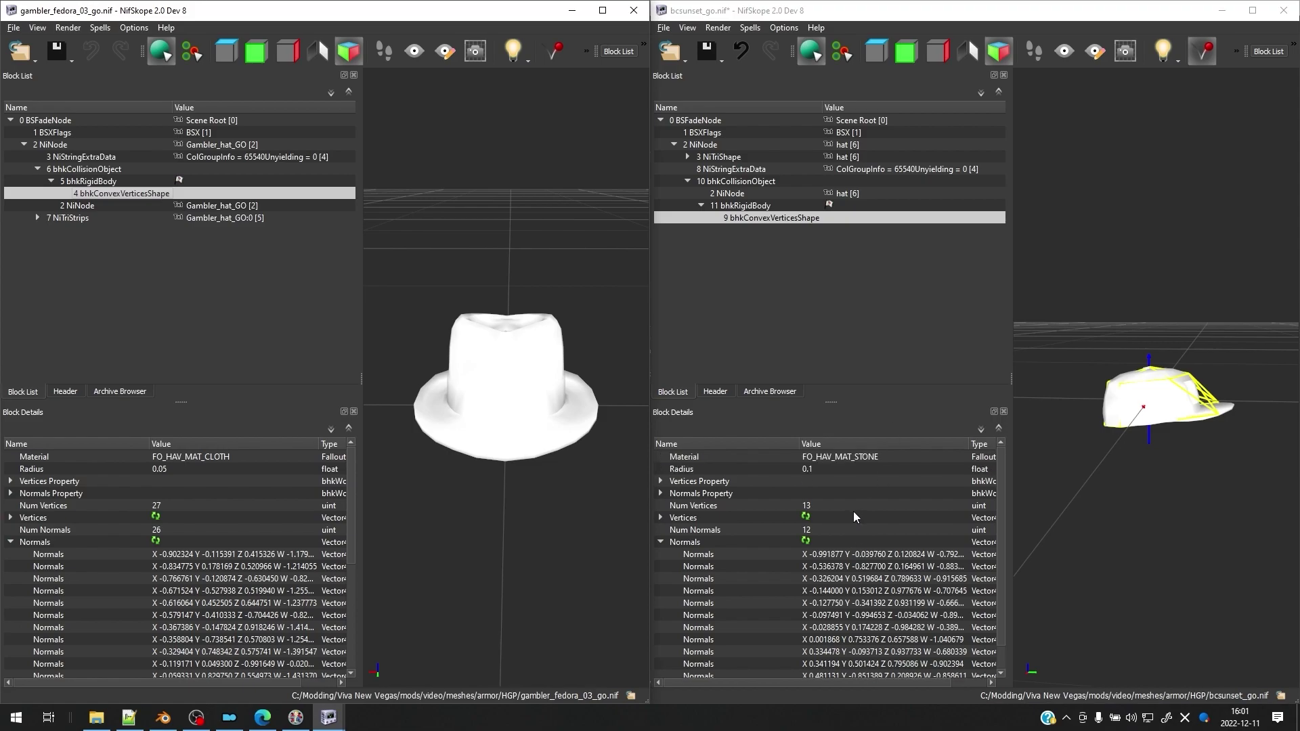
click(906, 458)
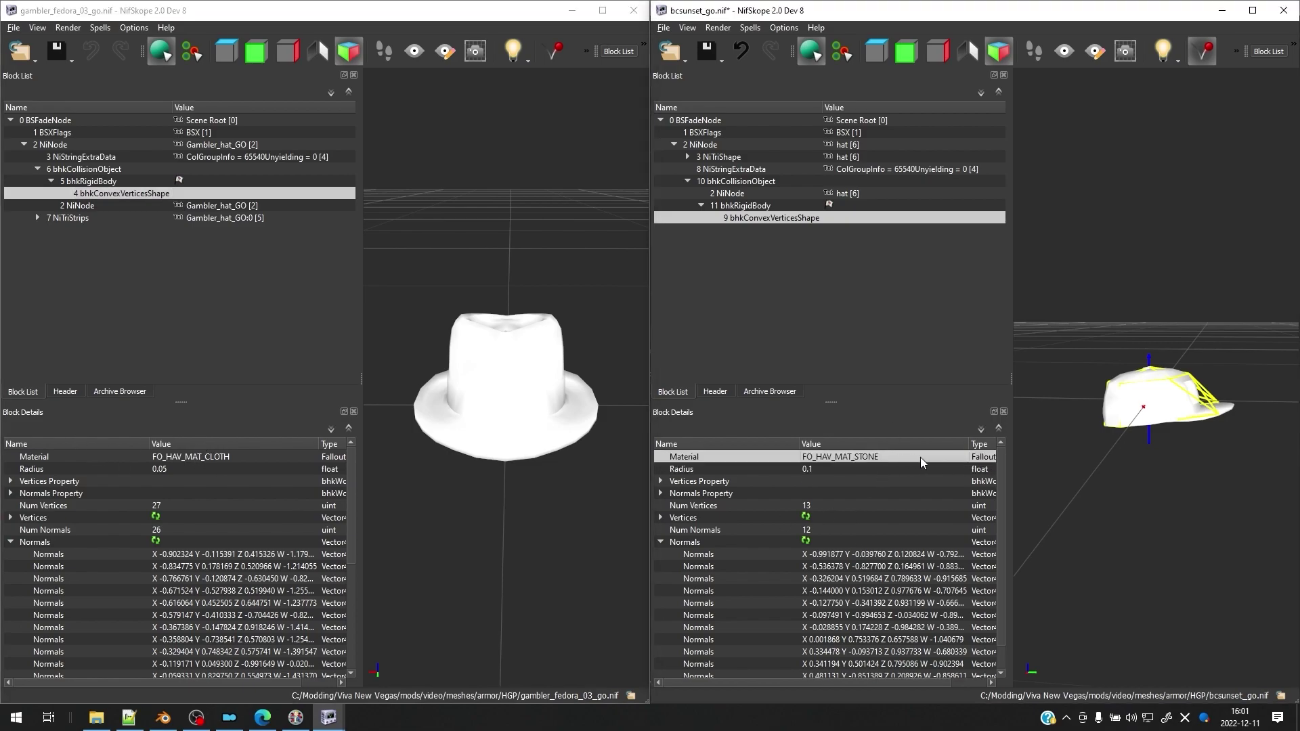
click(967, 457)
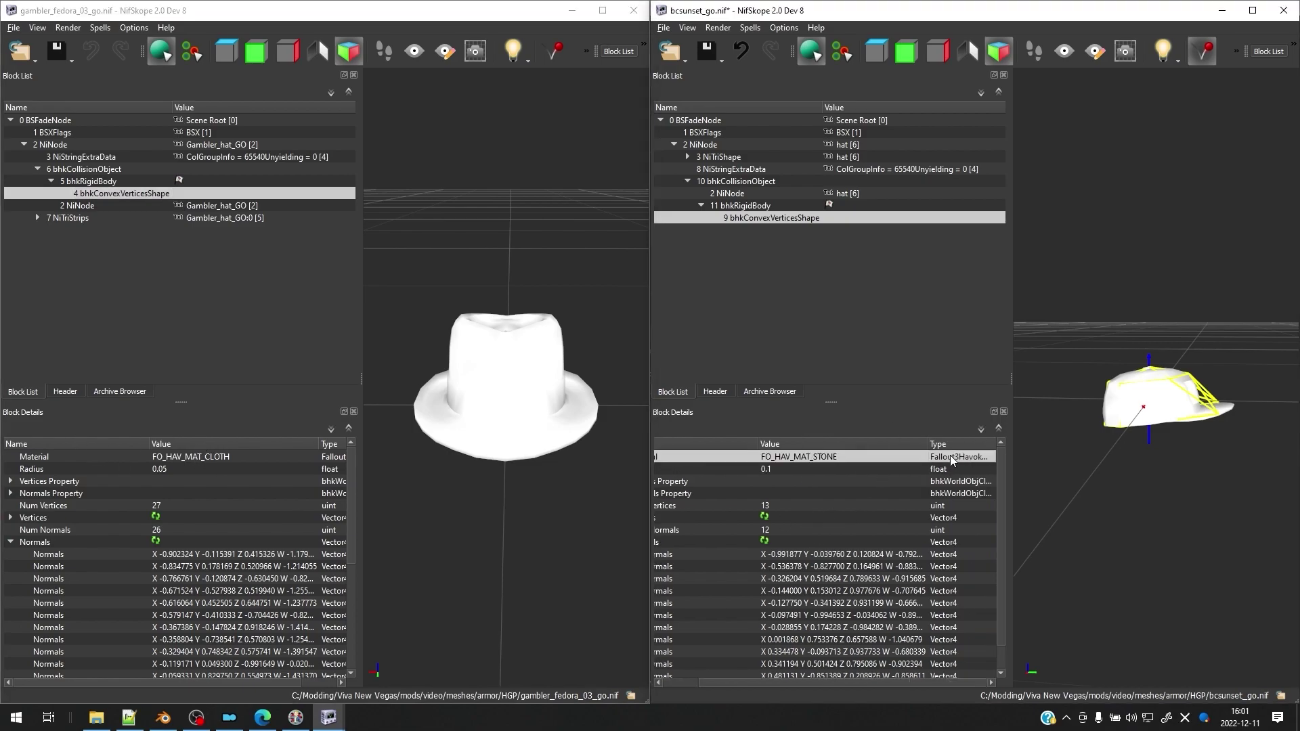
double_click(871, 452)
click(921, 457)
click(875, 477)
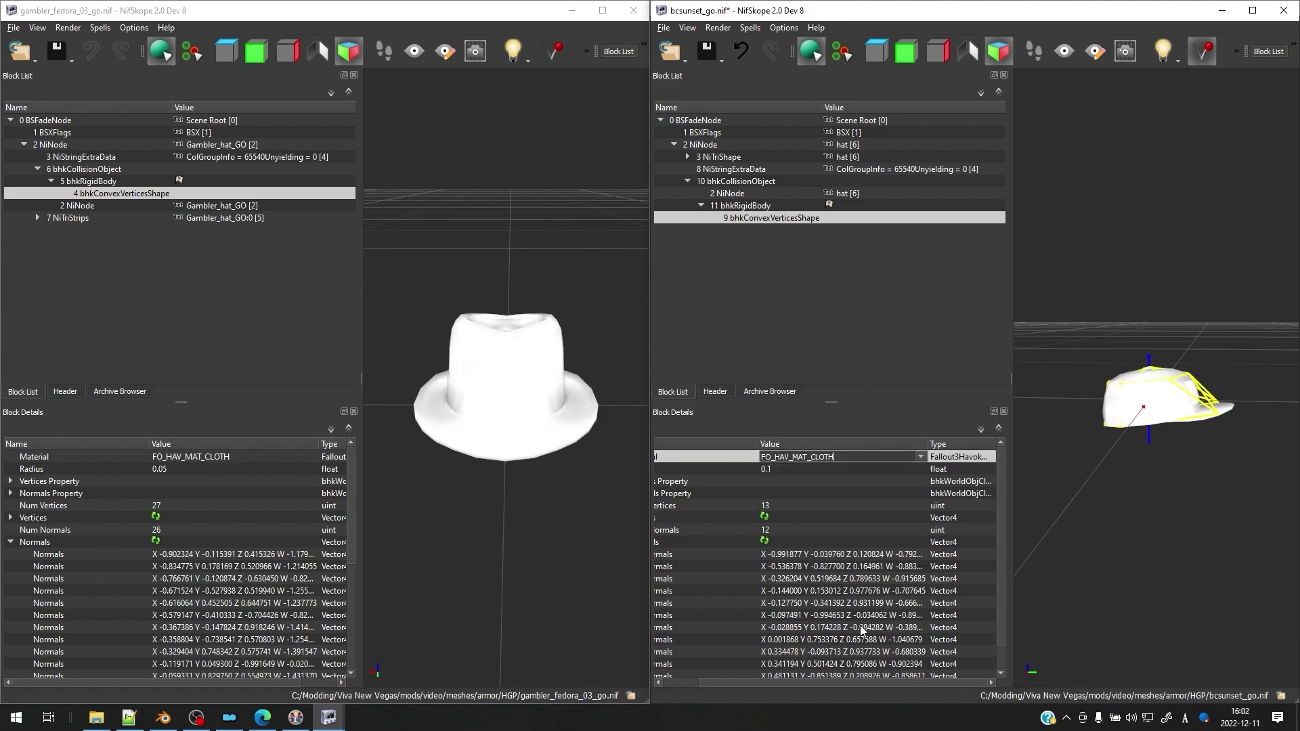
Review the cap's hat mesh shape and return to its collision shape details
drag(791, 683, 747, 677)
click(1190, 400)
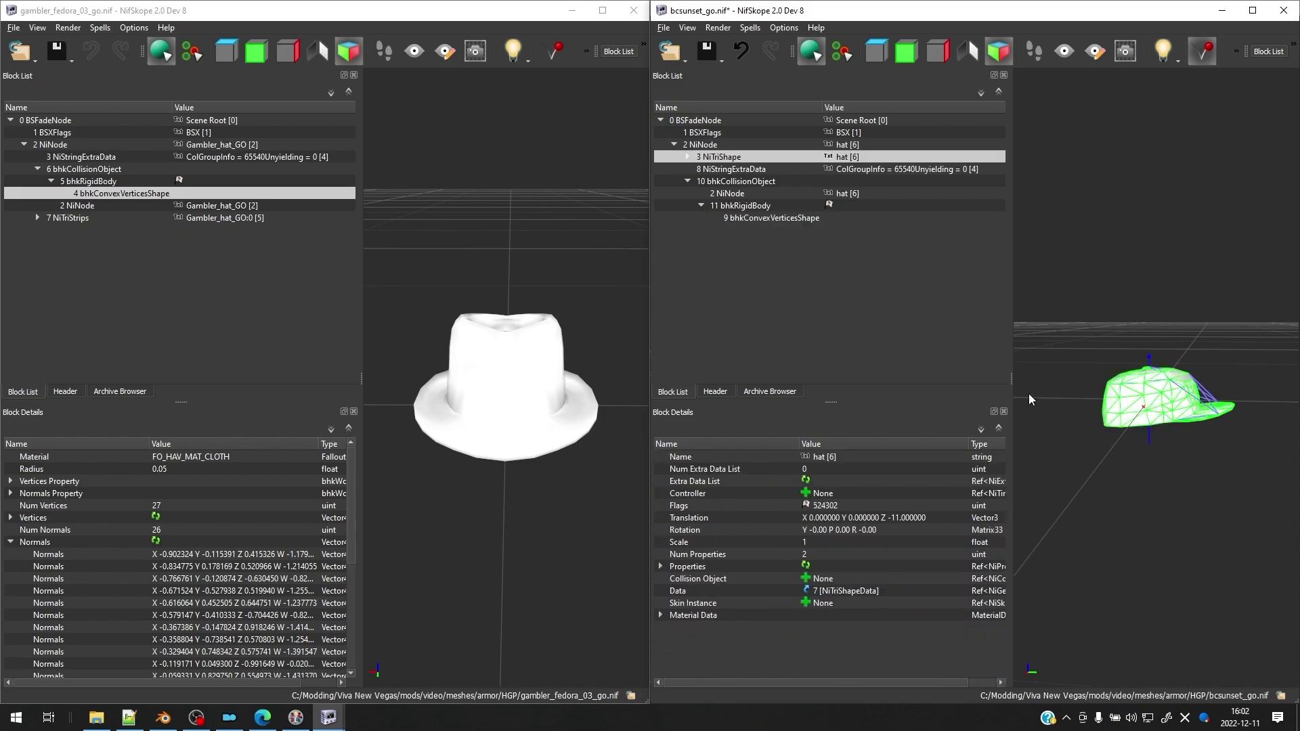
click(774, 218)
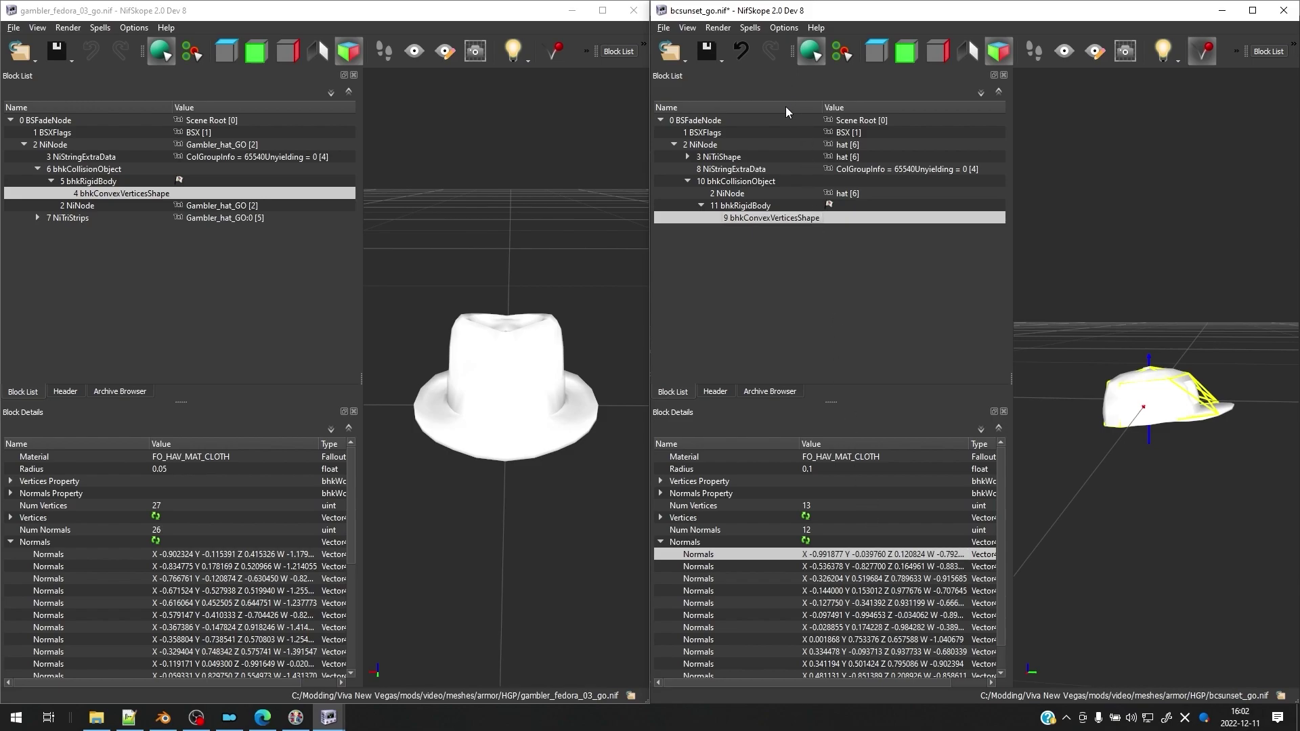
mouse_move(263, 719)
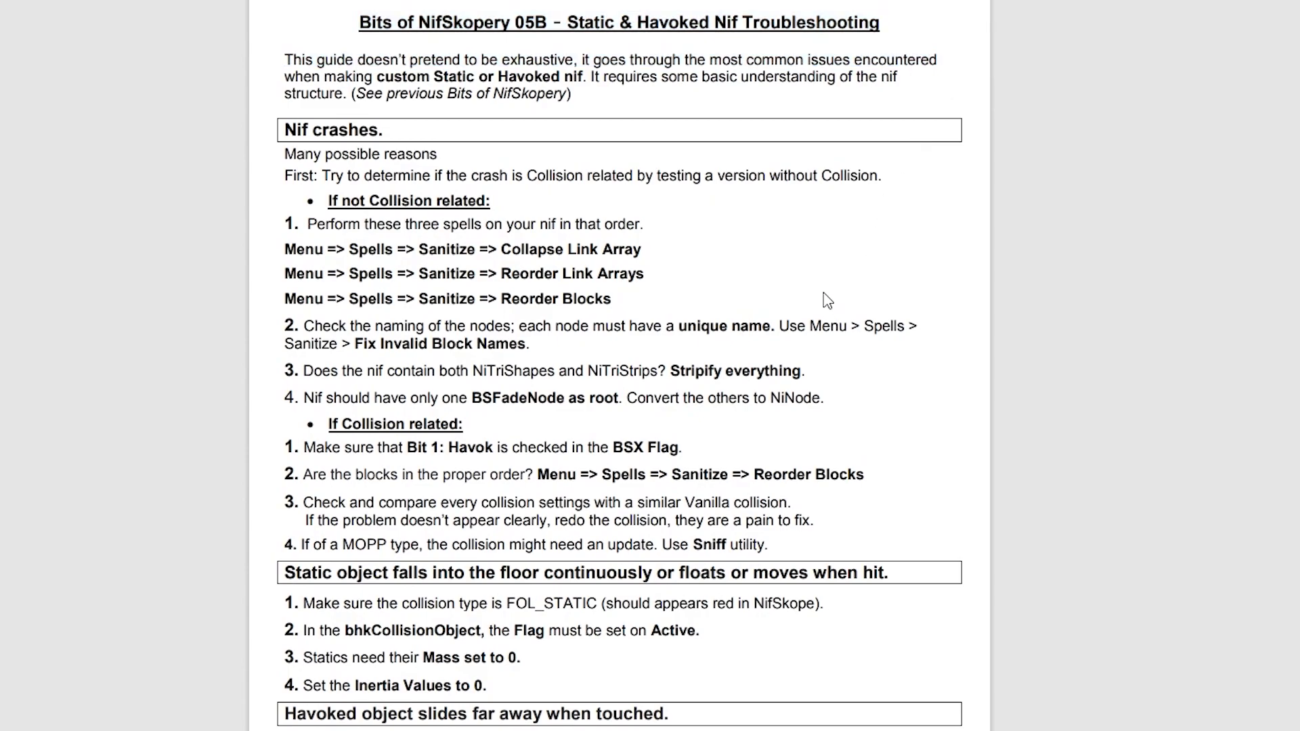
Highlight the guide's title and scroll through its recommended sanitize spells
drag(357, 22, 906, 27)
scroll(359, 204, down, 10)
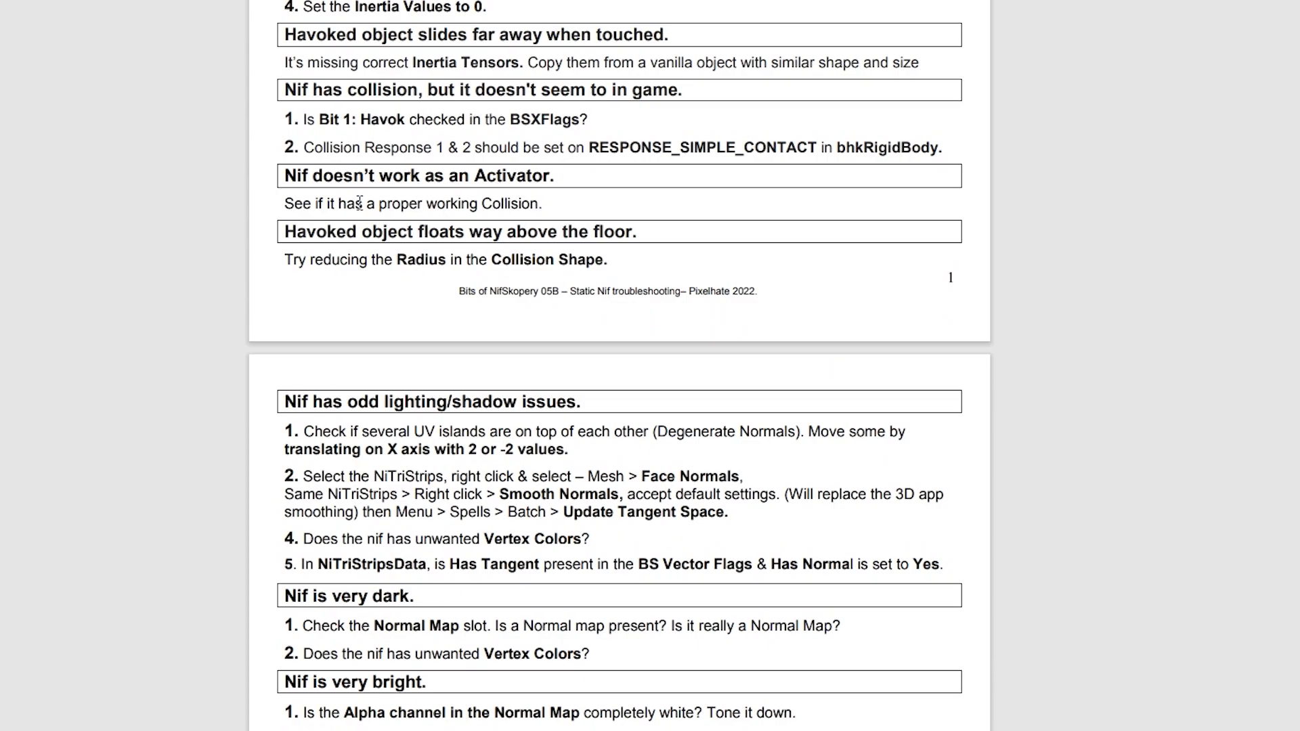
scroll(359, 203, up, 6)
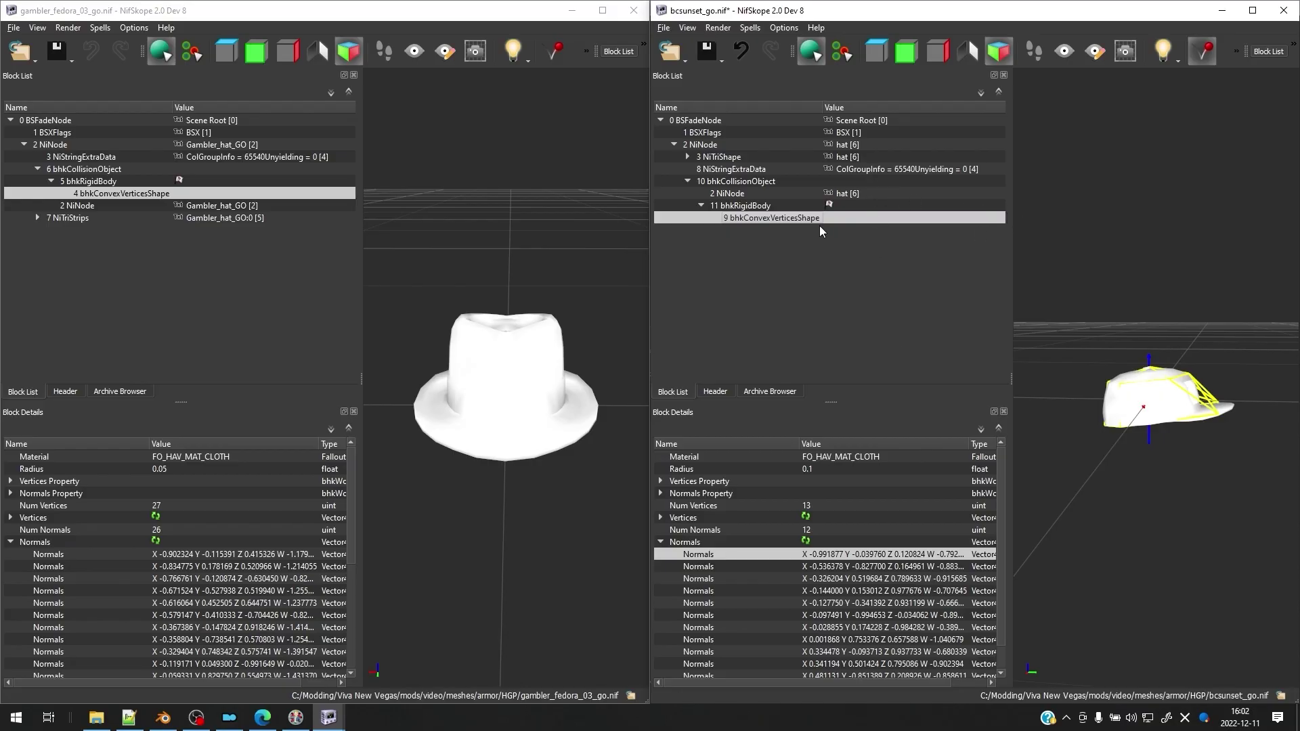
Run the Sanitize spells Collapse Link Arrays, Reorder Link Arrays and Reorder Blocks on the cap
click(723, 28)
click(711, 30)
click(752, 28)
mouse_move(782, 71)
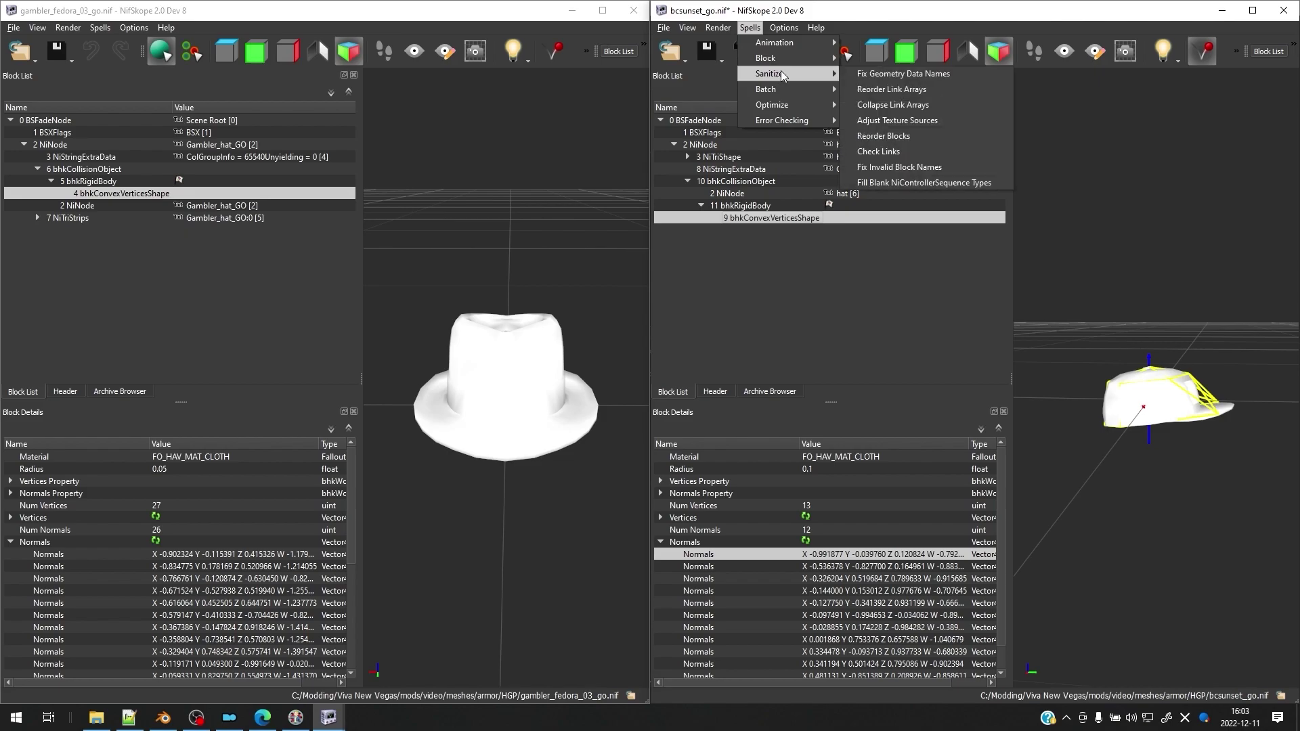
click(913, 104)
click(751, 28)
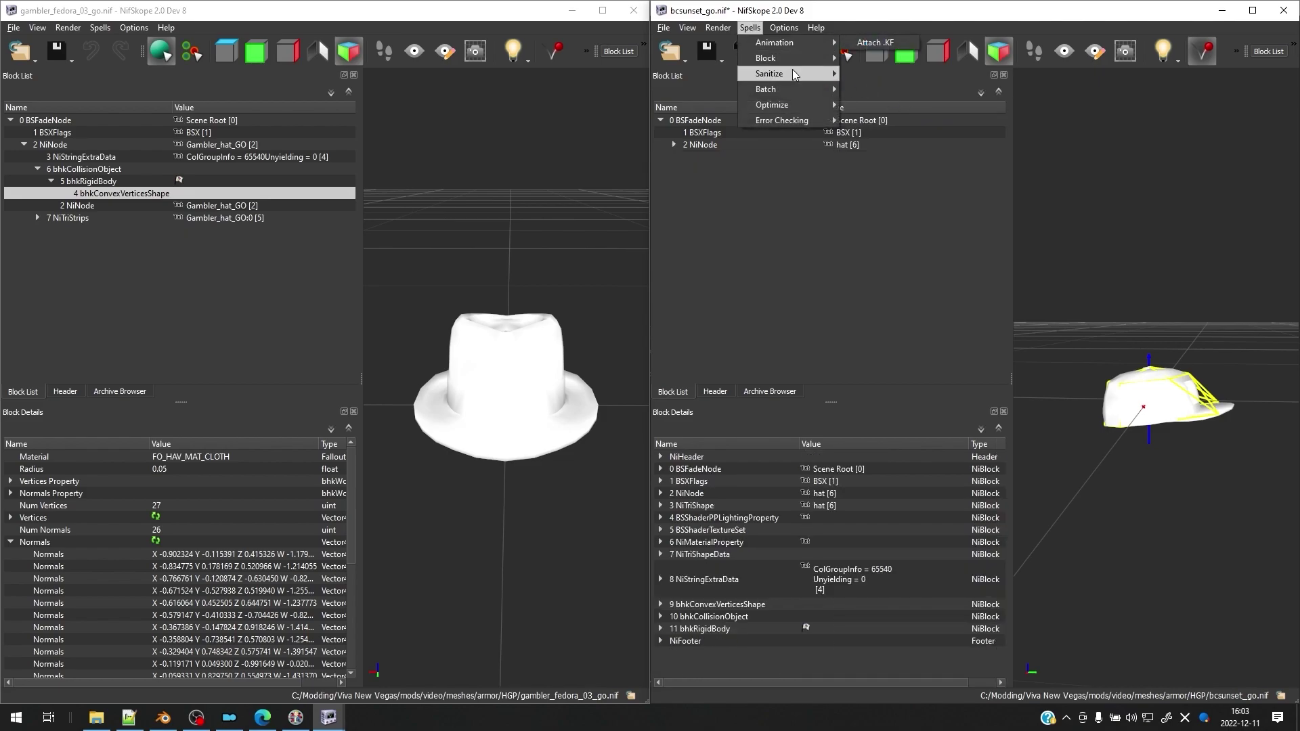
click(900, 93)
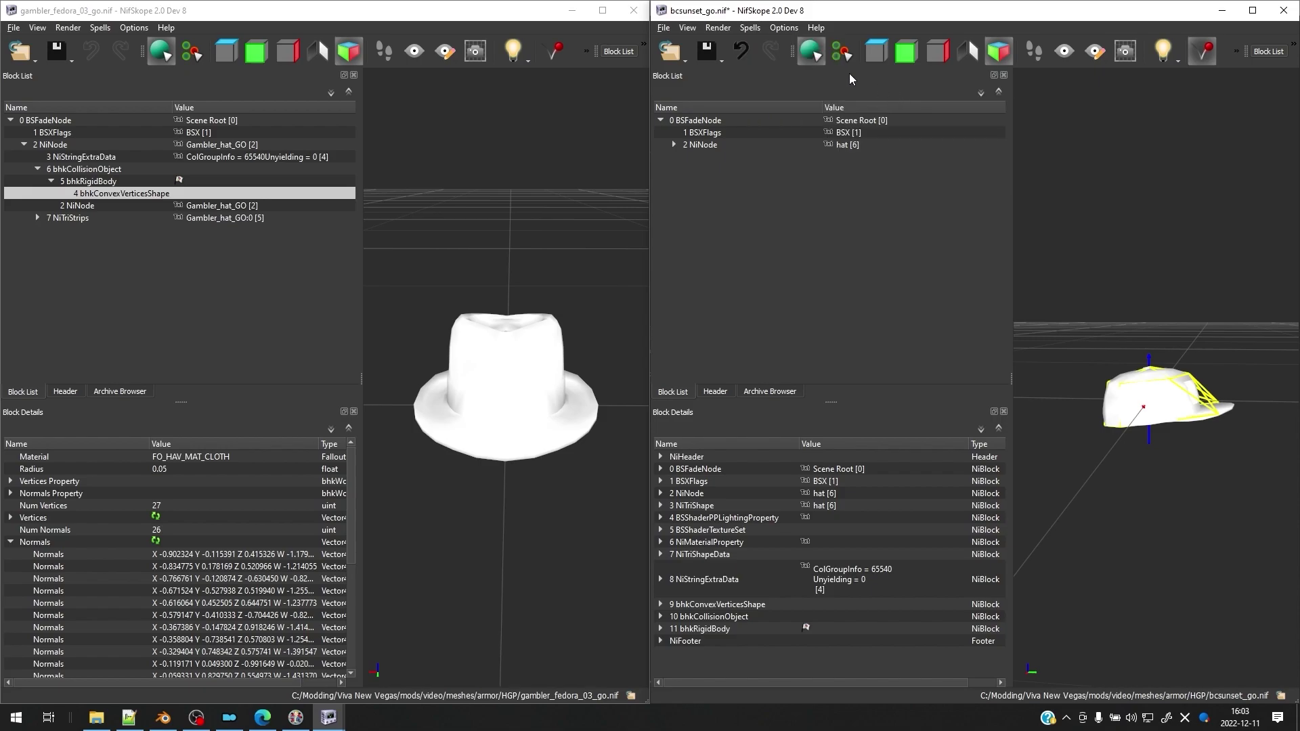
click(751, 28)
mouse_move(781, 72)
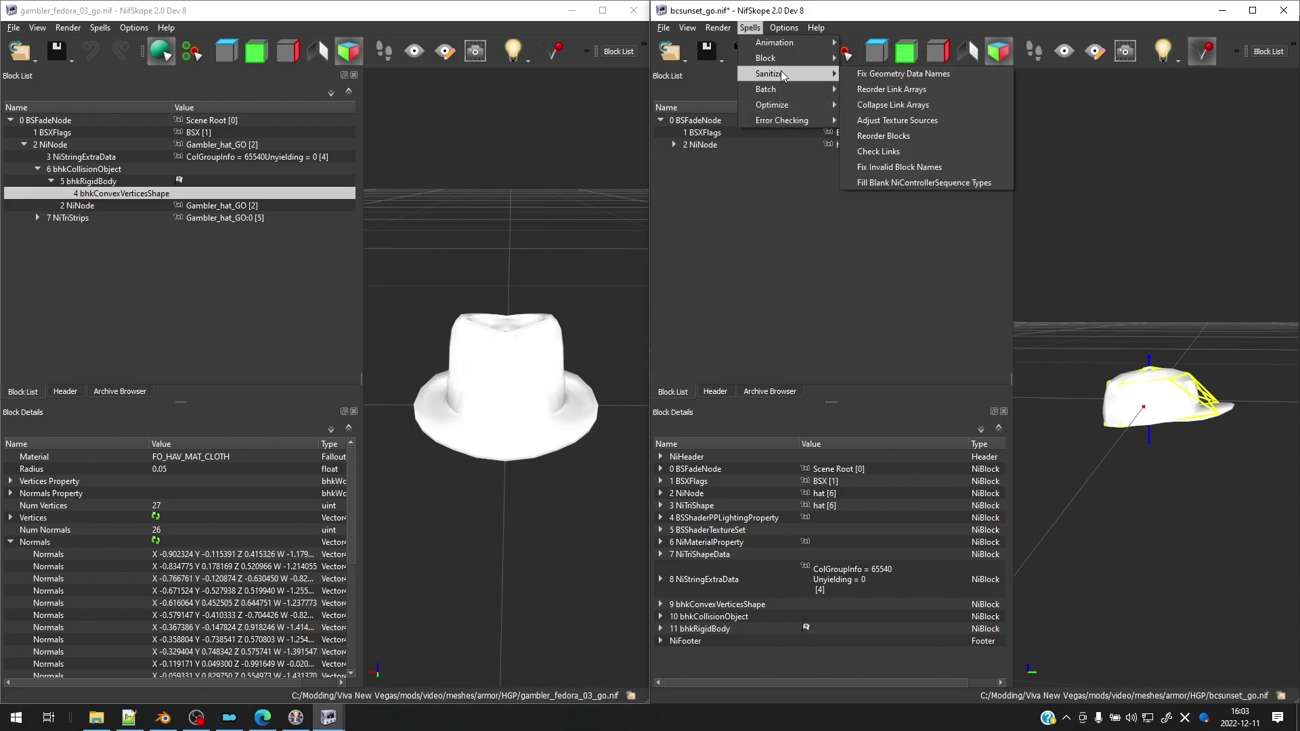
click(904, 136)
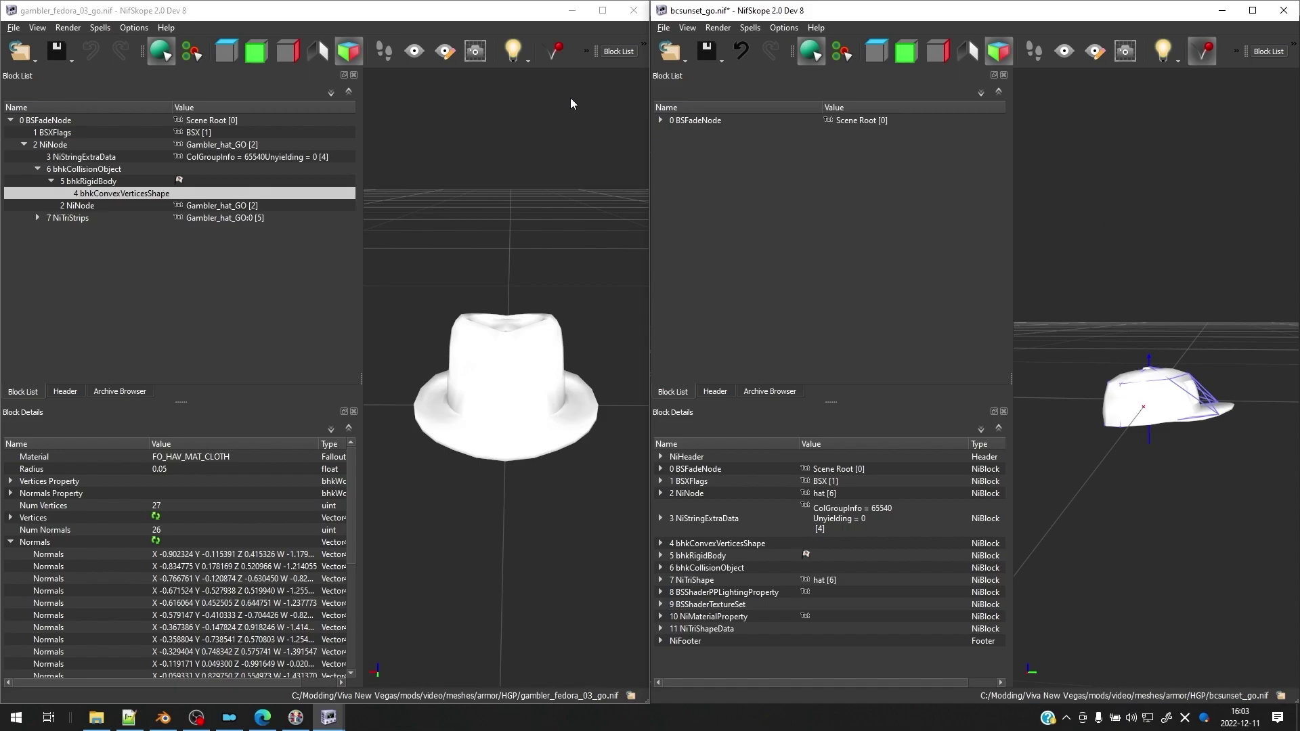
Save the sanitized bcsunset_go.nif and dismiss the name-sanitized warning
click(553, 51)
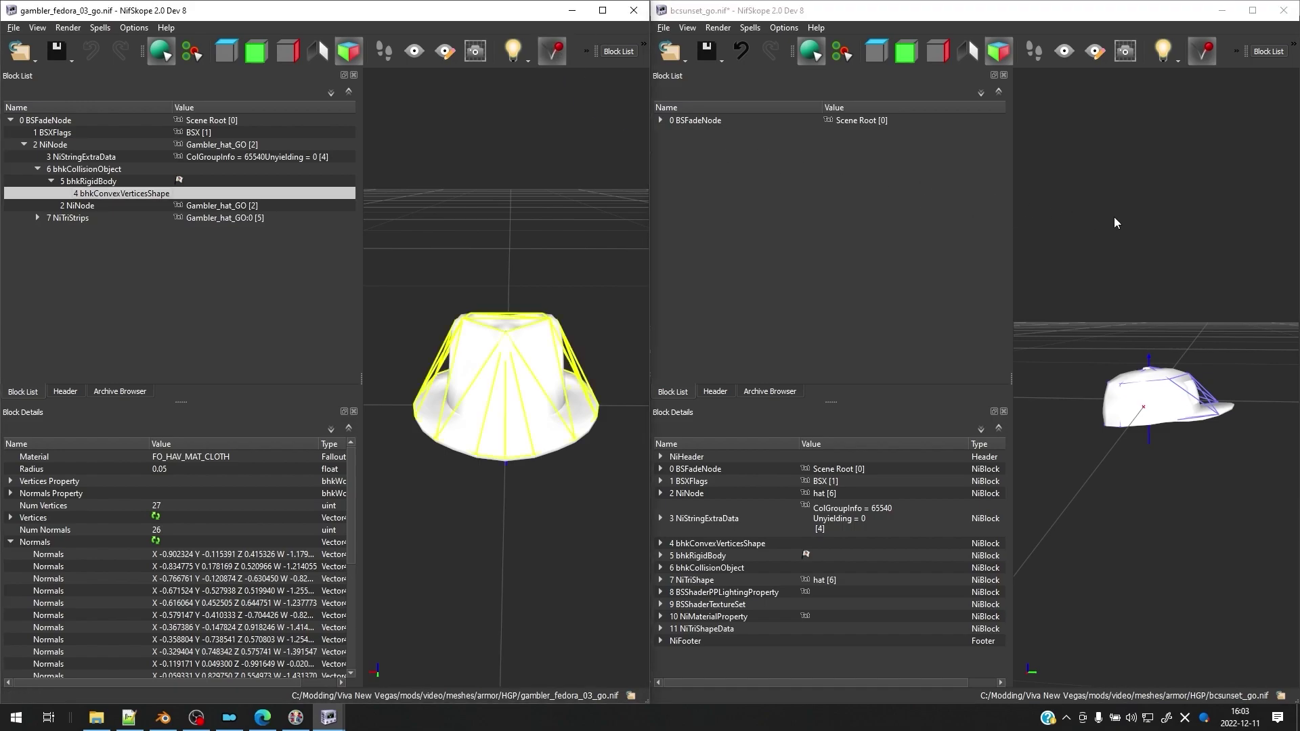
click(661, 121)
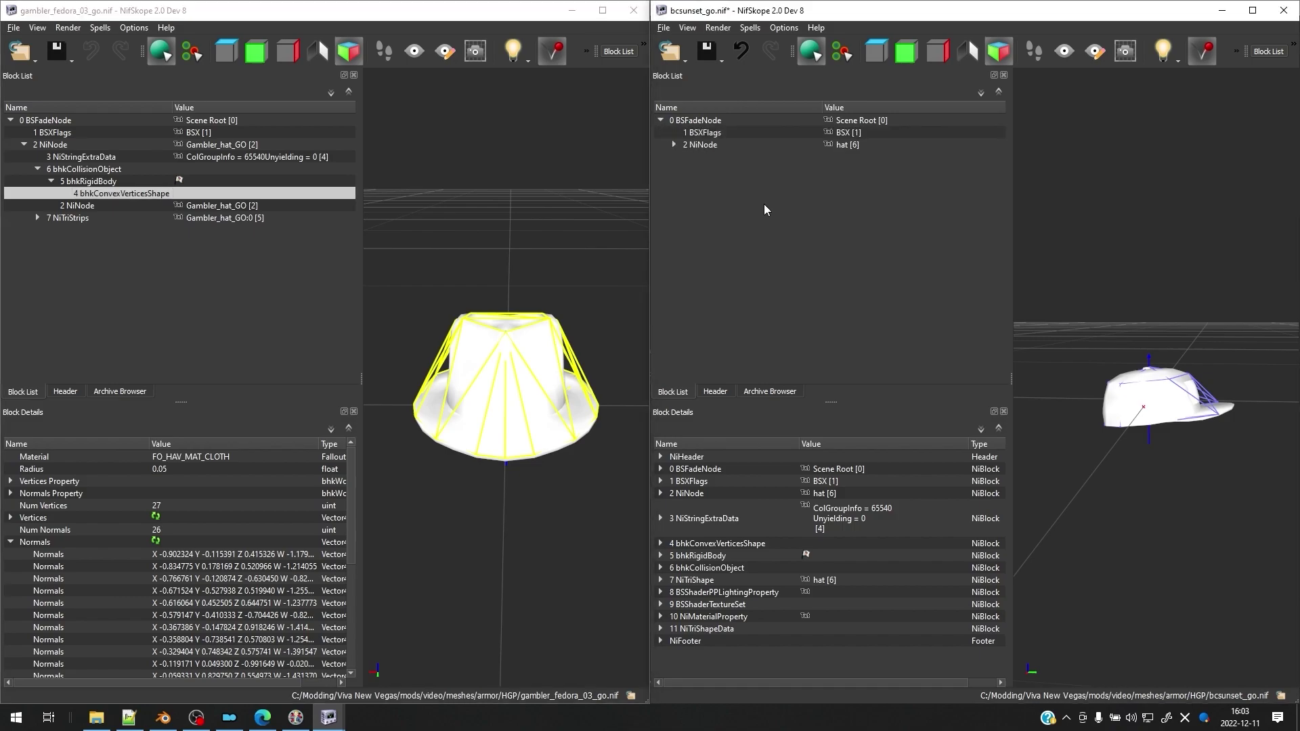
key(ctrl+s)
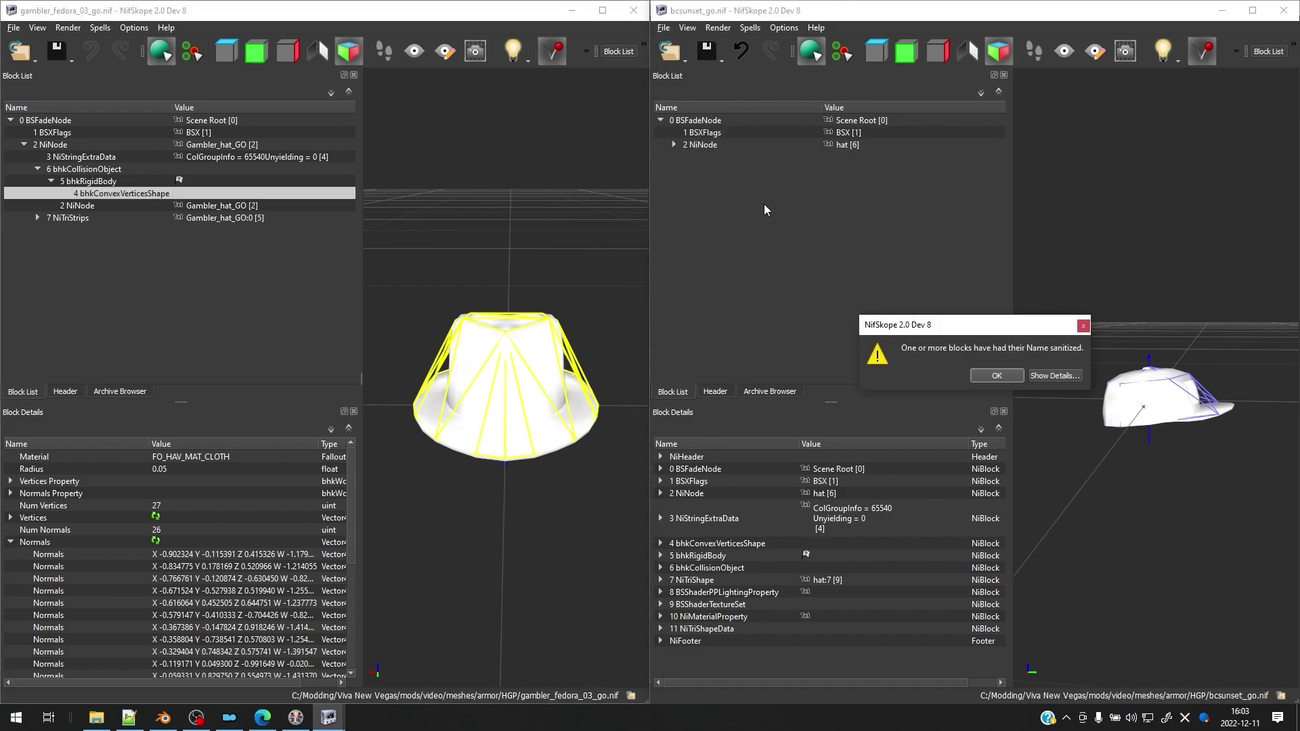
click(986, 377)
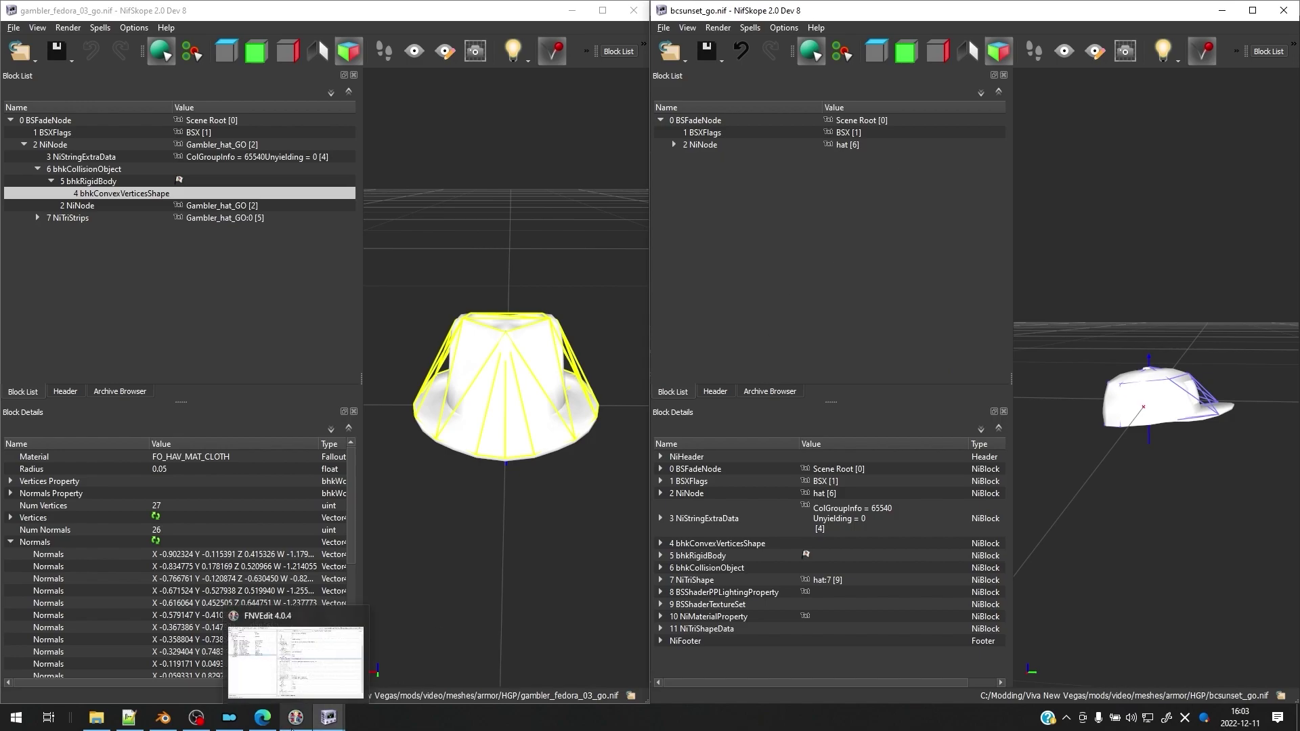
In FNVEdit, open the Baseball Cap Sunset armor record
click(295, 717)
click(175, 259)
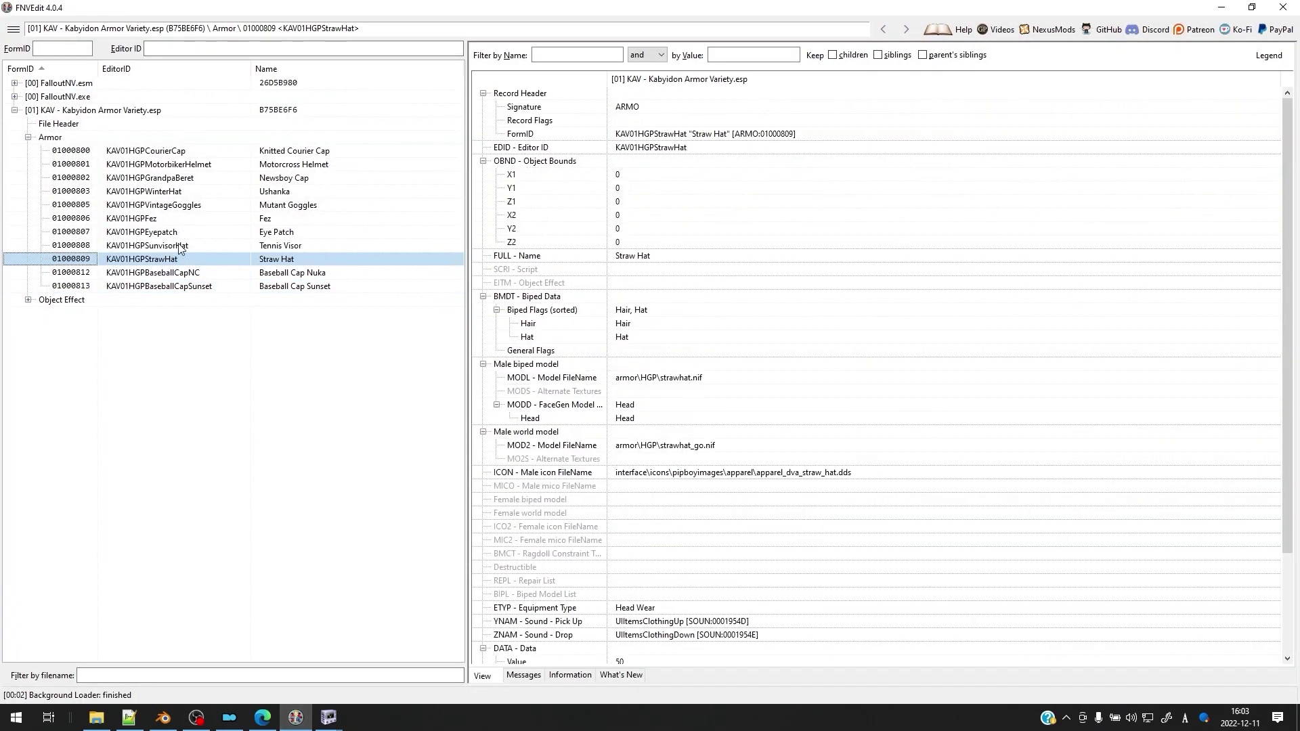
click(214, 287)
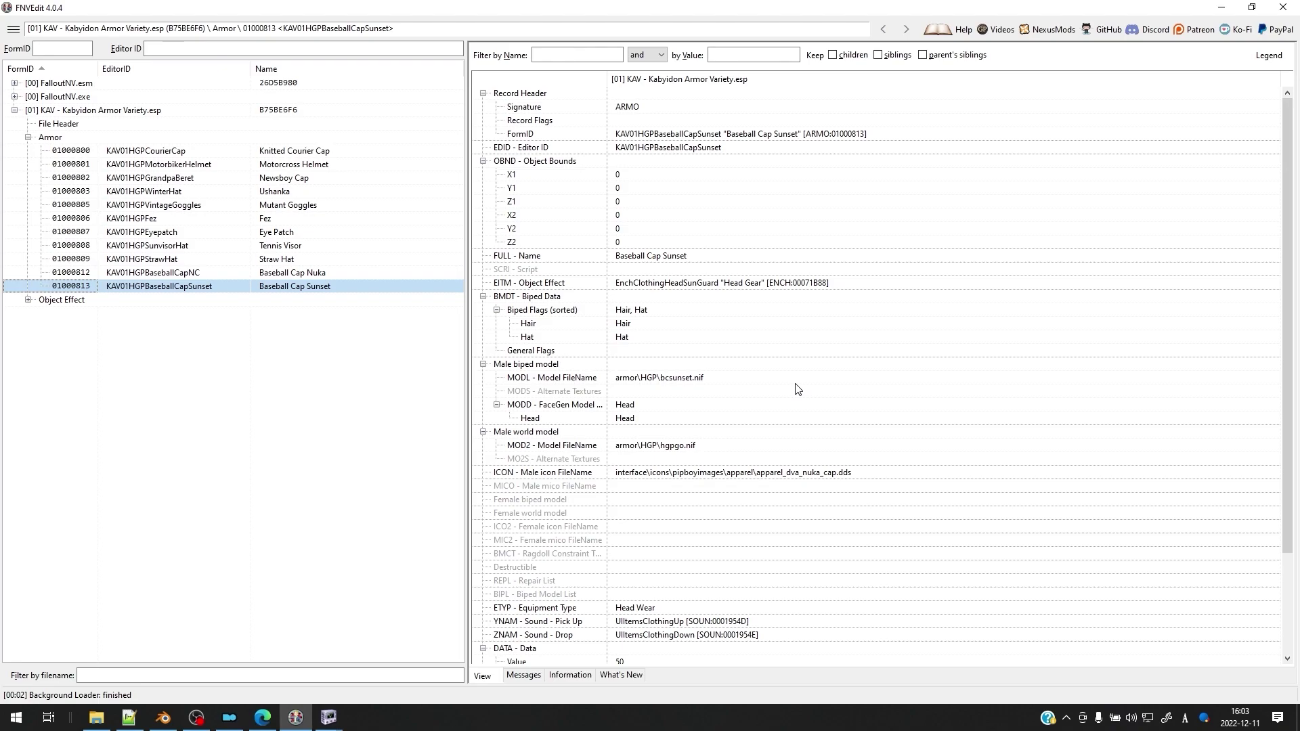
scroll(766, 428, down, 1)
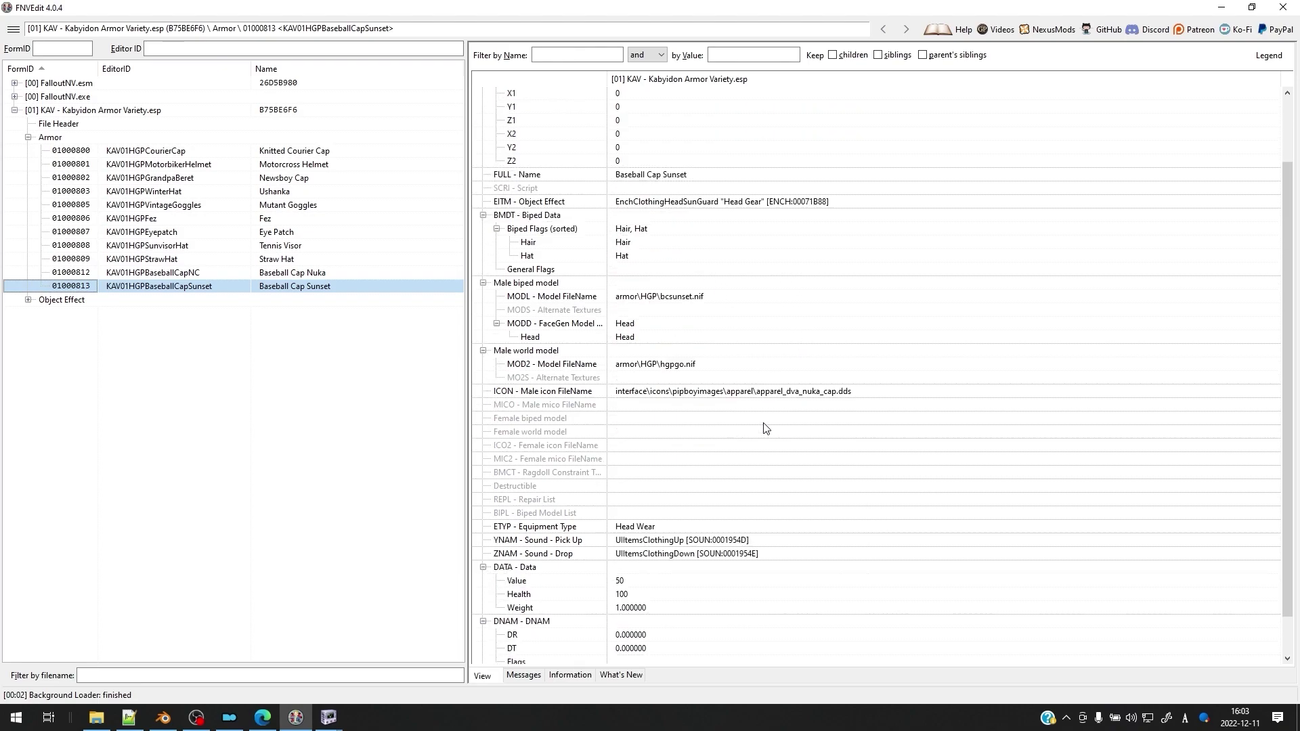
scroll(757, 425, up, 1)
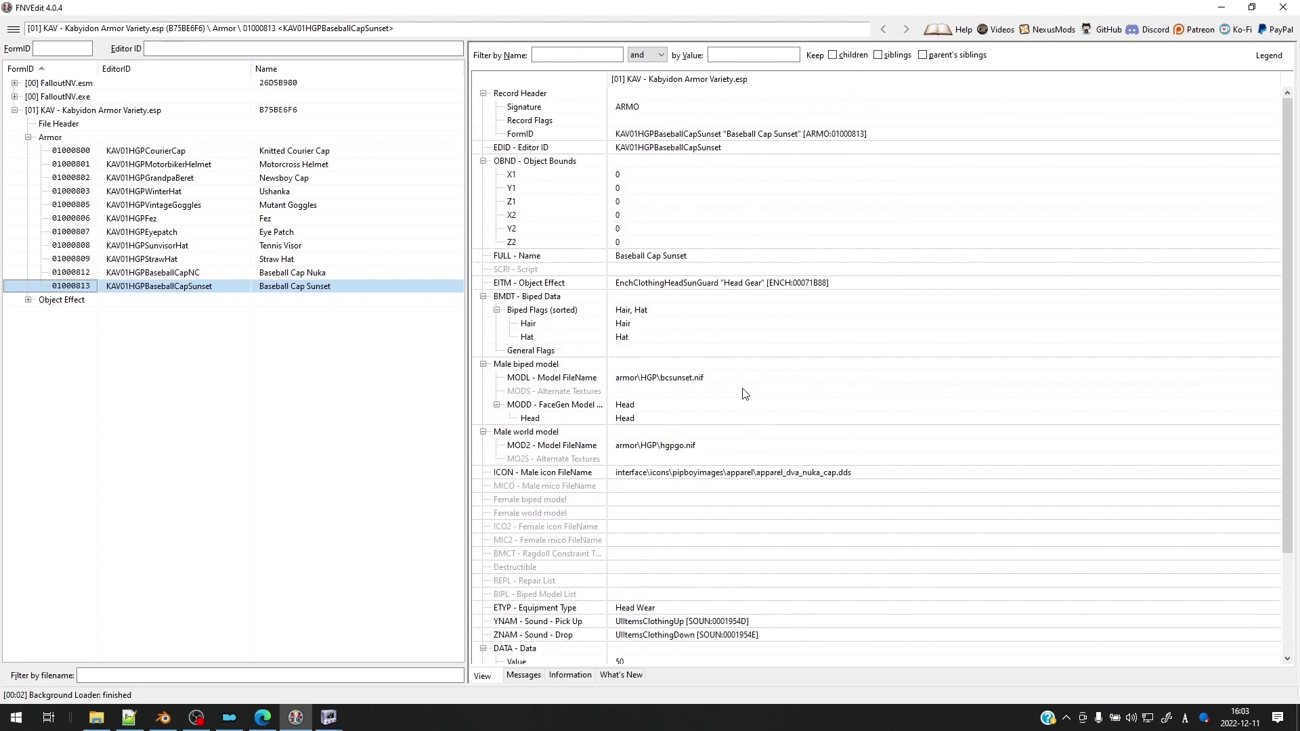
Change the MOD2 world model file name to armor\HGP\bcsunset_go.nif
double_click(716, 450)
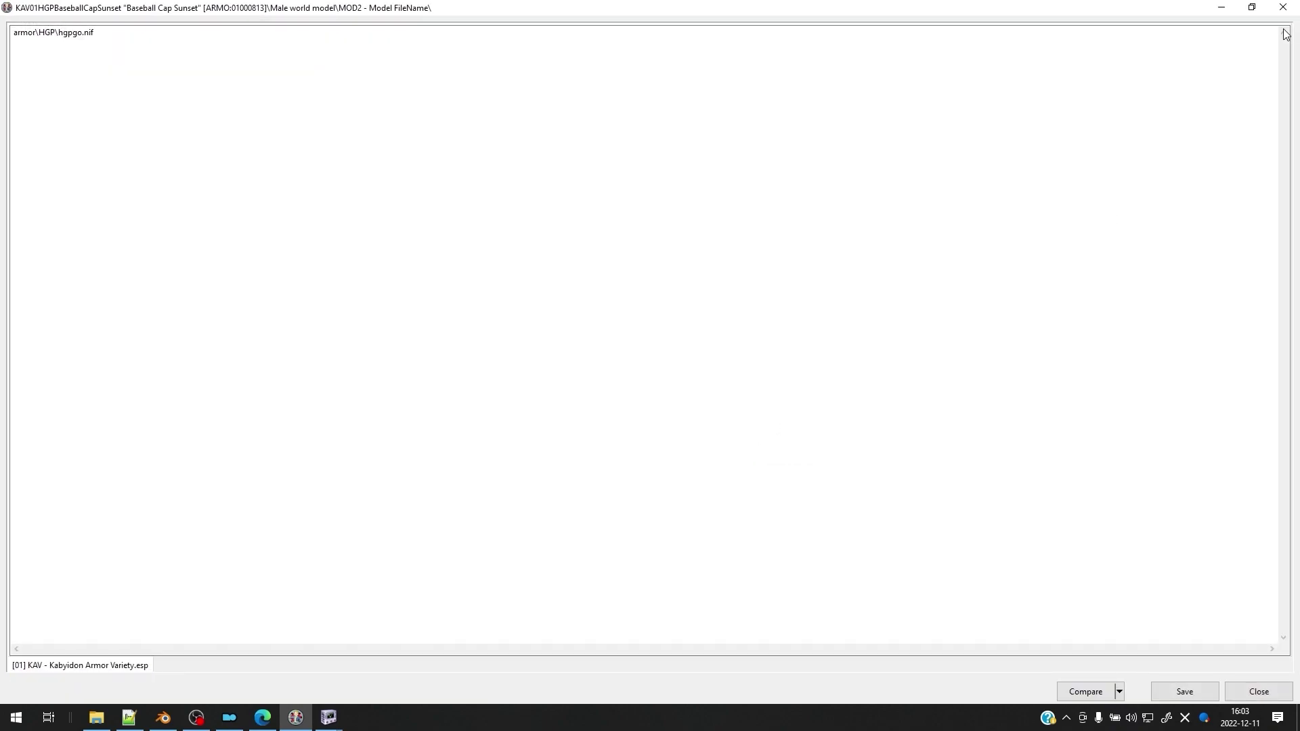
click(1284, 7)
right_click(624, 445)
click(704, 454)
key(End)
key(shift+Left)
key(shift+Left)
key(shift+Left)
key(shift+Left)
key(shift+Left)
key(shift+Left)
key(shift+Left)
key(shift+Left)
key(shift+Left)
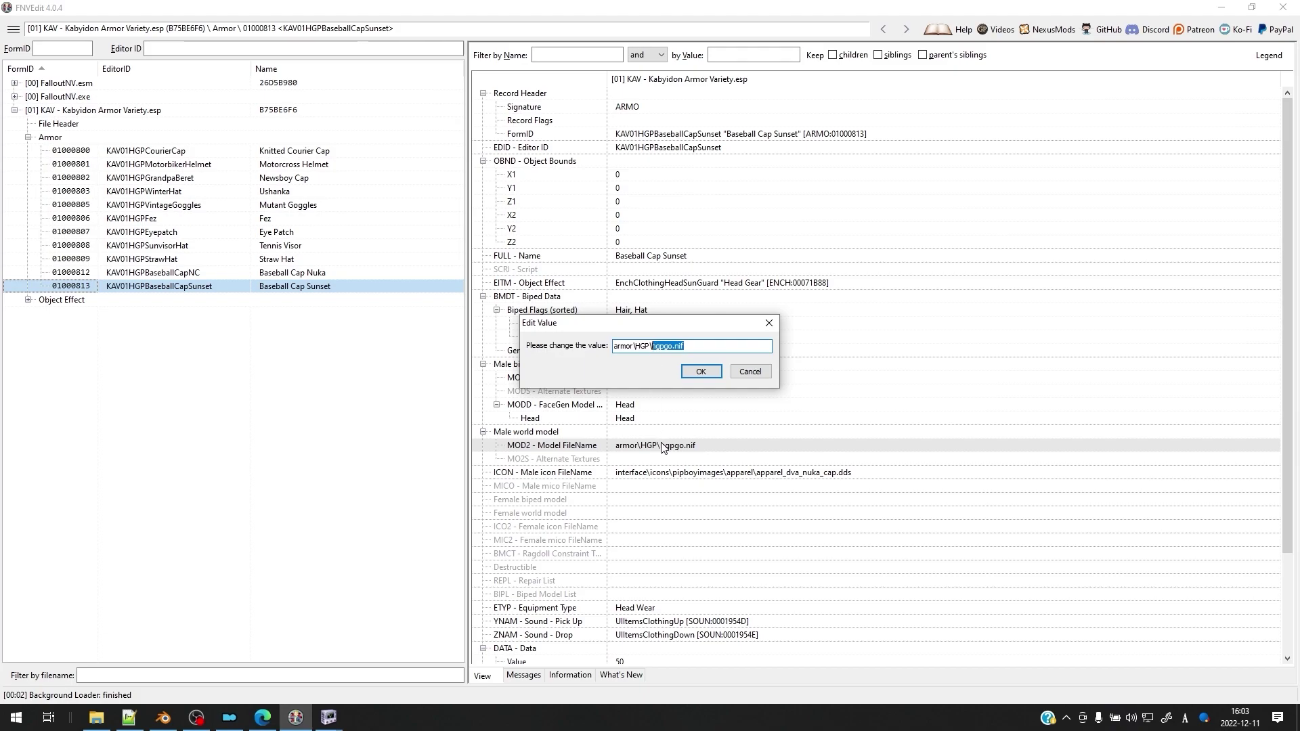
text(sunset_gop)
drag(652, 325, 676, 472)
key(BackSpace)
key(BackSpace)
key(BackSpace)
key(BackSpace)
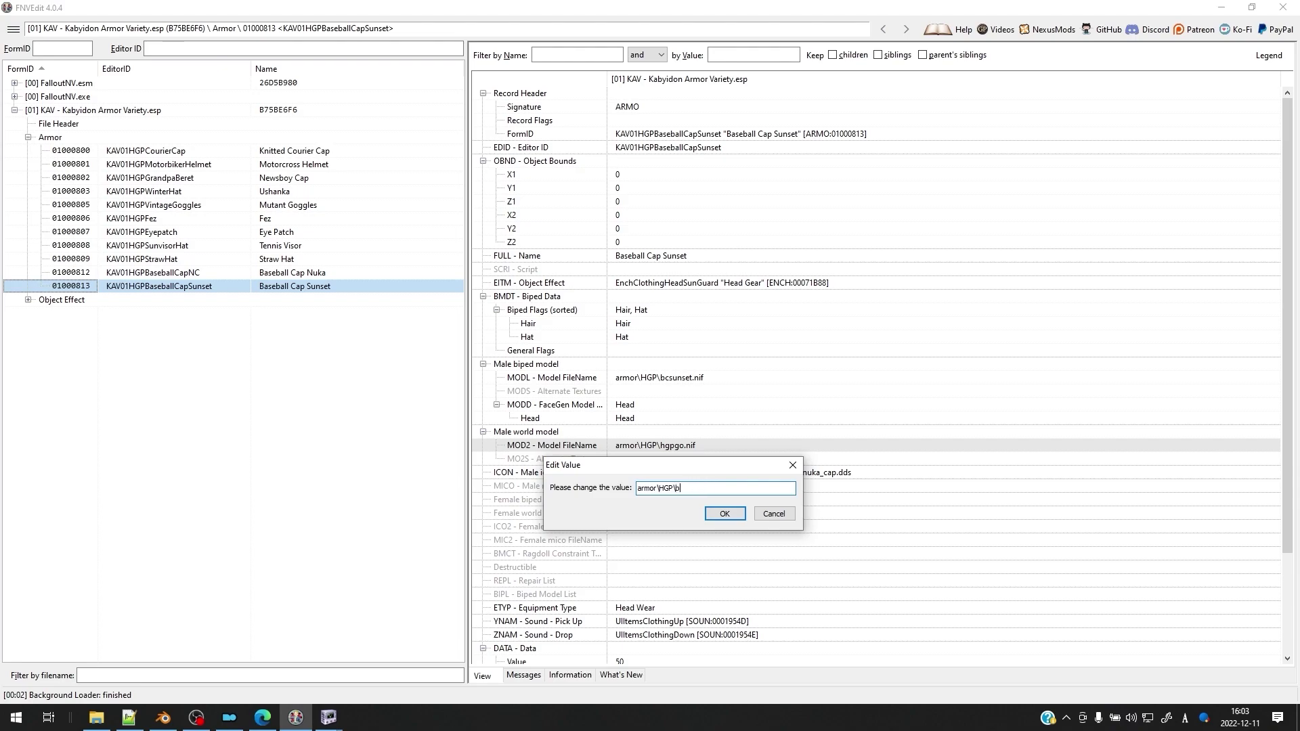
key(BackSpace)
key(BackSpace)
text(bcsunset_go.nif)
key(Return)
click(690, 502)
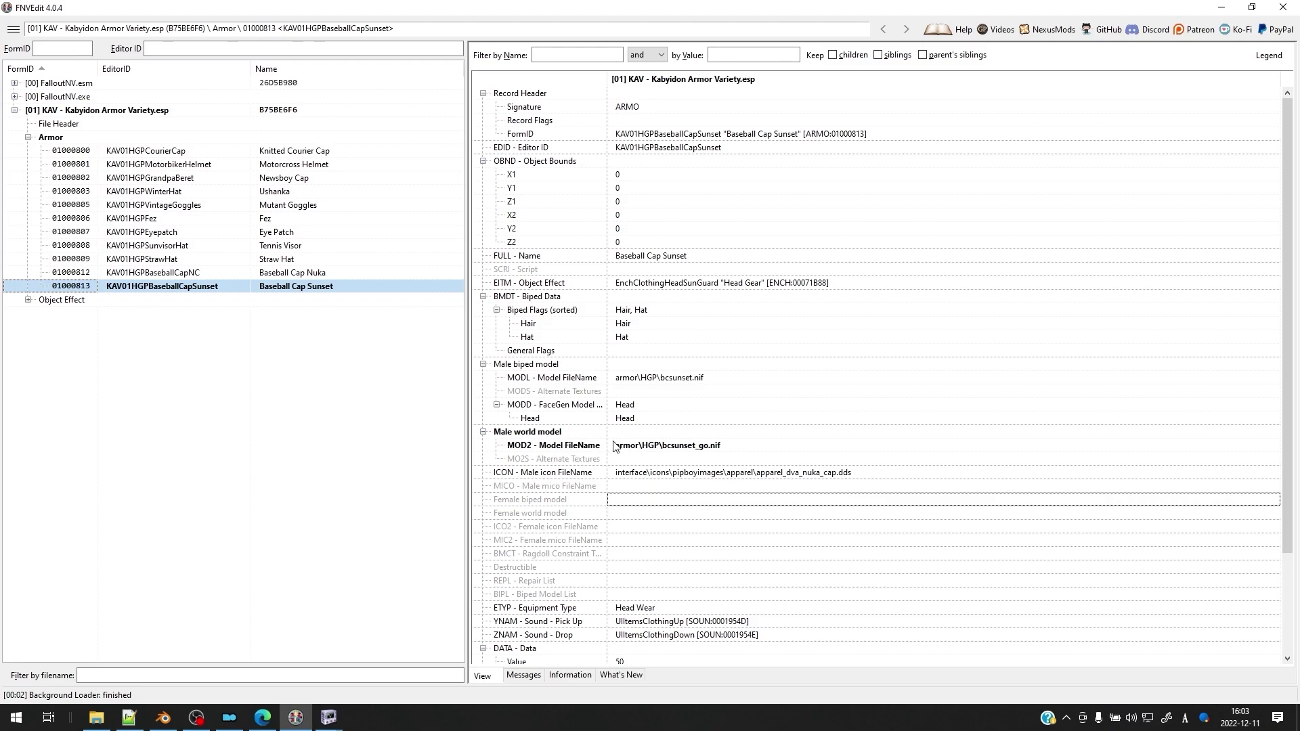
Save the changed armor plugin
click(96, 719)
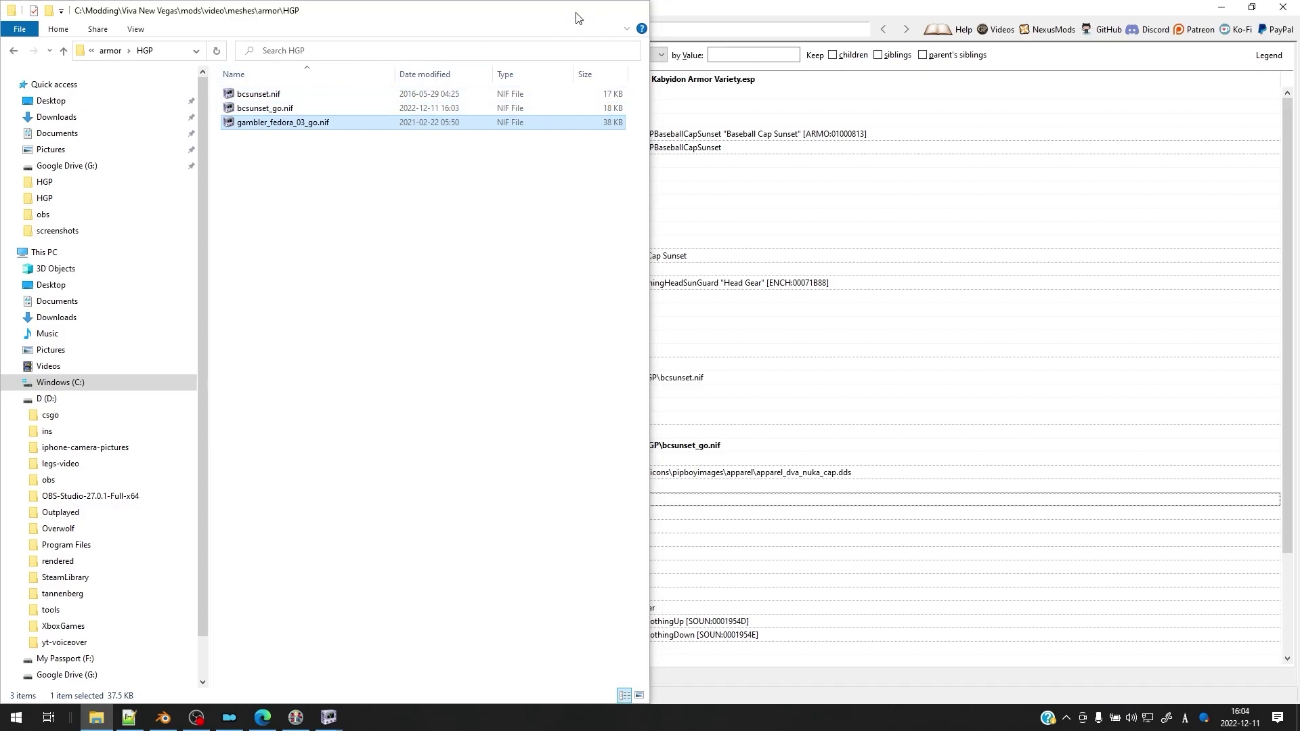
click(758, 447)
key(ctrl+s)
click(742, 578)
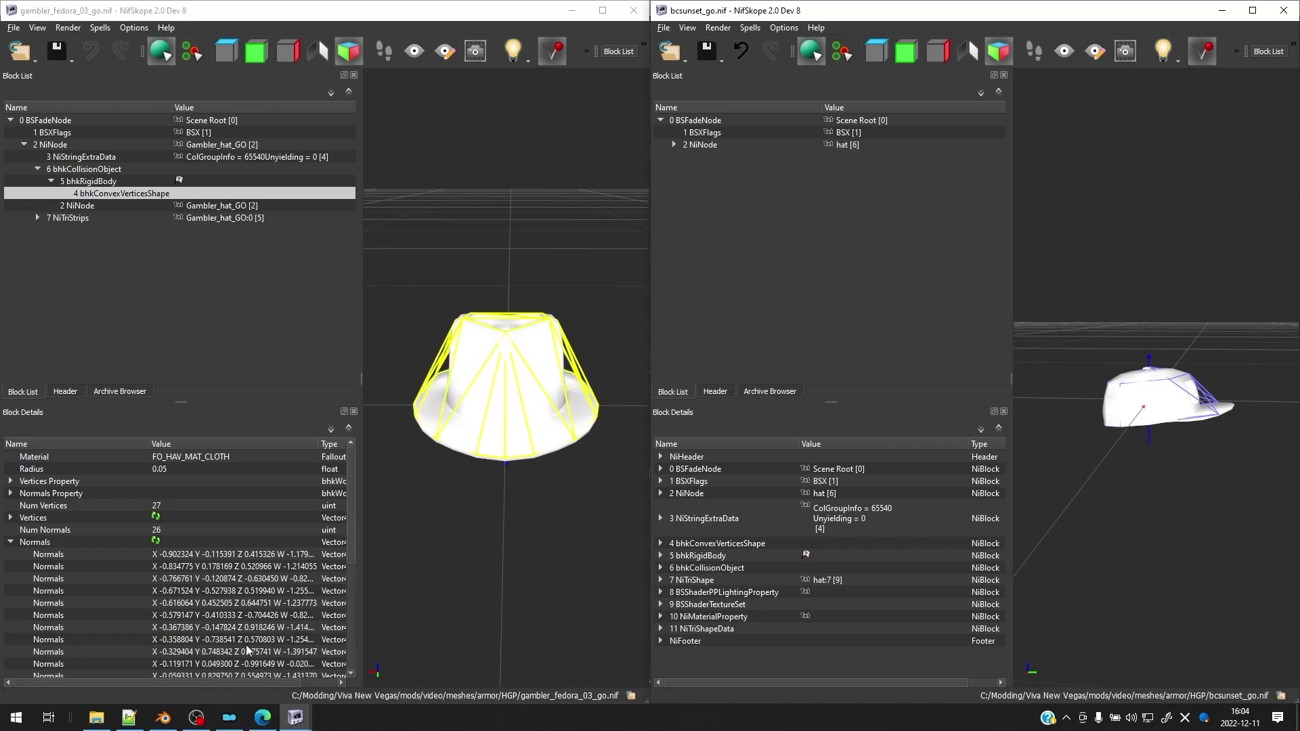
Launch New Vegas from Mod Organizer and choose the CRASH Goodsprings save
click(229, 718)
click(914, 101)
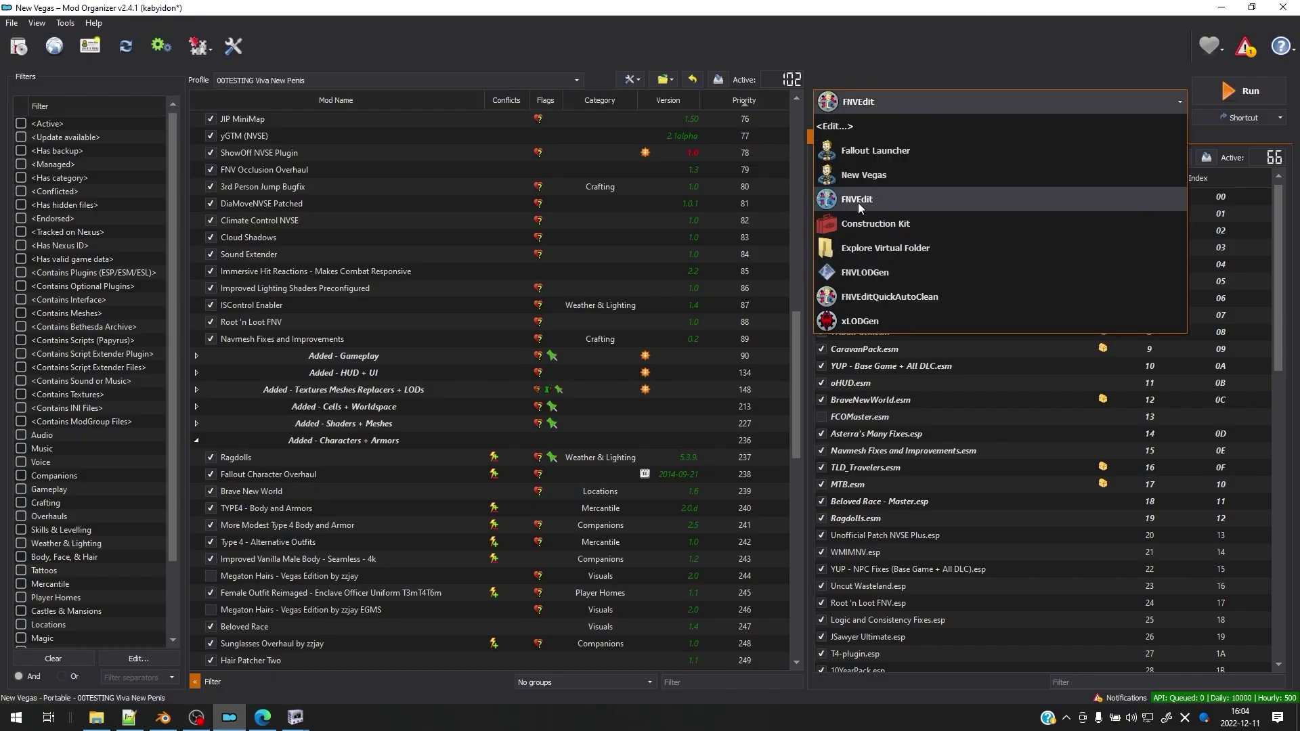
click(863, 177)
click(1204, 91)
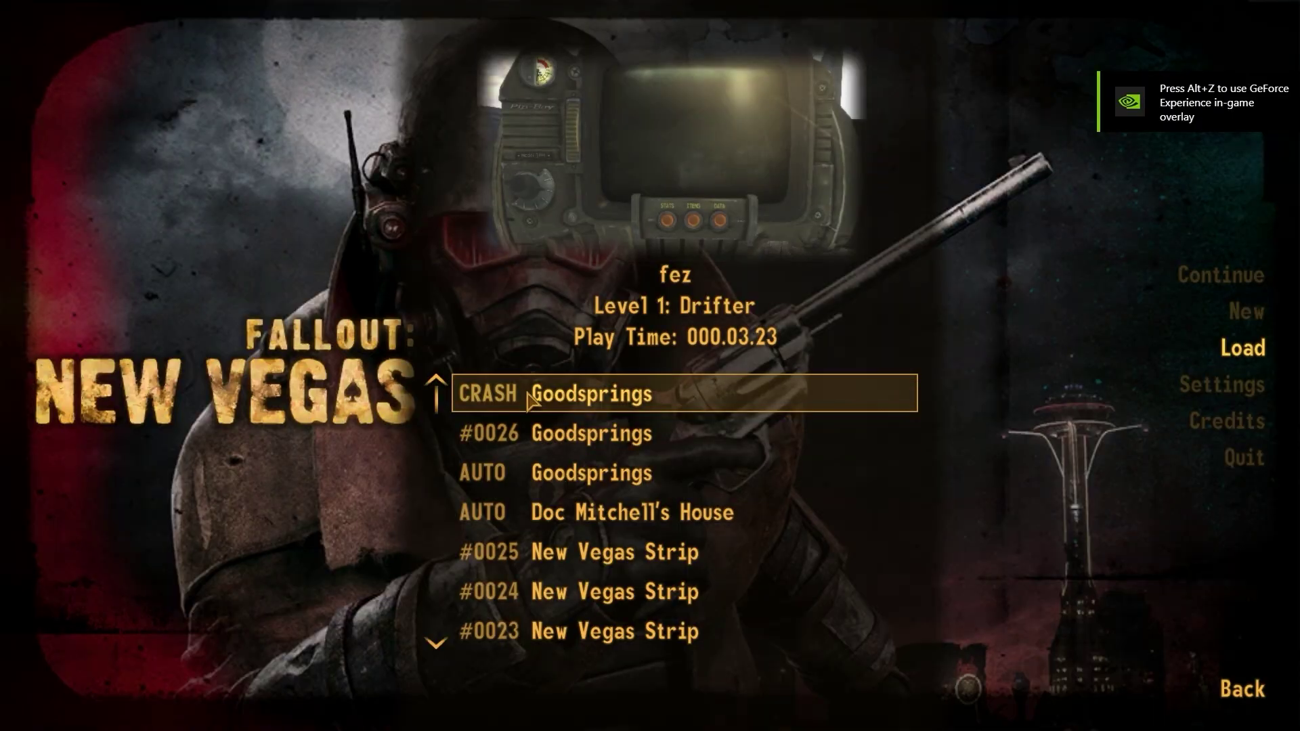
click(589, 392)
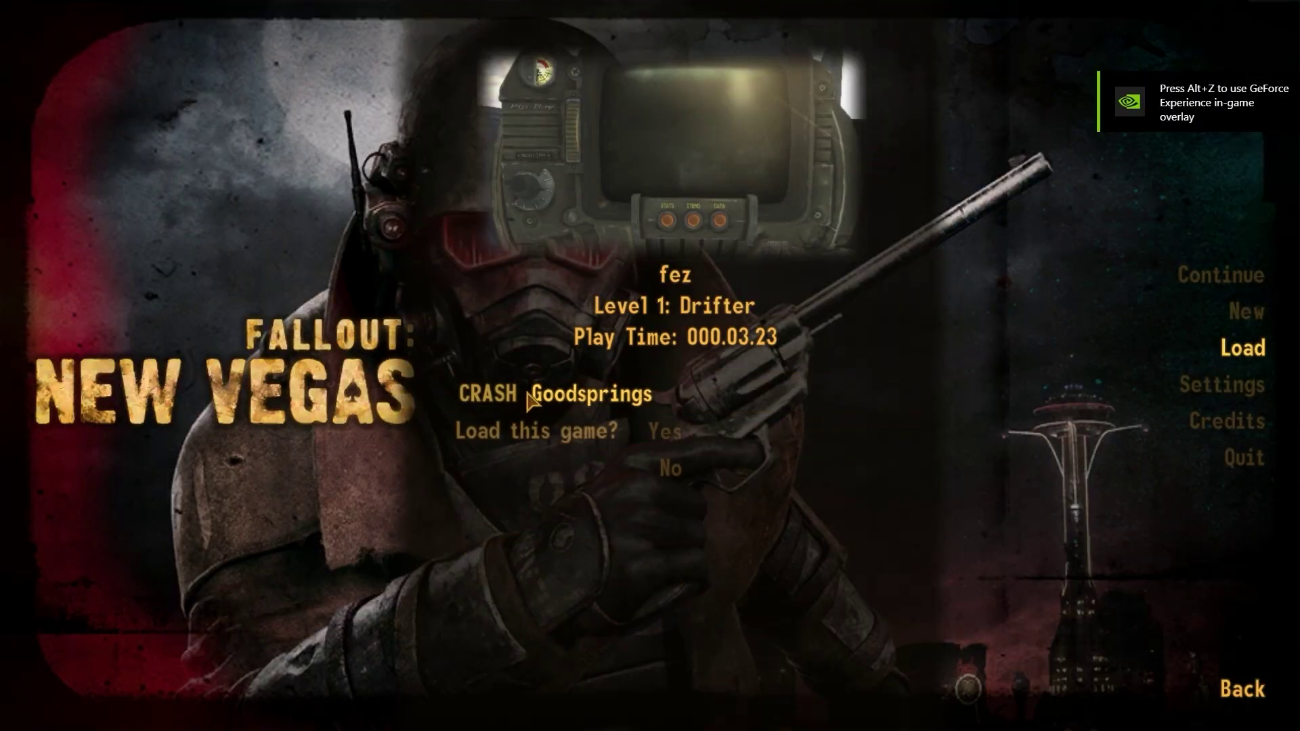
Confirm loading the CRASH Goodsprings save
click(660, 432)
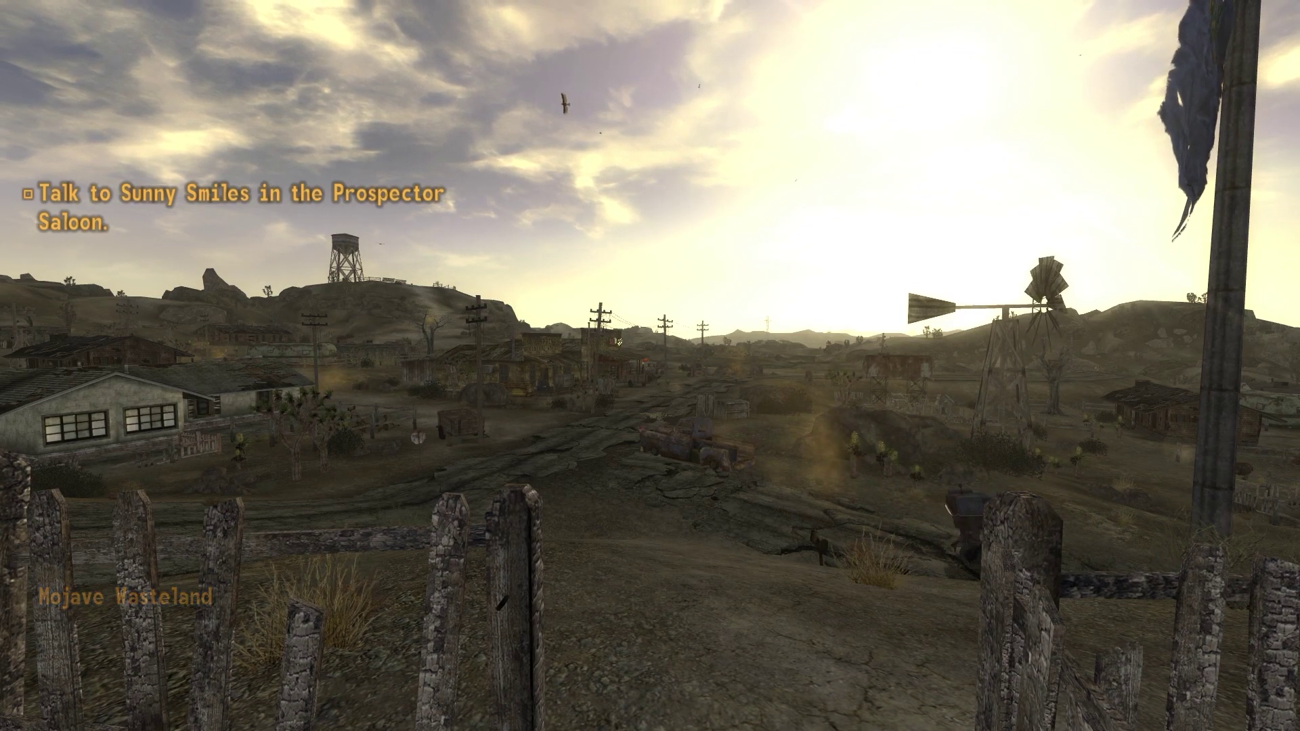
Search the console for the sunset cap to find its form ID
key(grave)
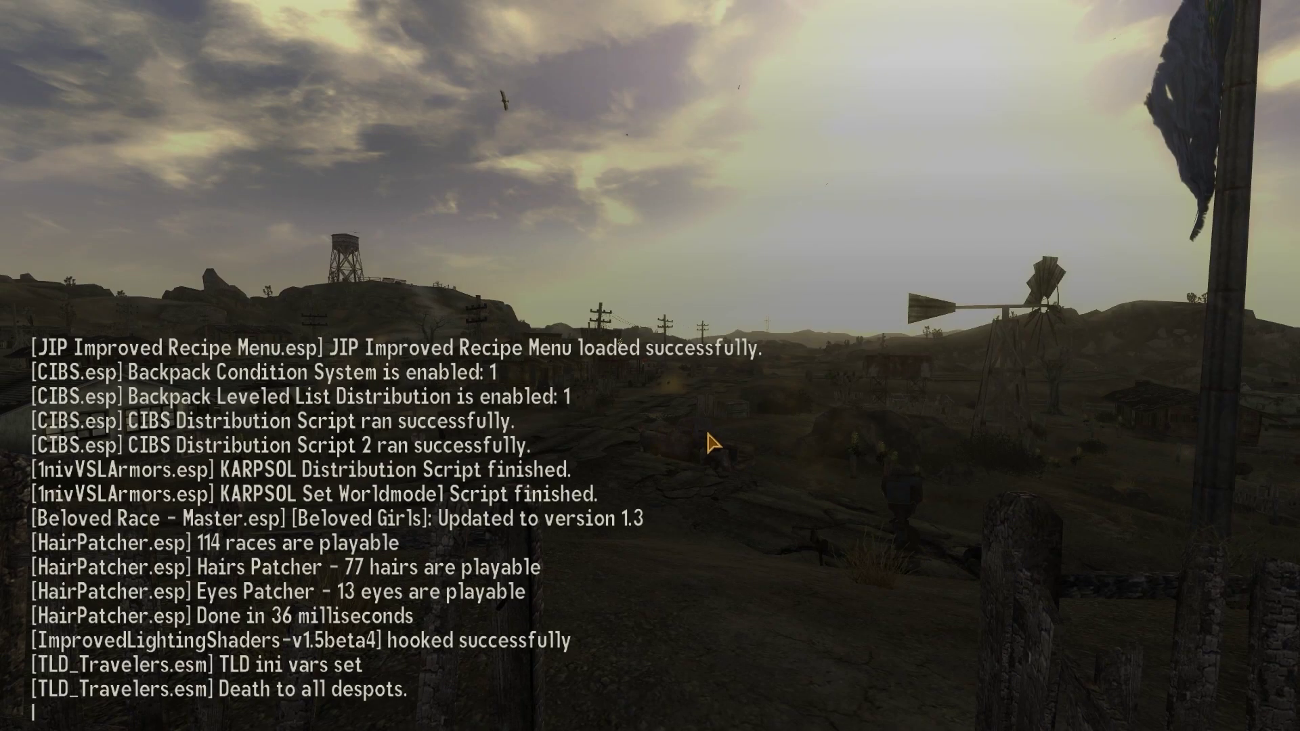
key(grave)
key(grave)
text(play)
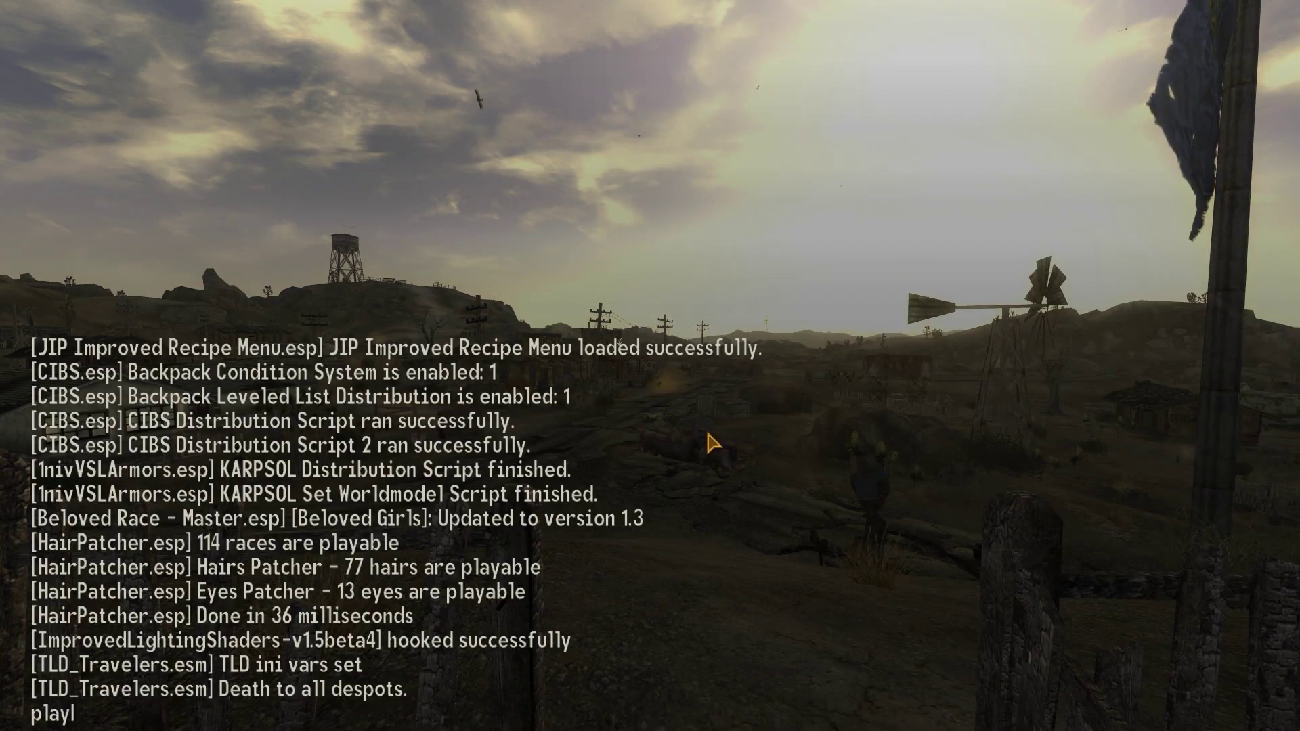
text(elr.additem)
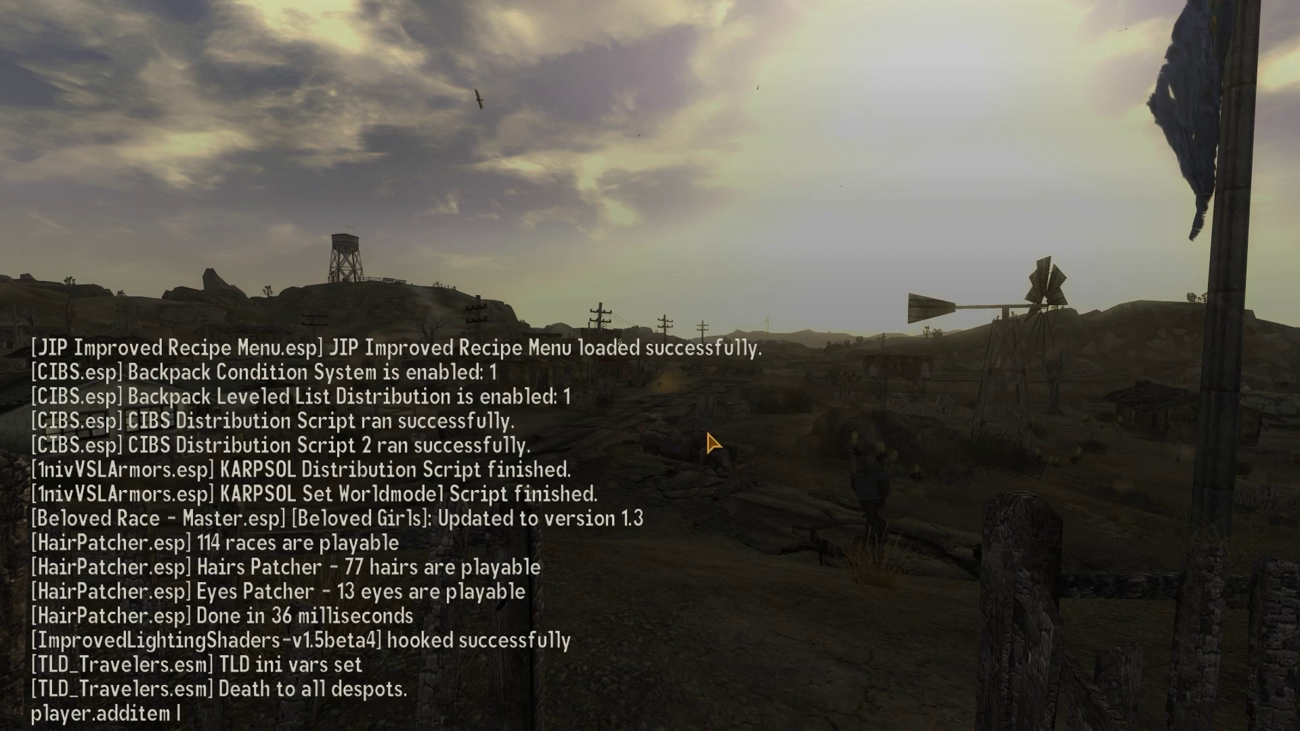
key(Escape)
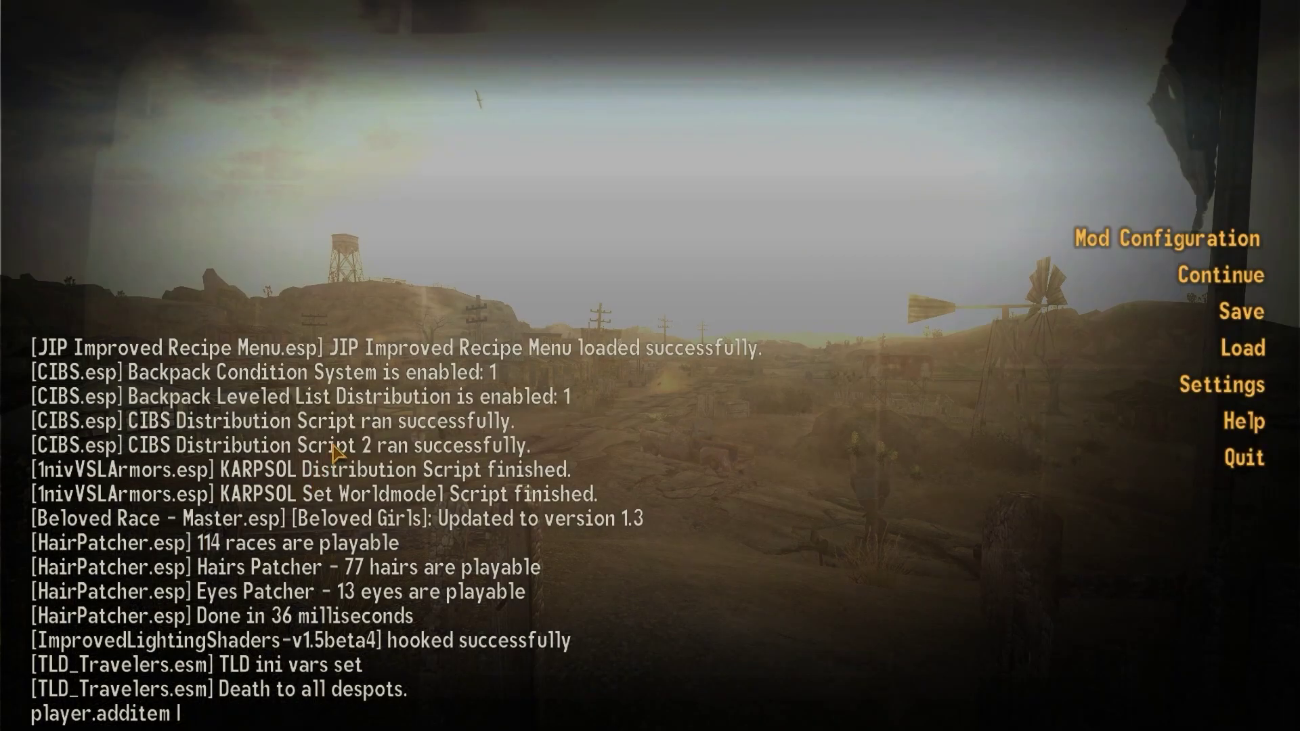
key(BackSpace)
key(BackSpace)
key(BackSpace)
key(BackSpace)
key(BackSpace)
key(BackSpace)
key(BackSpace)
key(BackSpace)
key(BackSpace)
key(BackSpace)
key(BackSpace)
key(BackSpace)
key(BackSpace)
key(BackSpace)
key(BackSpace)
text(seal)
key(BackSpace)
text(rch sunet)
key(Return)
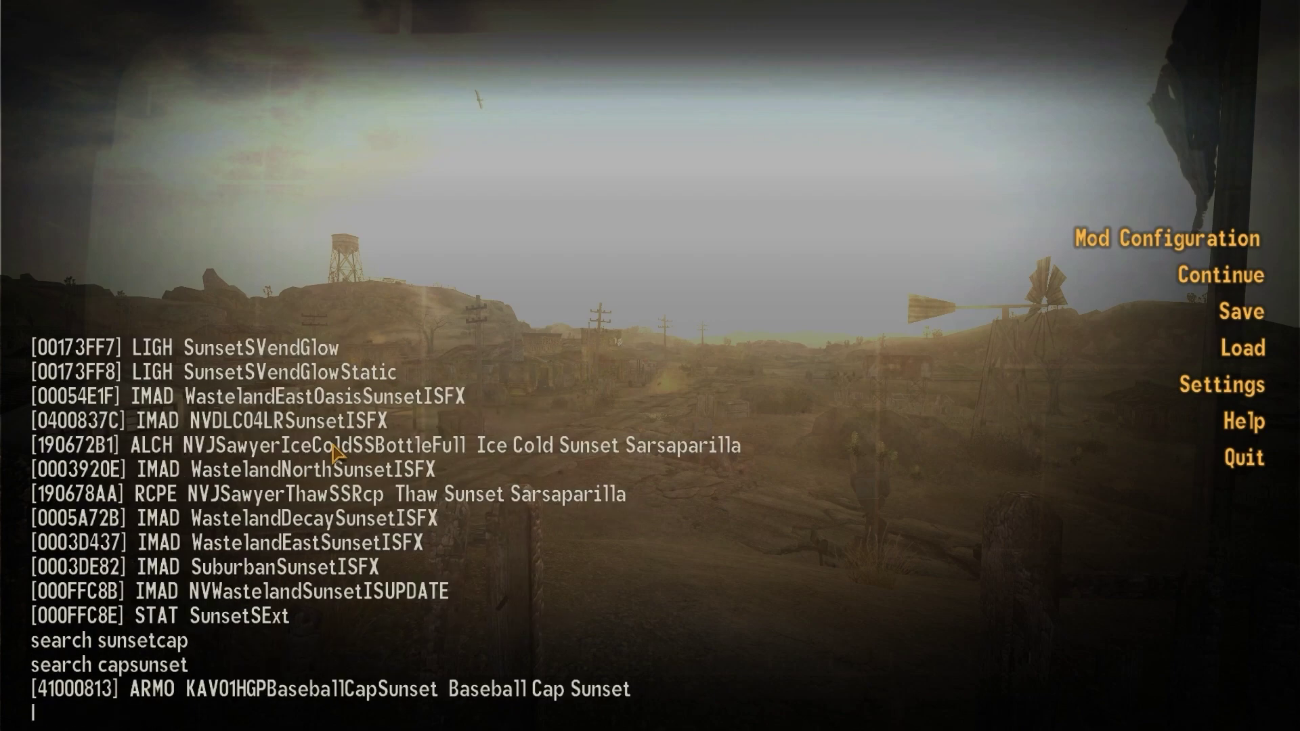
Add item 41000813 to the player's inventory with player.additem and resume play
text(player.add)
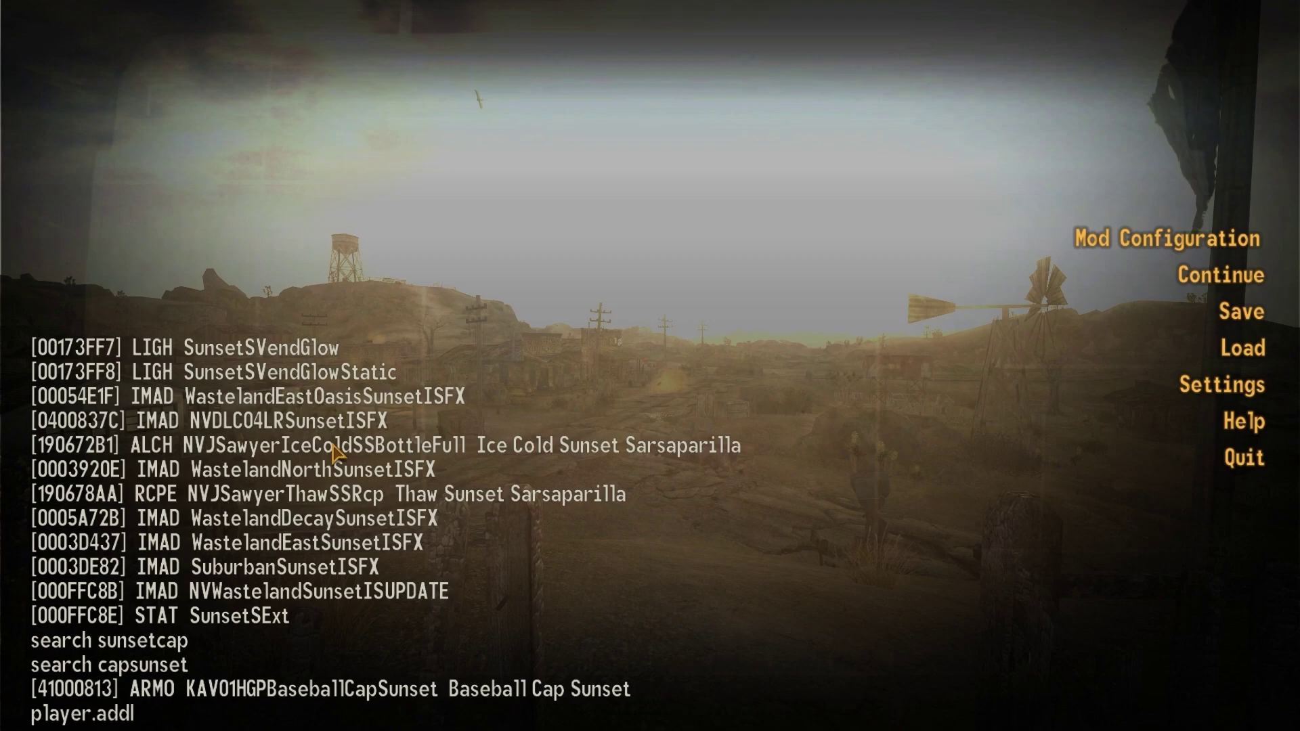
text(item 4100)
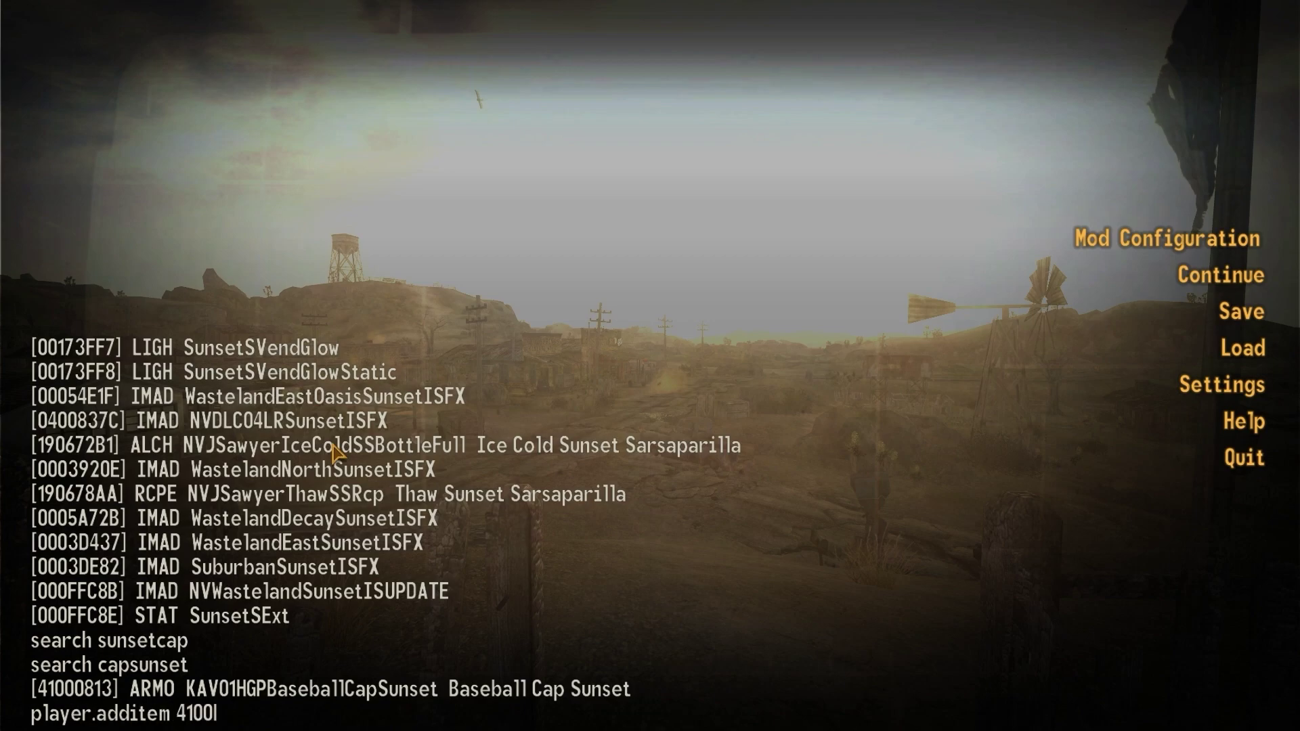
text(0813)
key(Return)
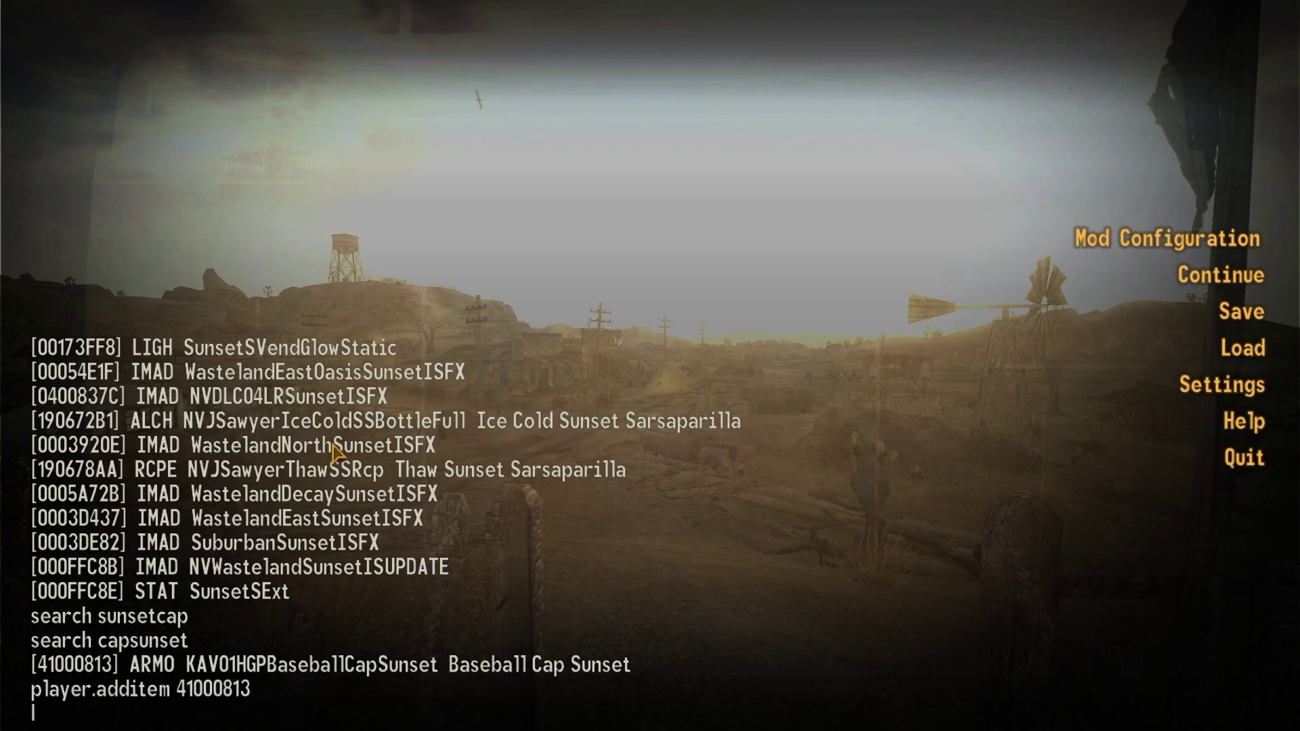
key(grave)
key(Escape)
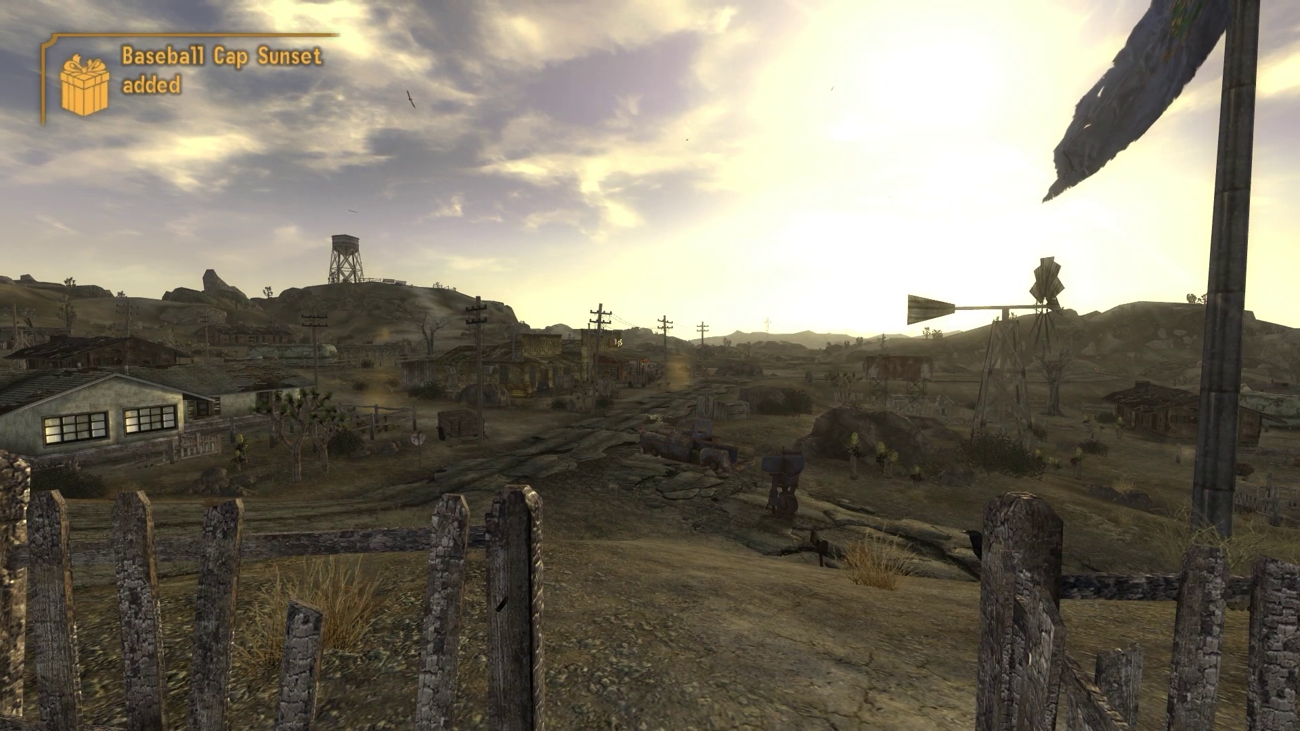
Equip the Baseball Cap Sunset and view the character wearing it in third person
key(Tab)
click(611, 122)
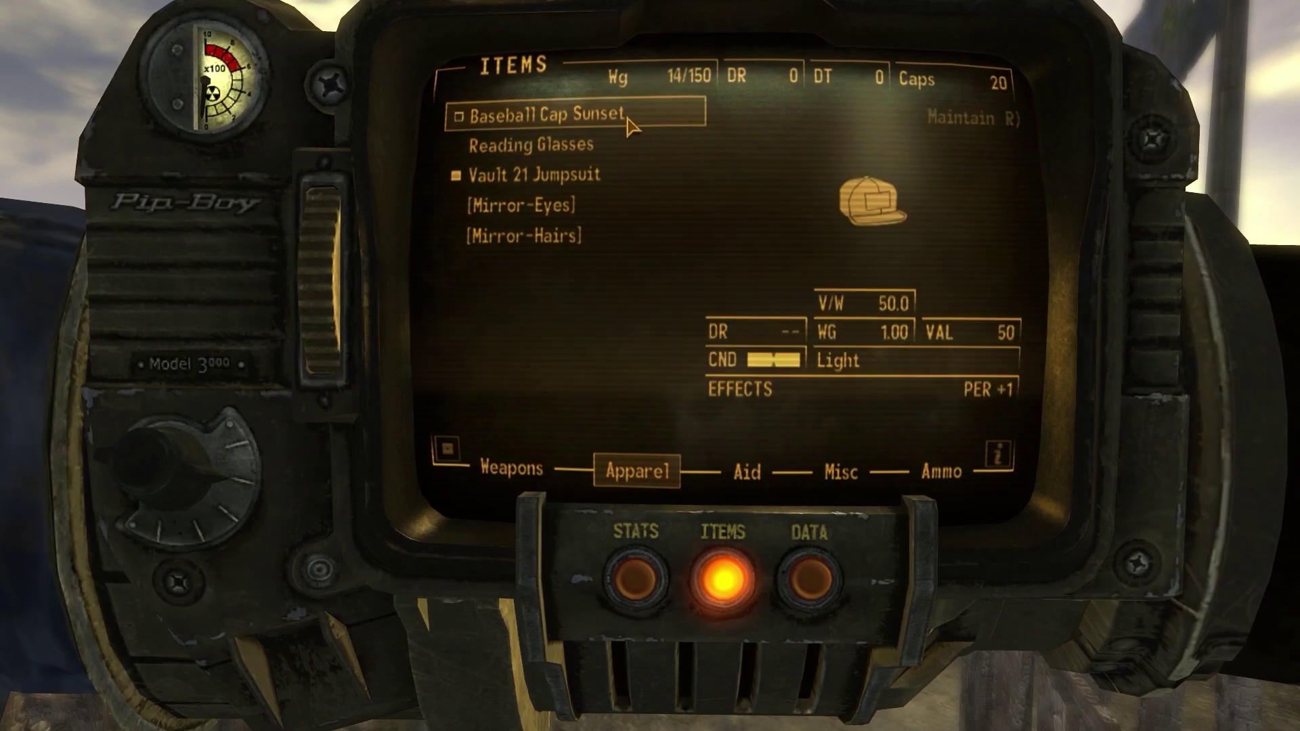
key(Tab)
key(f)
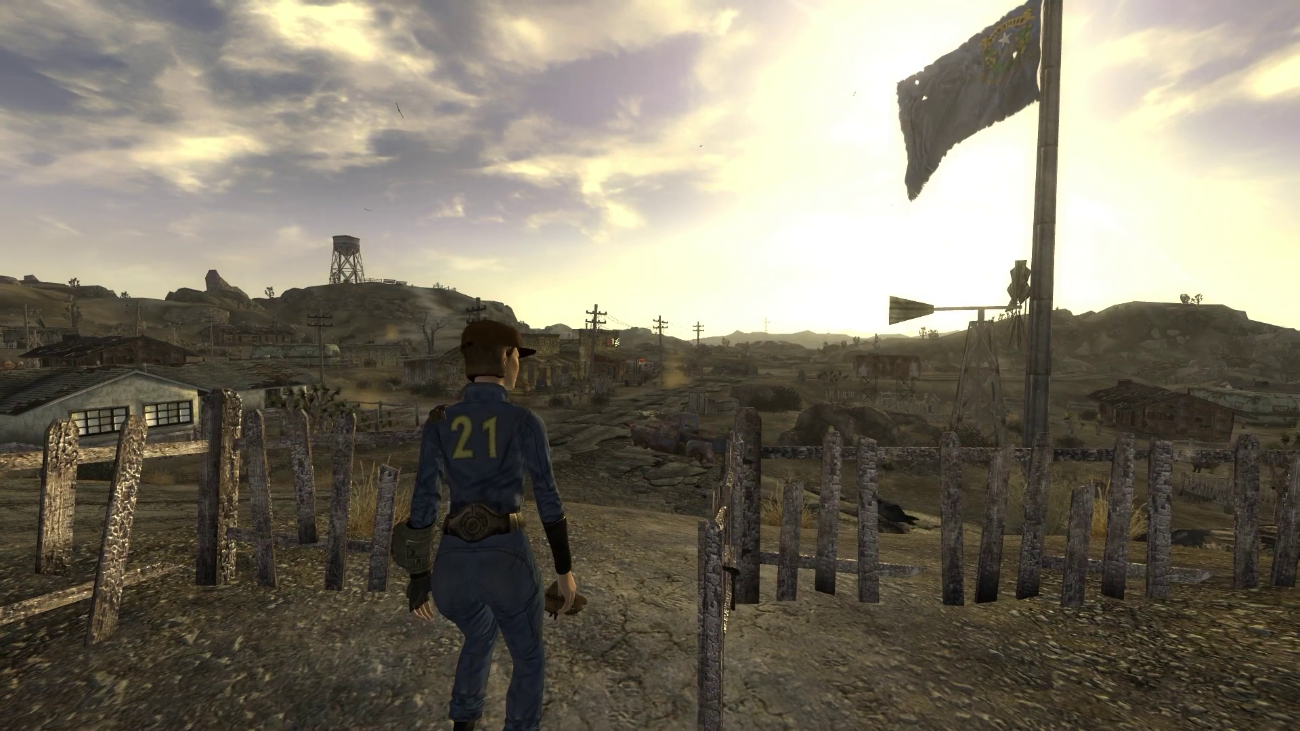
key(w)
Drop the Baseball Cap Sunset from the Apparel inventory onto the ground
key(Tab)
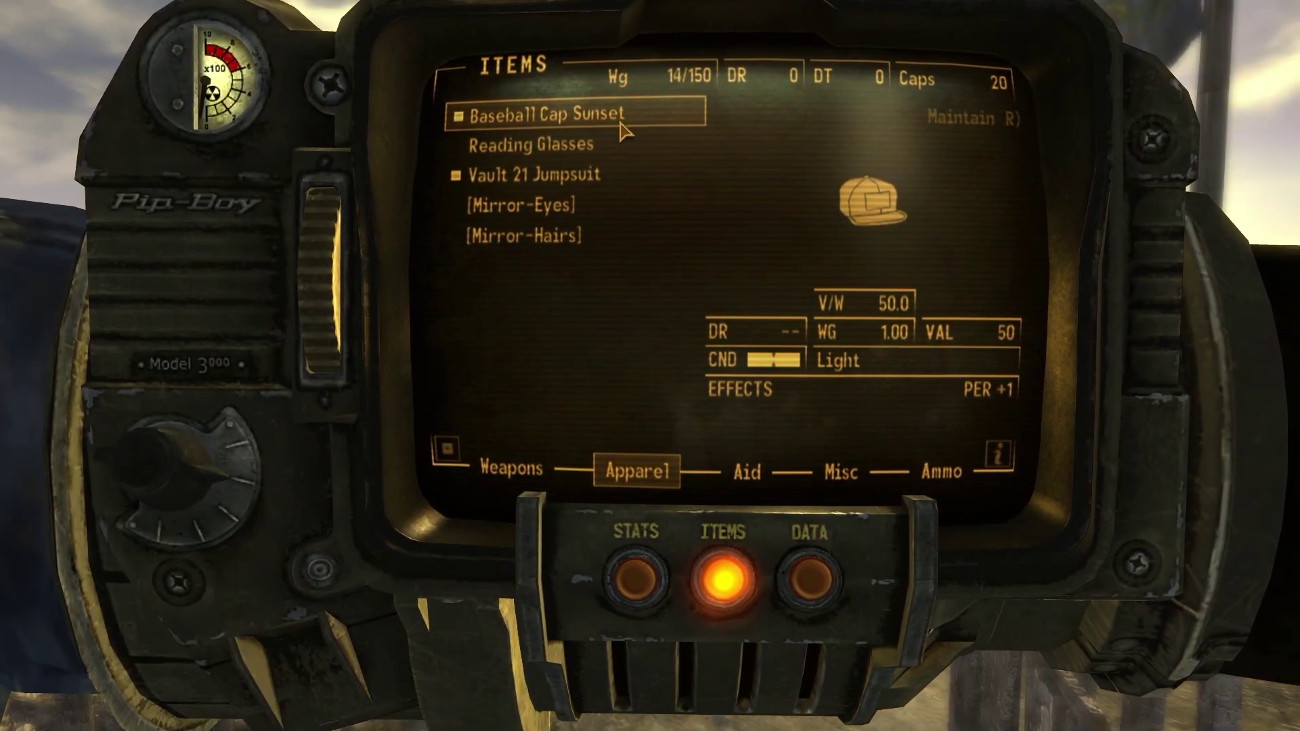
ctrl+click(625, 130)
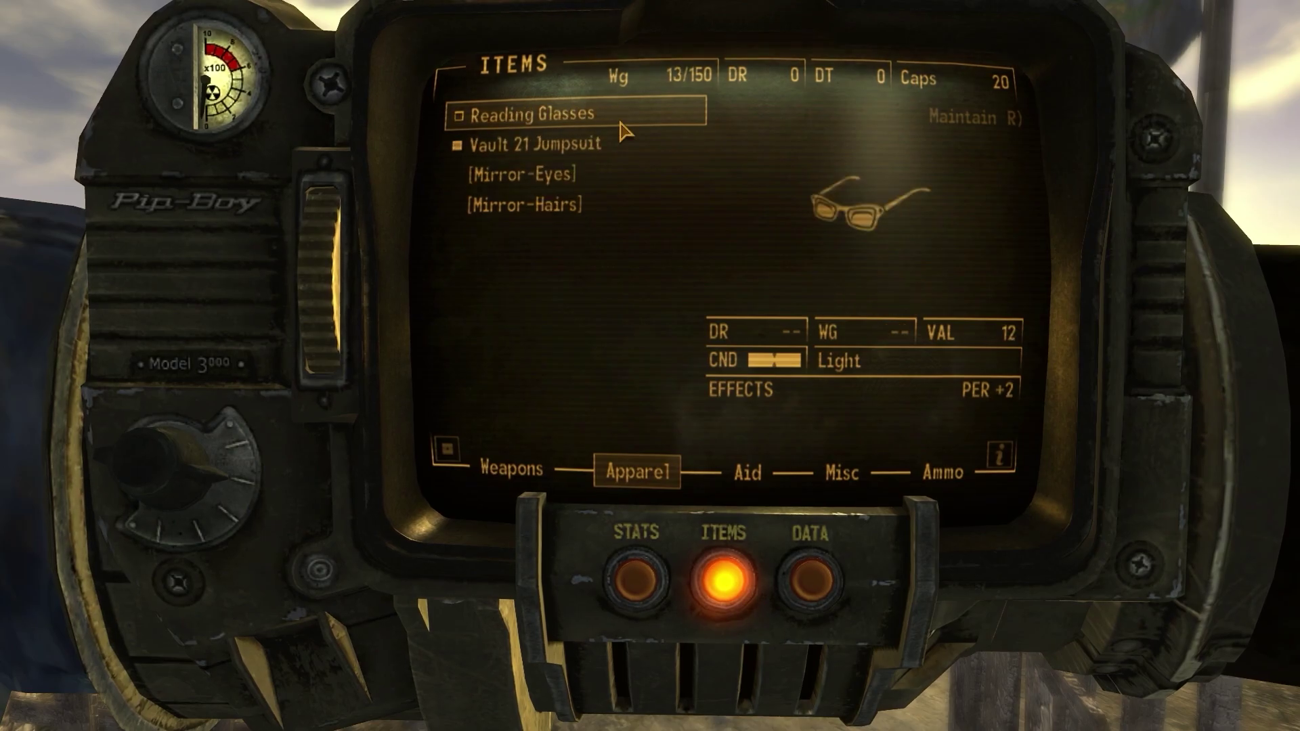
key(Tab)
Walk to the dropped cap and grab it with E to carry it as a physics object
key(w)
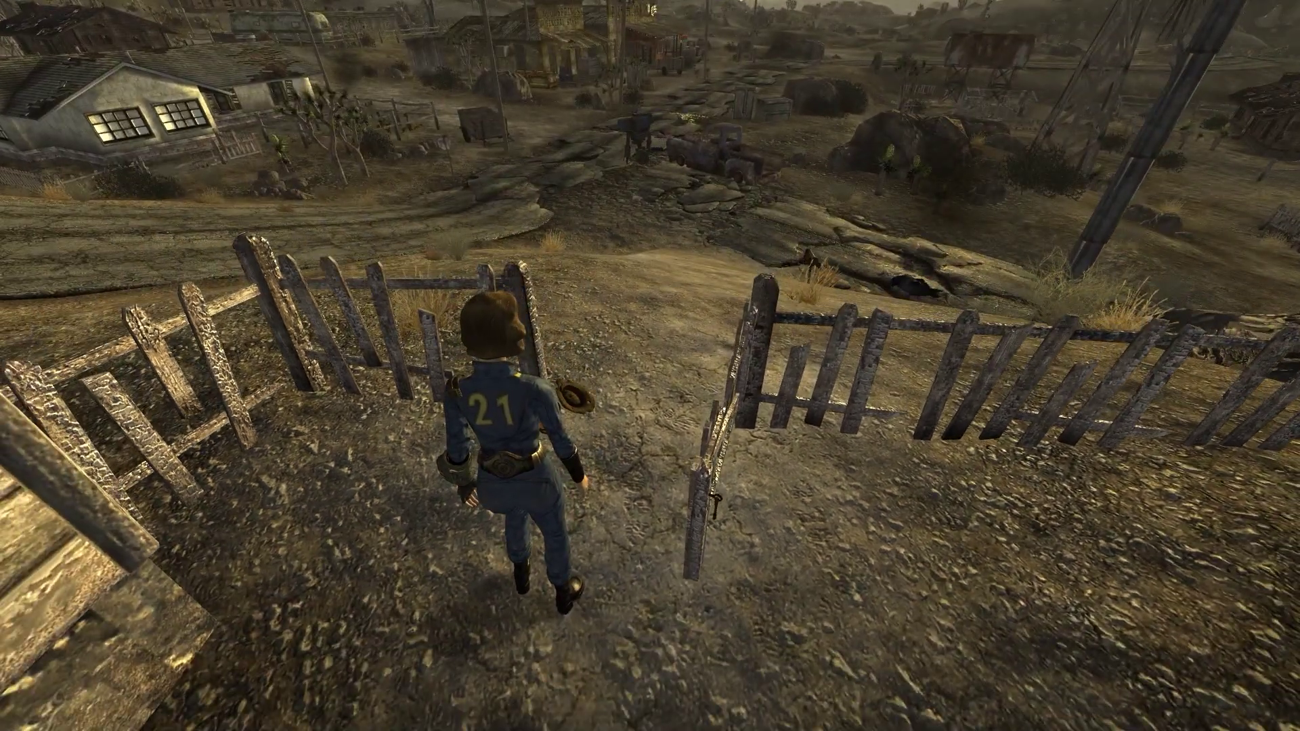
key(f)
key(w)
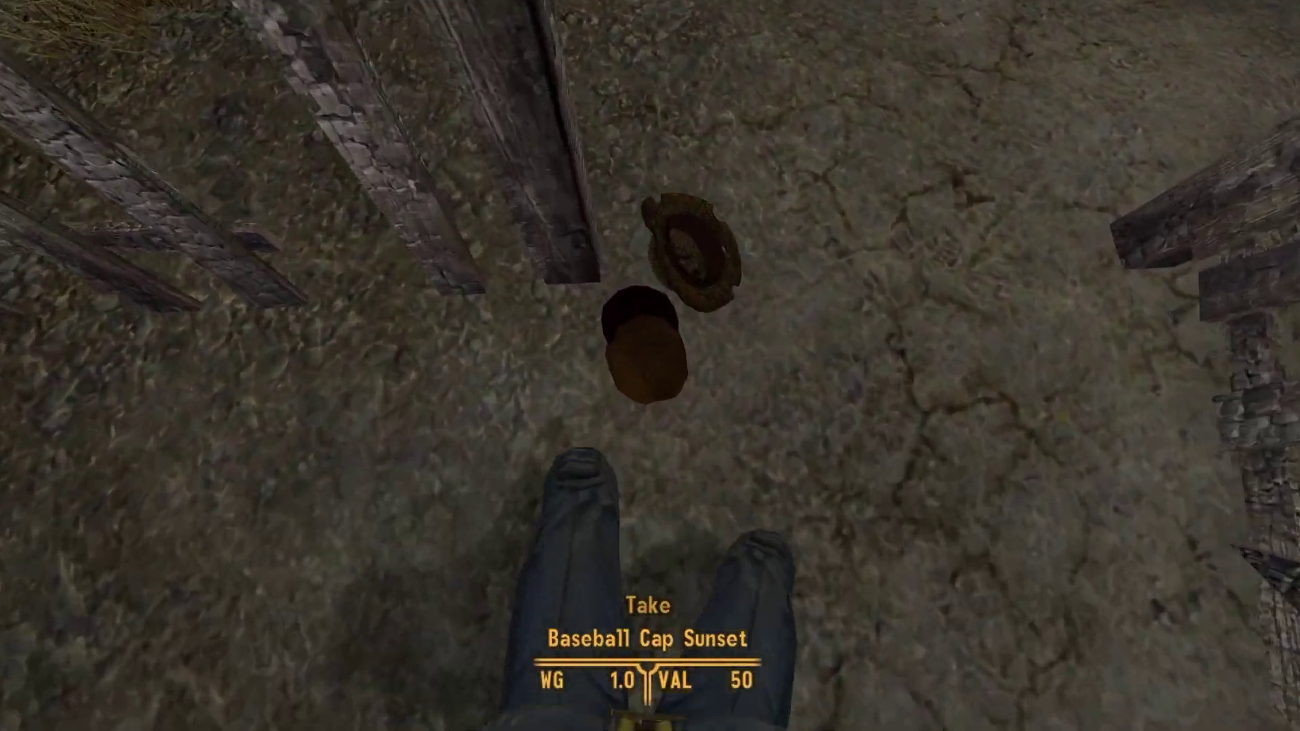
key(e)
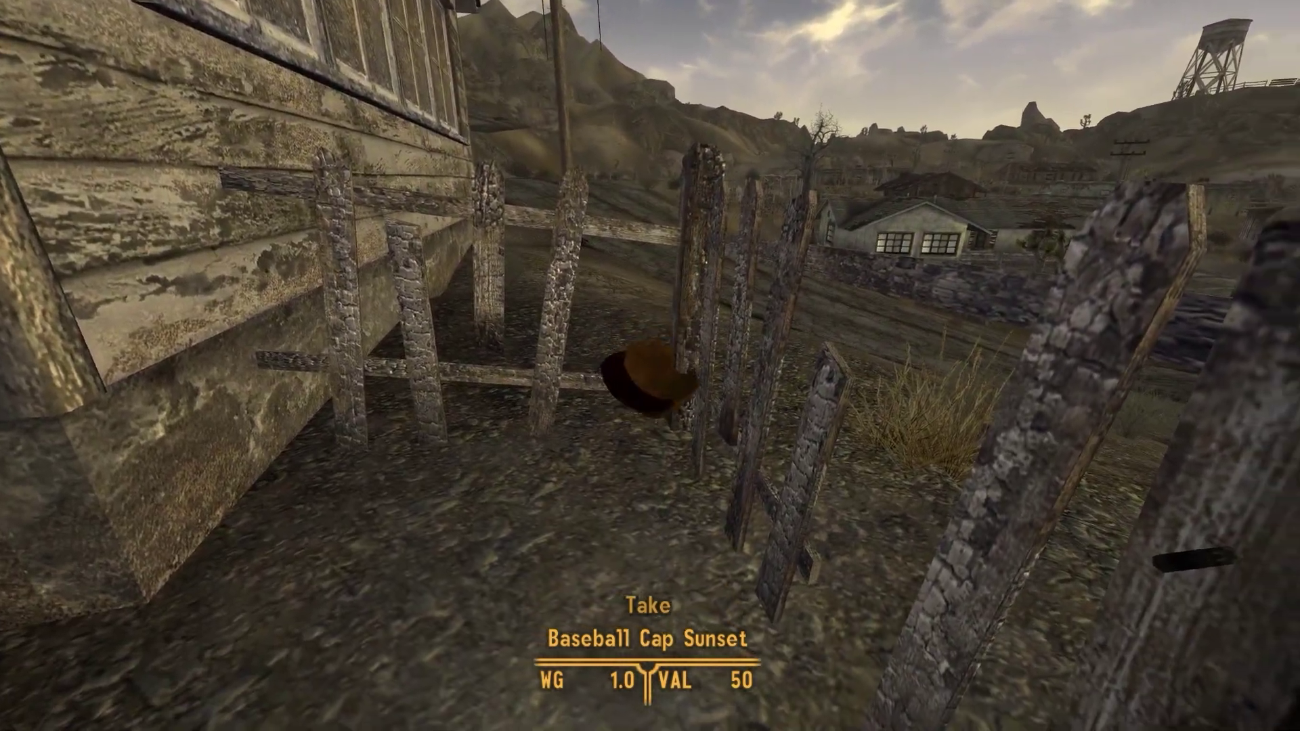